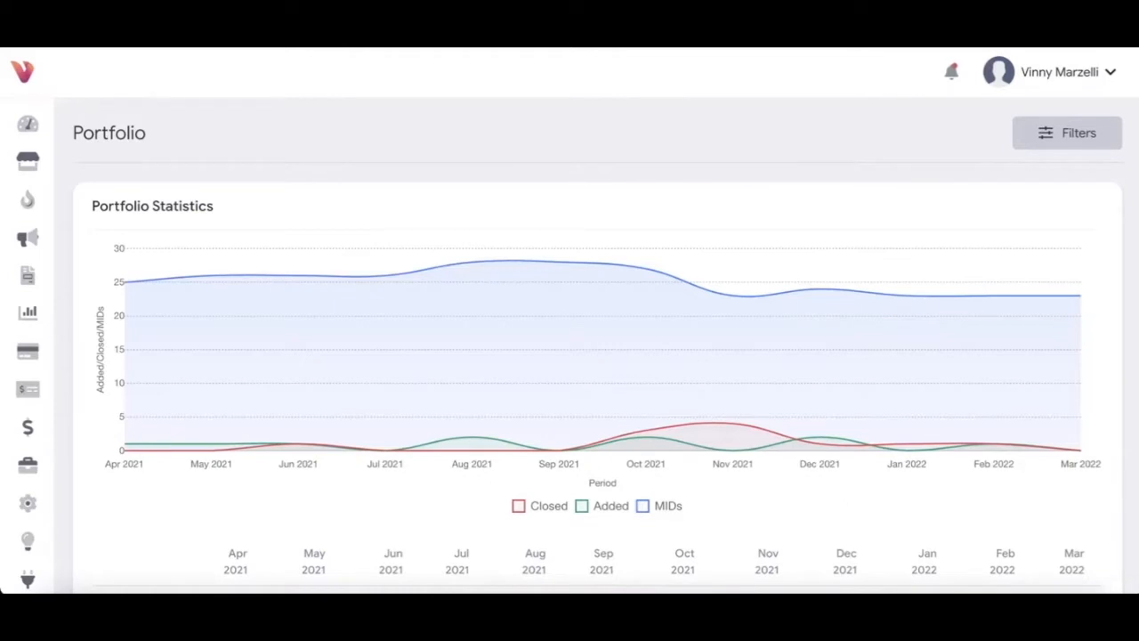
Step: Go from the Portfolio statistics to the Applications page via the left sidebar
mouse_move(36, 232)
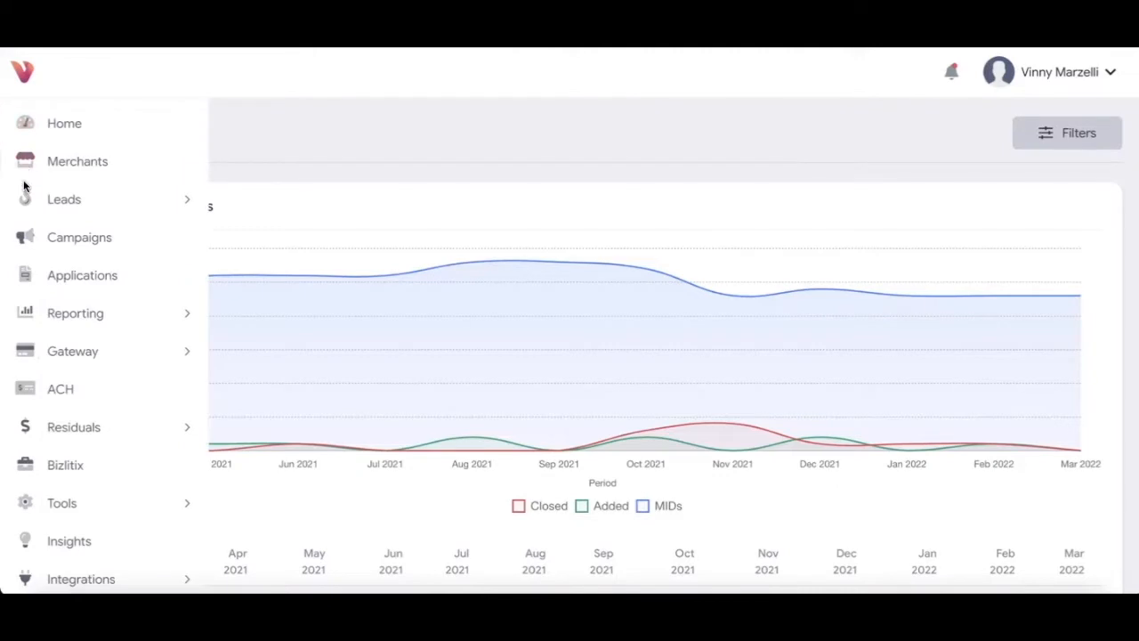
click(74, 277)
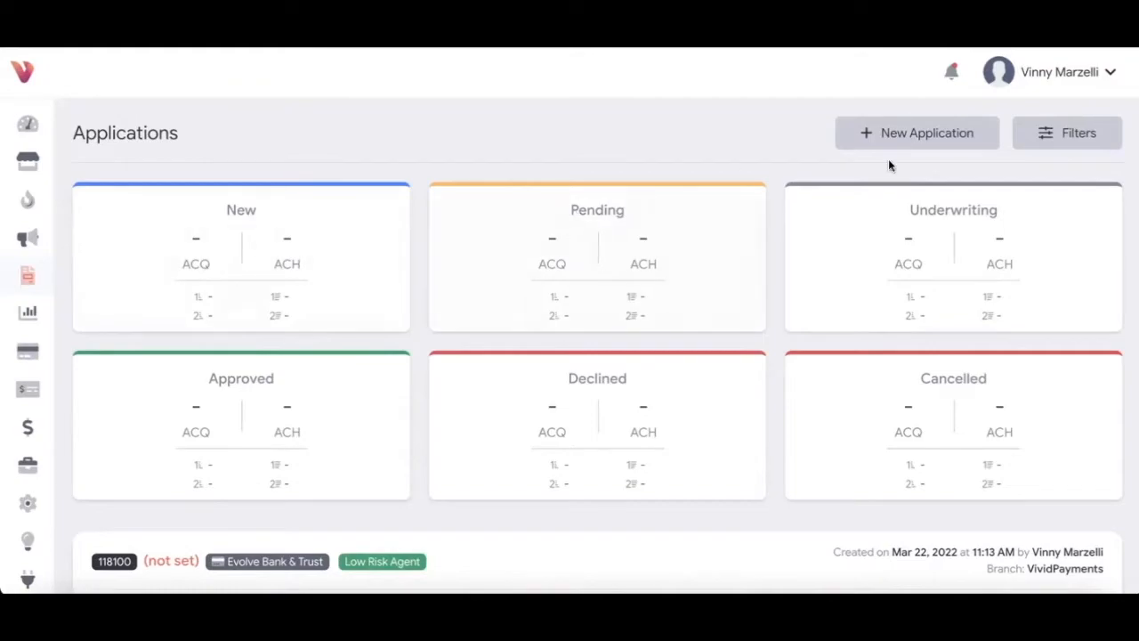
Step: Start a new application using the Cash Discount (3.99%) campaign with Acquiring processing
click(915, 132)
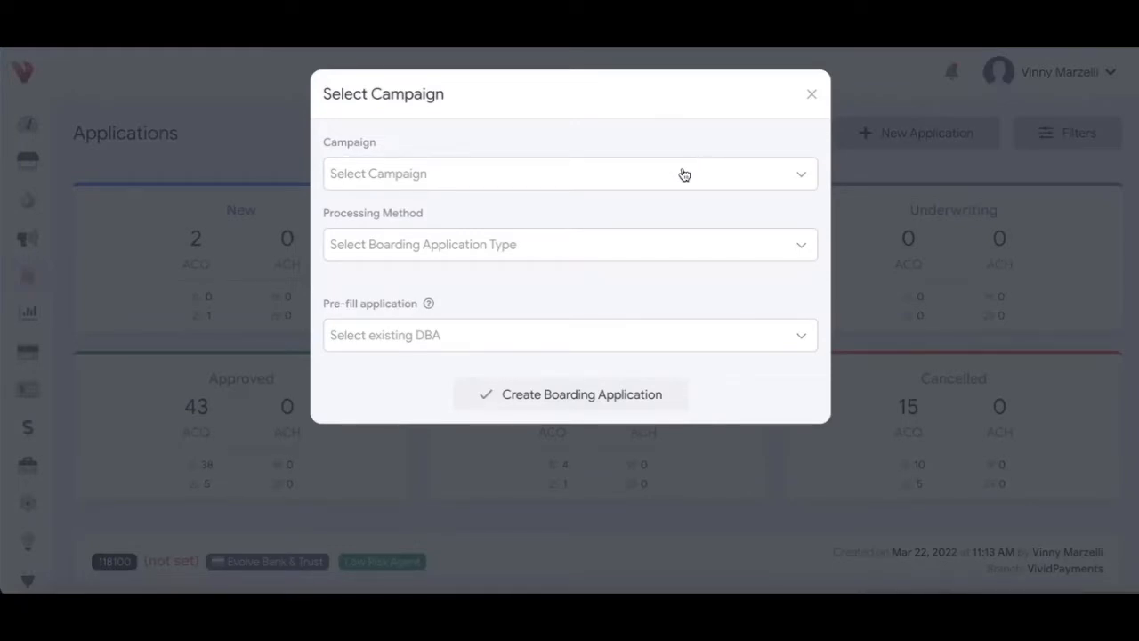
click(697, 164)
scroll(636, 285, down, 1)
scroll(630, 305, down, 8)
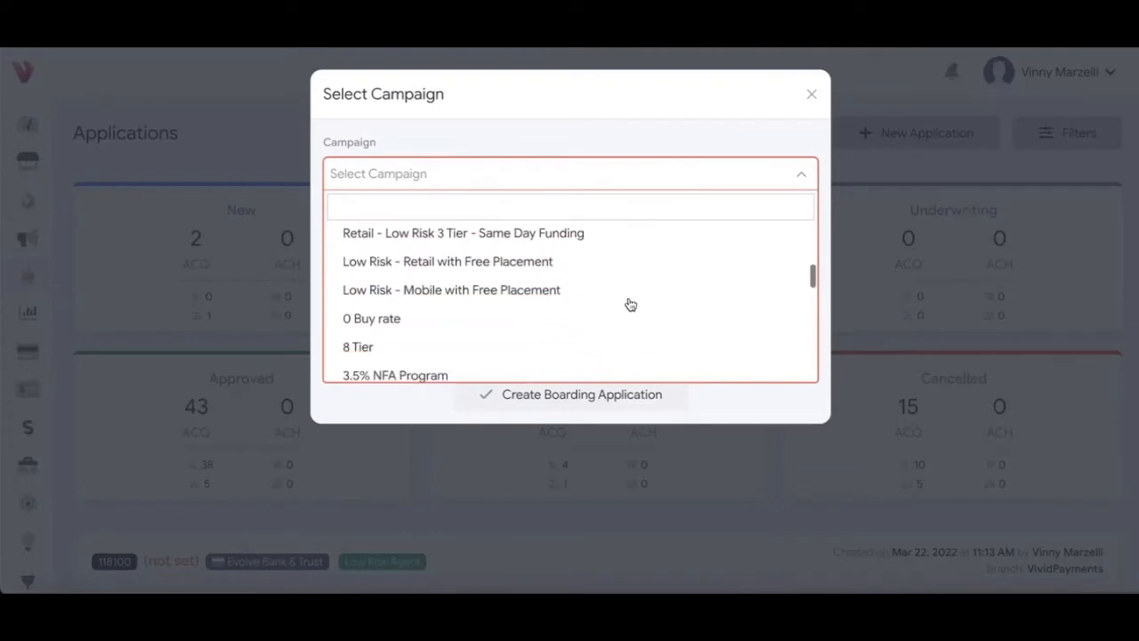
scroll(630, 305, up, 1)
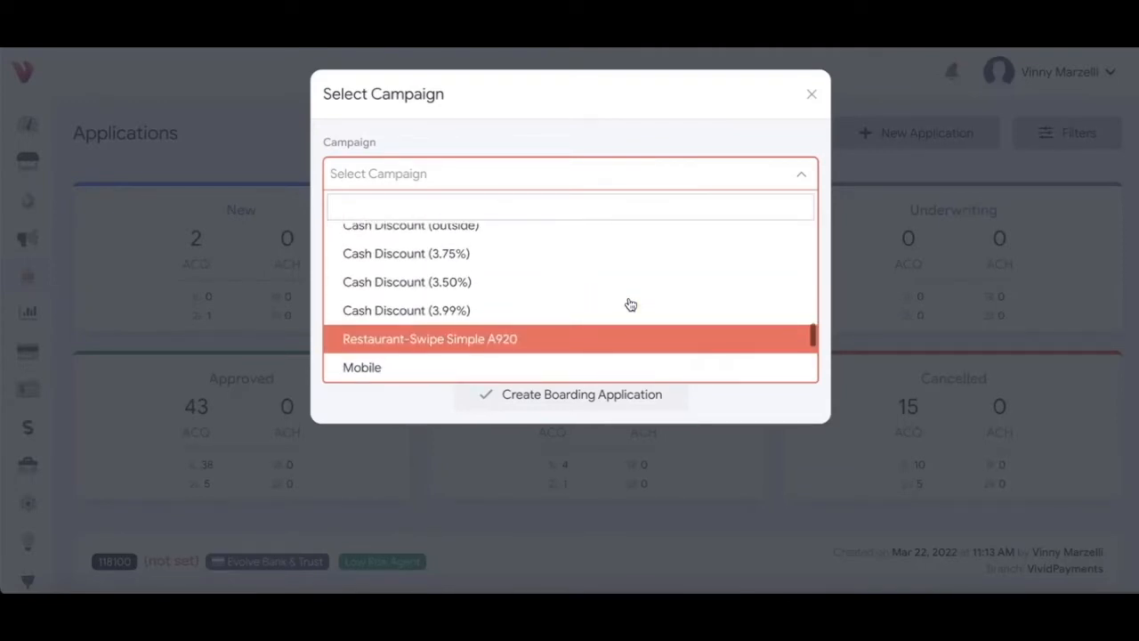
click(624, 307)
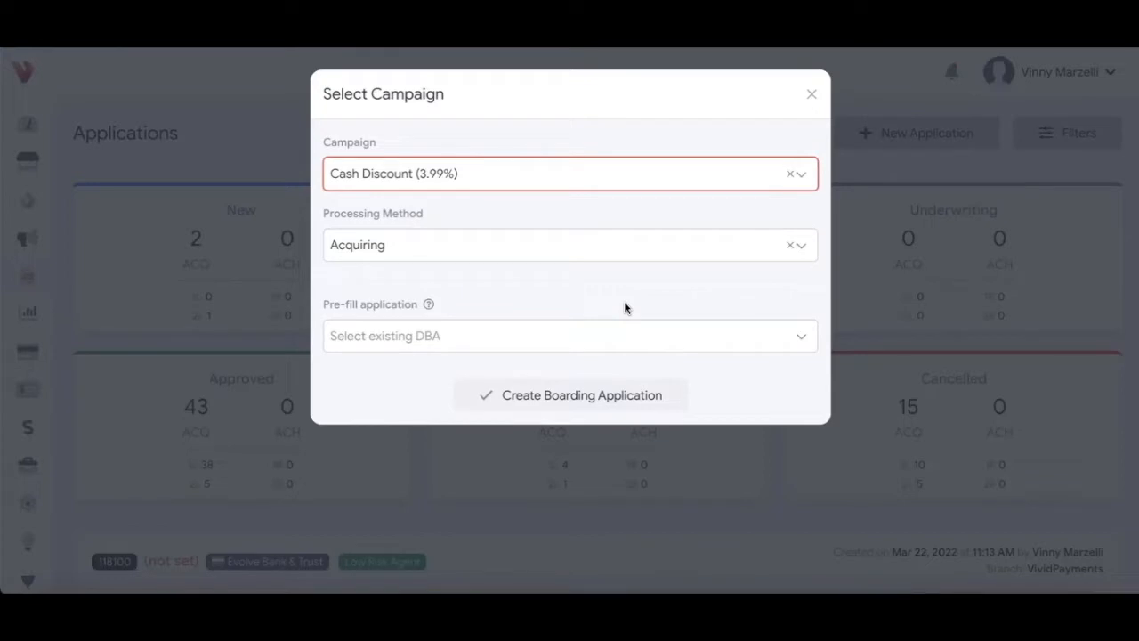
Step: Create the boarding application and replace Dejavoo with Pax a920 as the equipment used
click(578, 399)
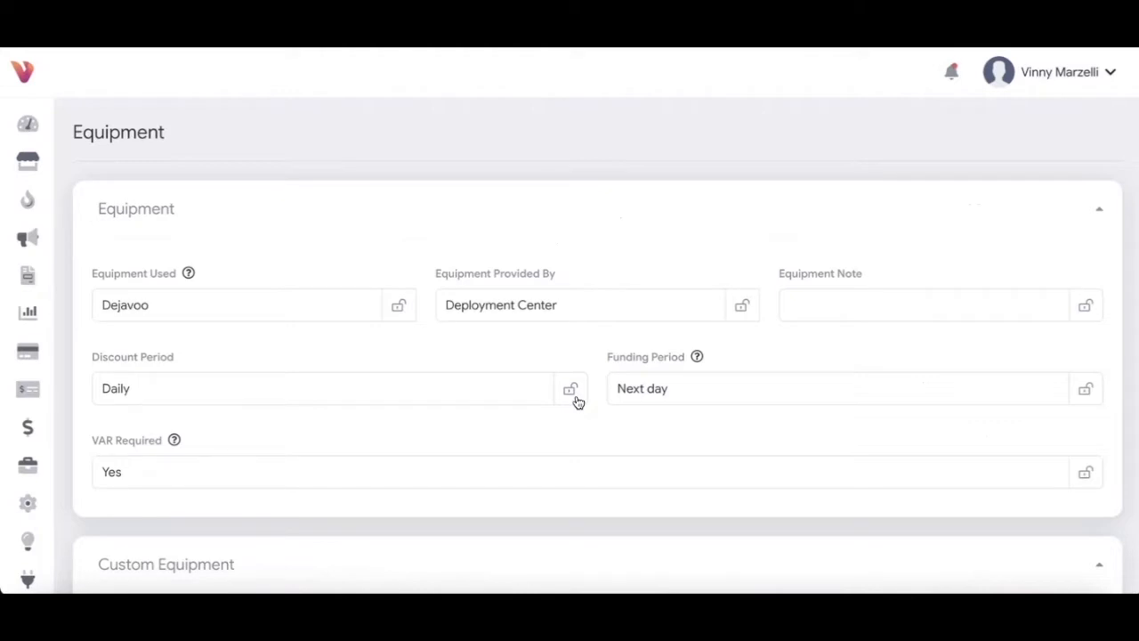
click(196, 310)
drag(196, 311, 97, 302)
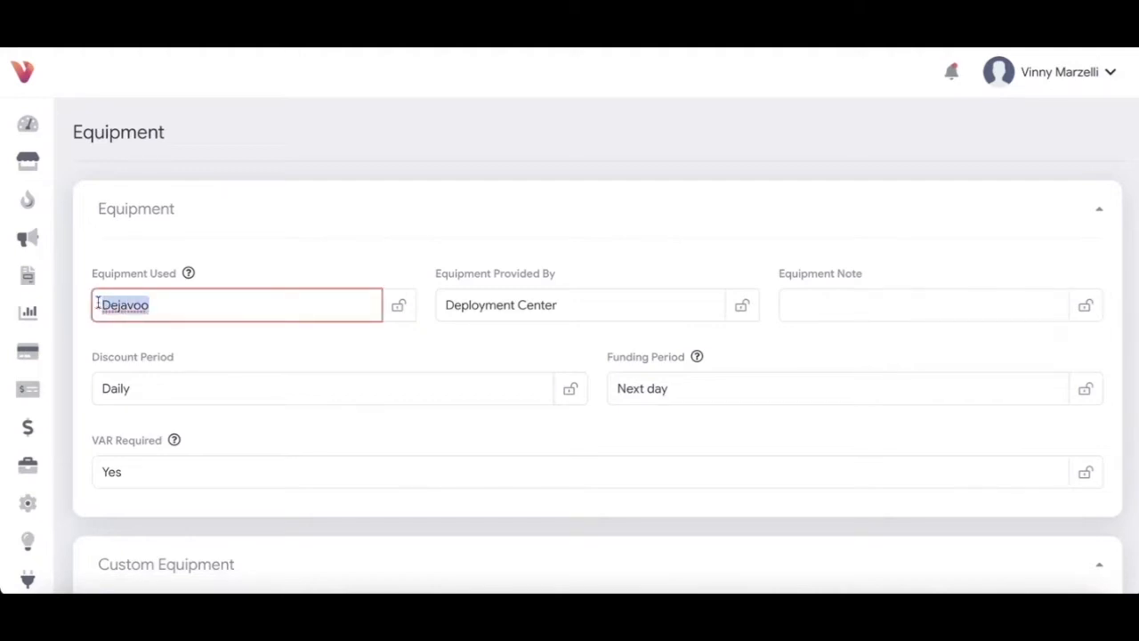
text(Pax)
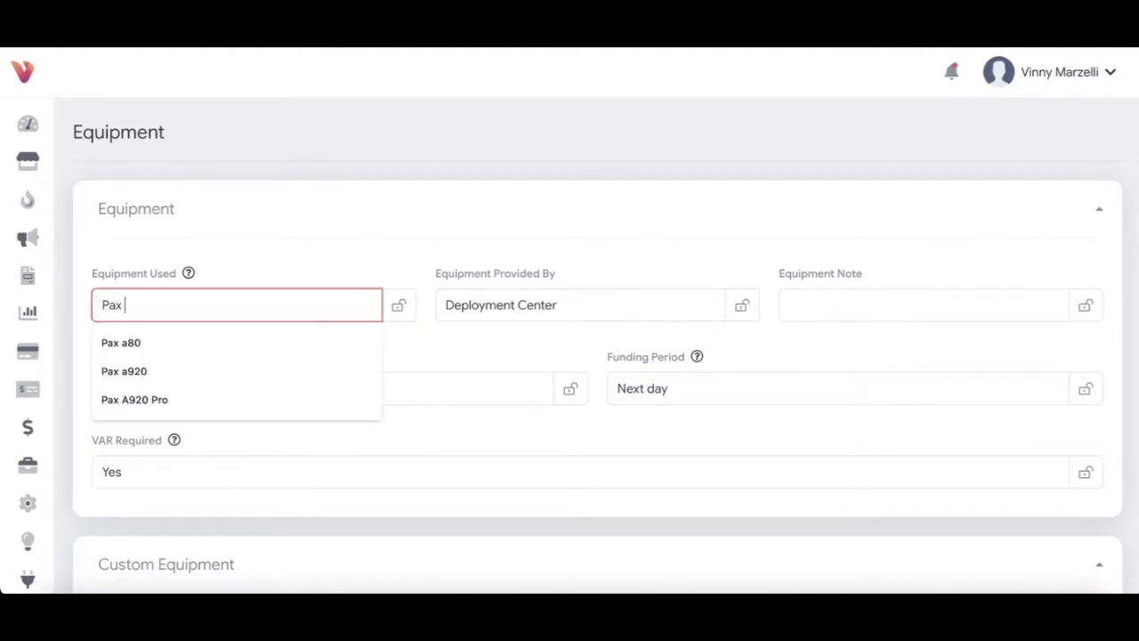
text( a920)
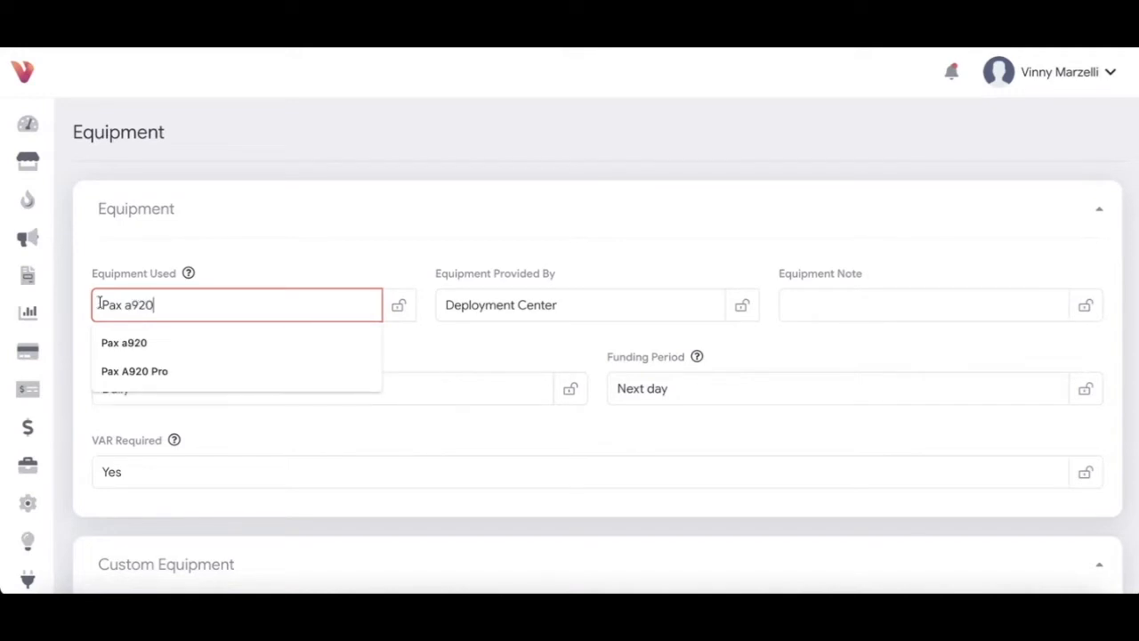
click(152, 342)
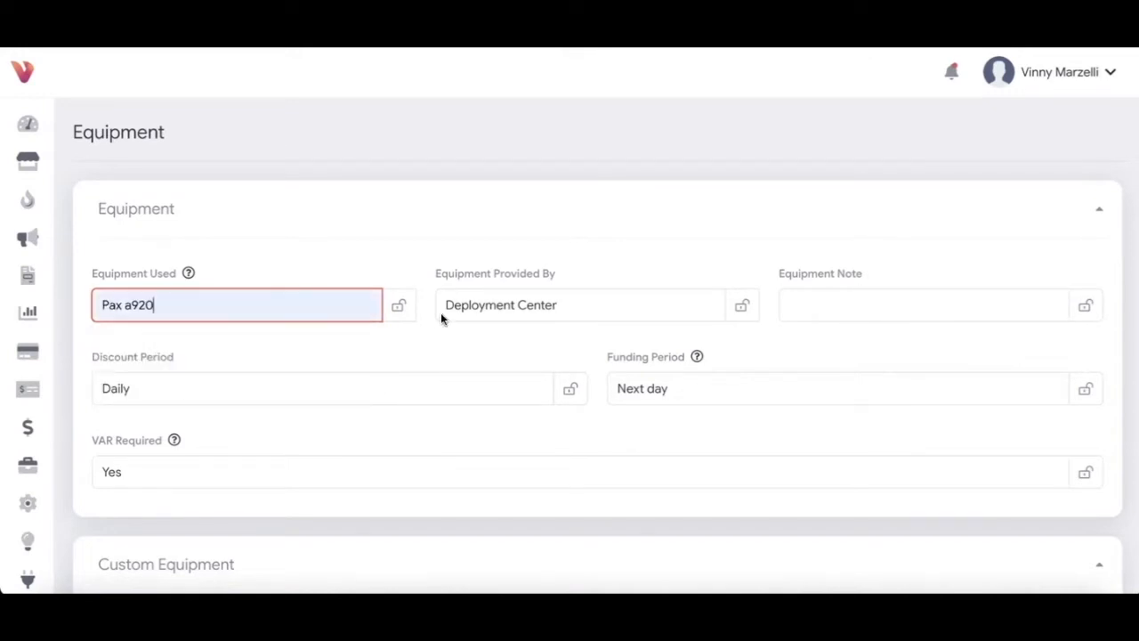
Step: Set the equipment provider to Deployment Center and the equipment note to Purchase
click(476, 311)
click(477, 307)
click(791, 302)
text(Purchase)
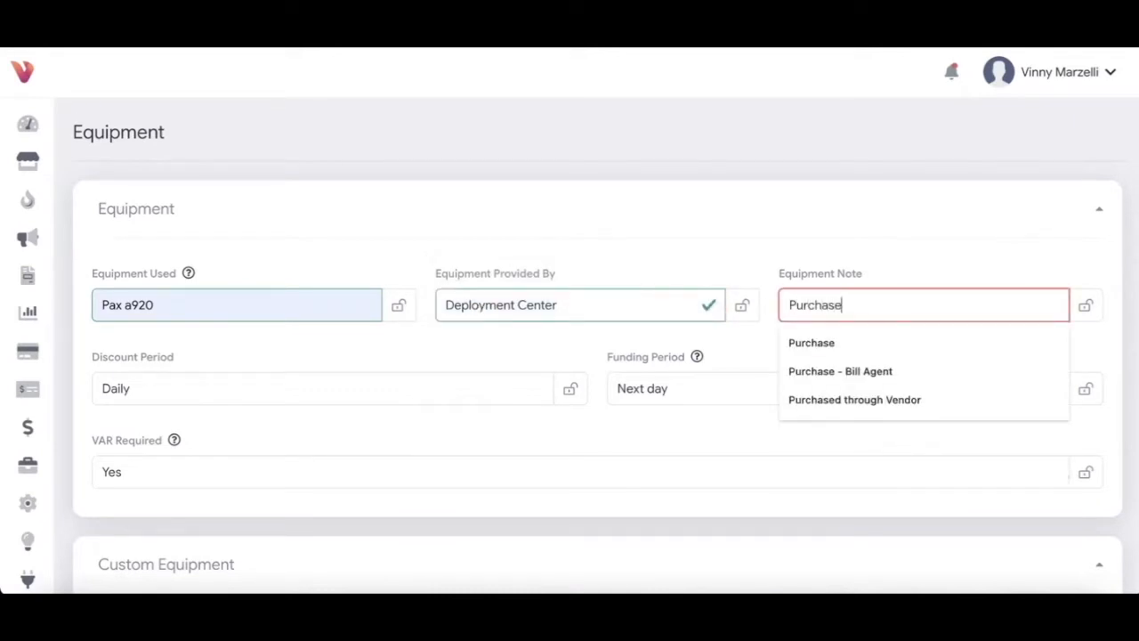
click(864, 342)
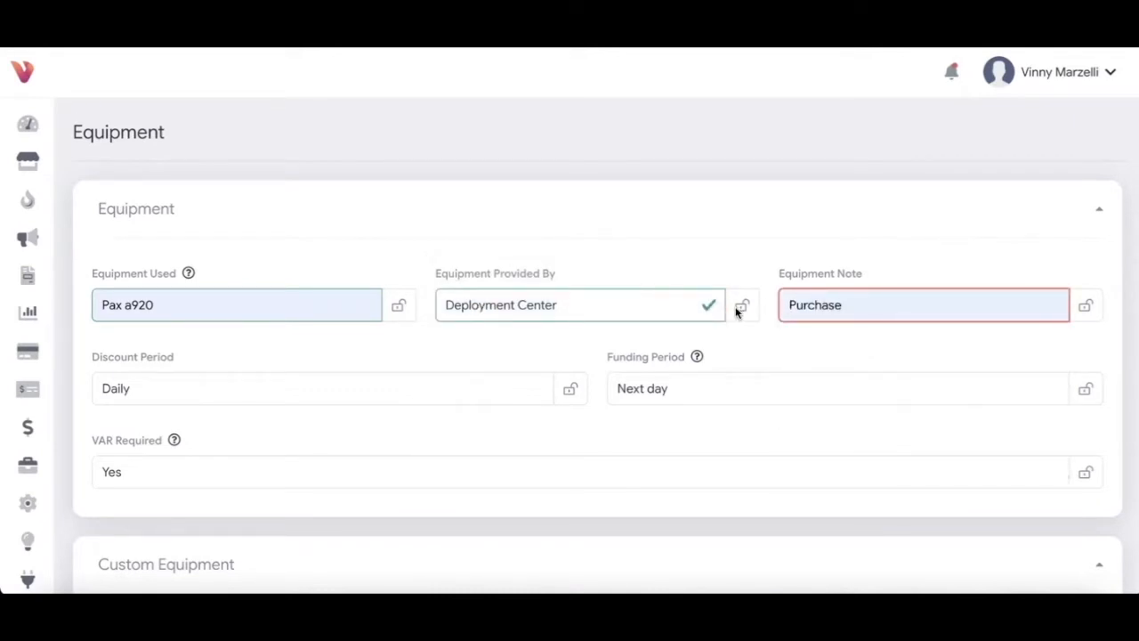
Step: Tick the I confirm checkbox at the bottom and submit the equipment details
scroll(322, 459, down, 2)
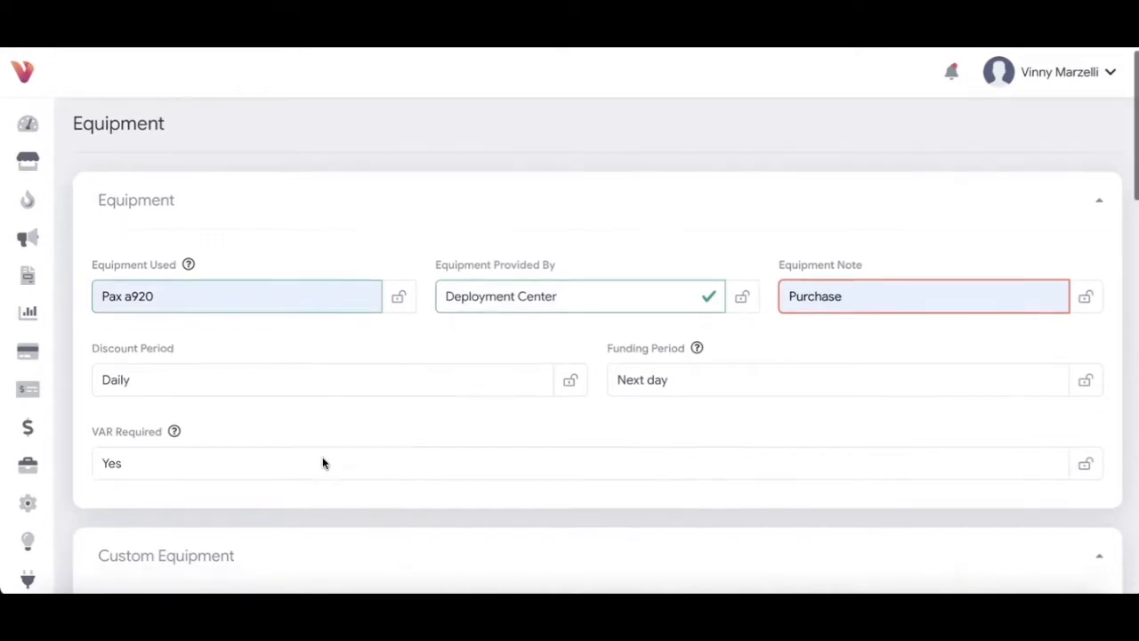
scroll(322, 462, down, 3)
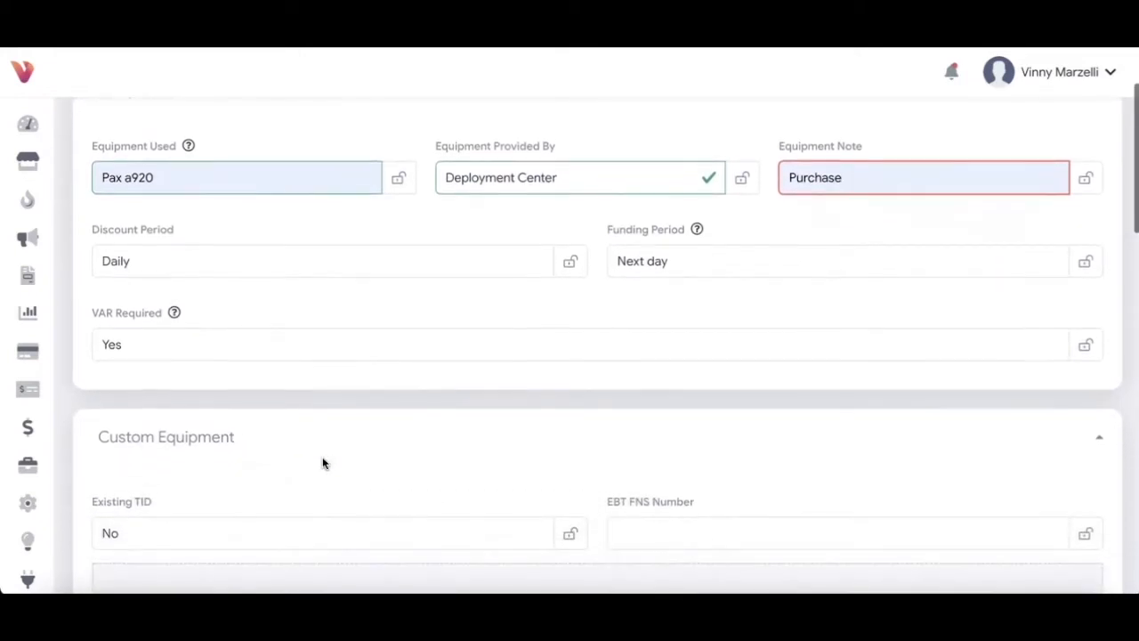
scroll(322, 461, down, 3)
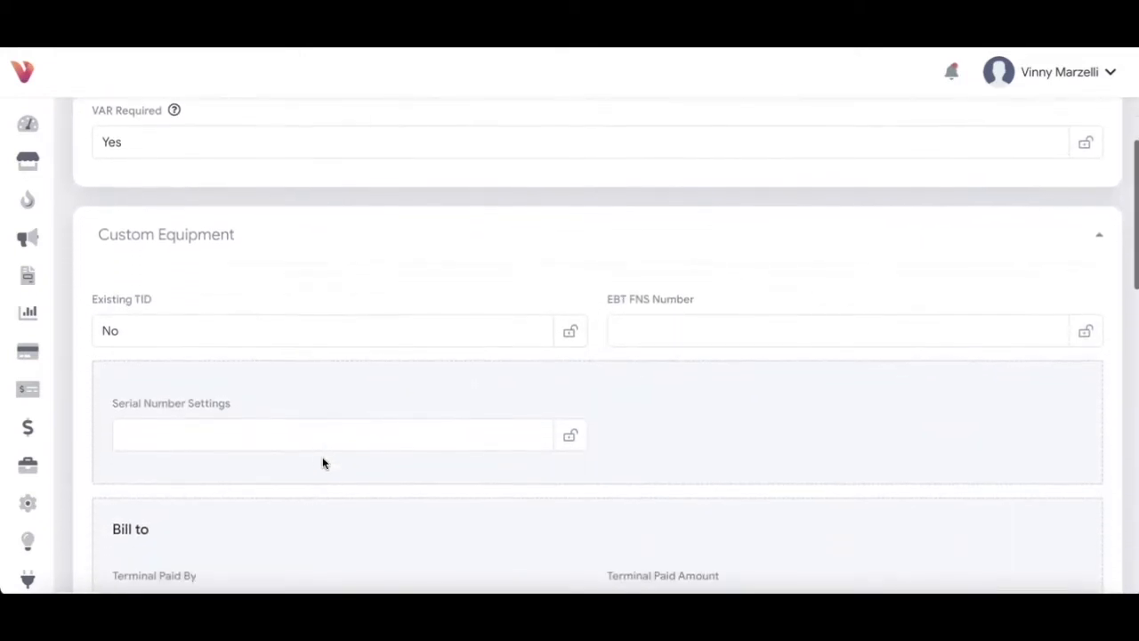
scroll(323, 462, down, 3)
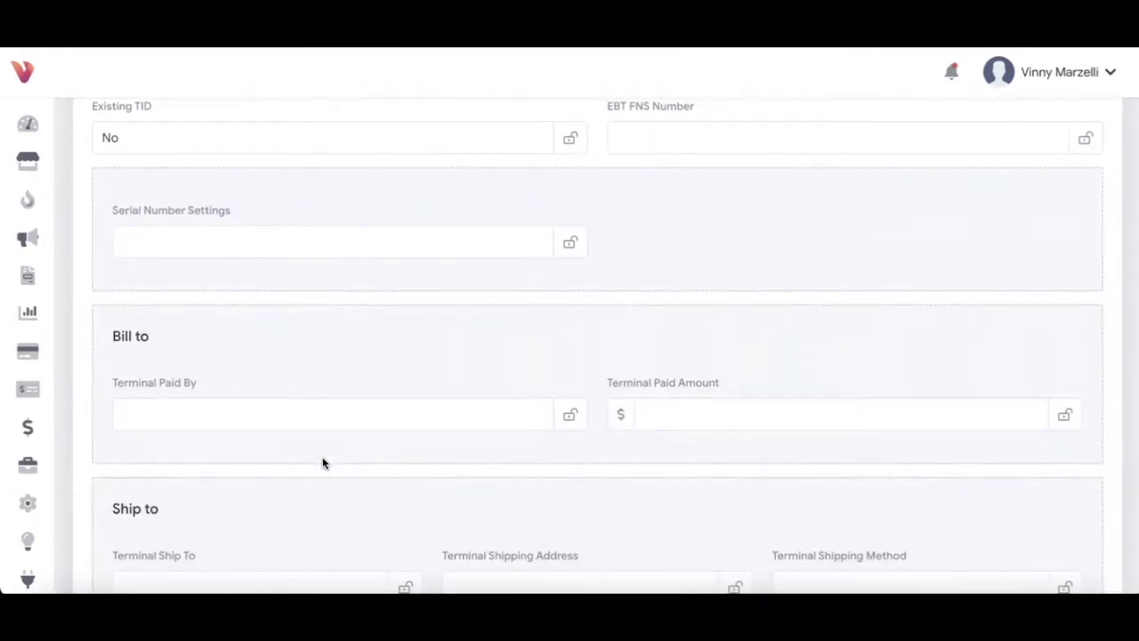
scroll(322, 458, down, 6)
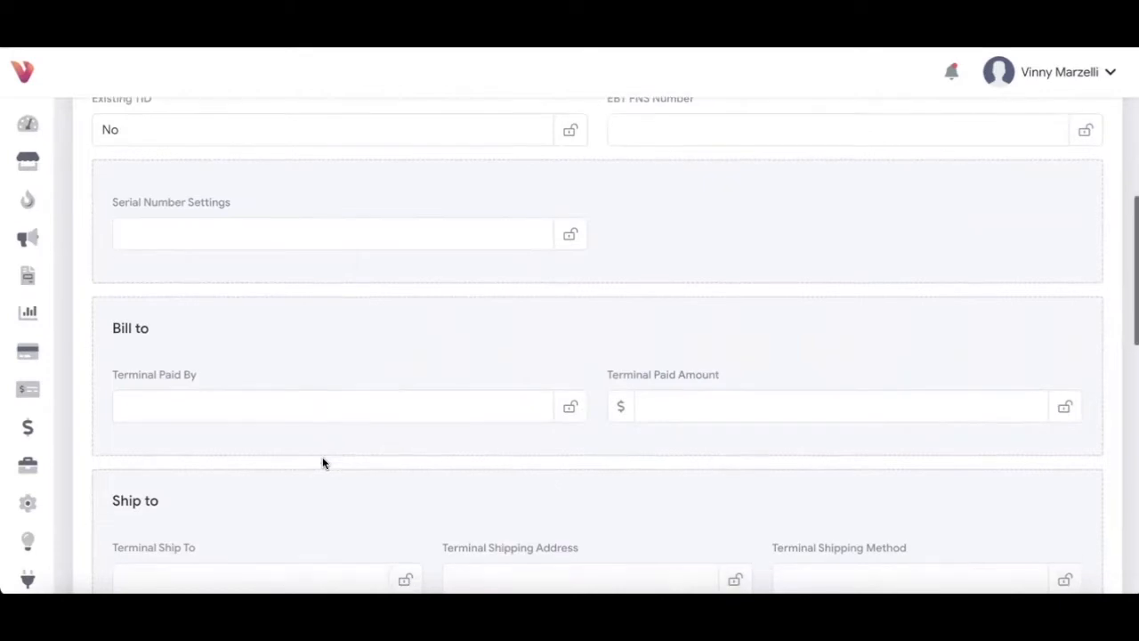
scroll(321, 456, down, 8)
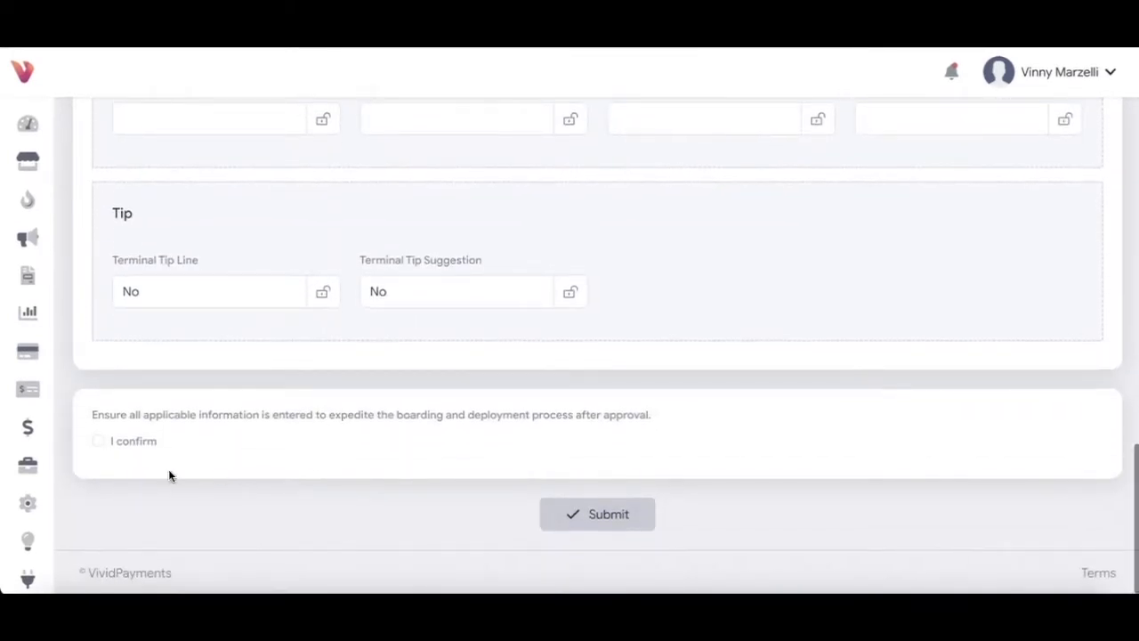
click(100, 444)
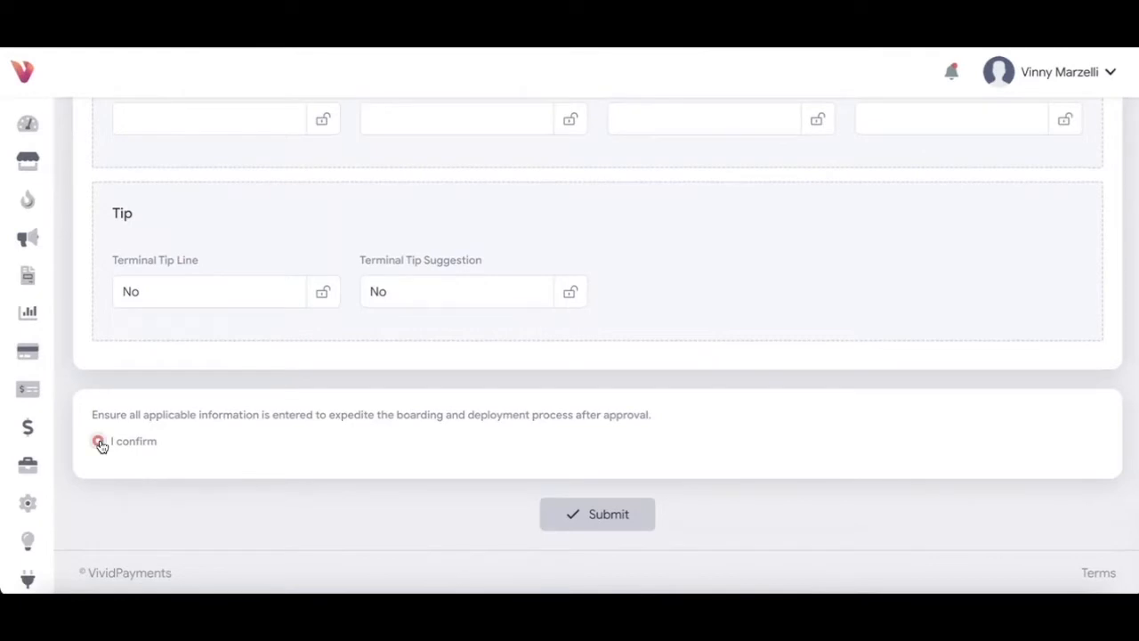
click(604, 520)
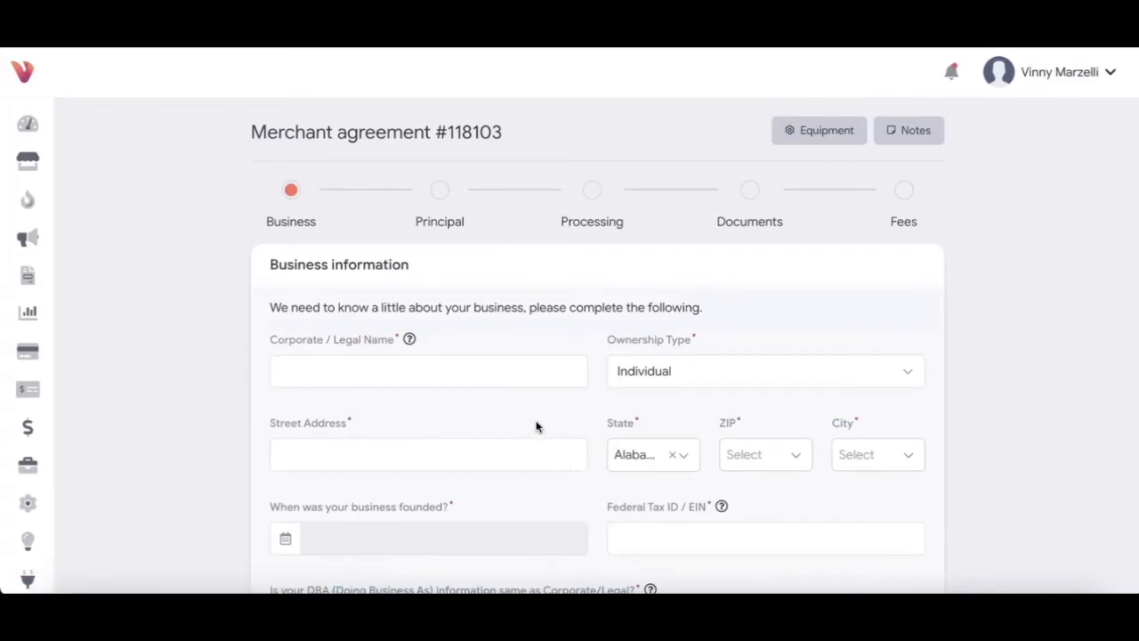
Step: Enter corporate legal name 'Sunapee Enterprise' with ownership type LLC
click(508, 370)
text(Sun)
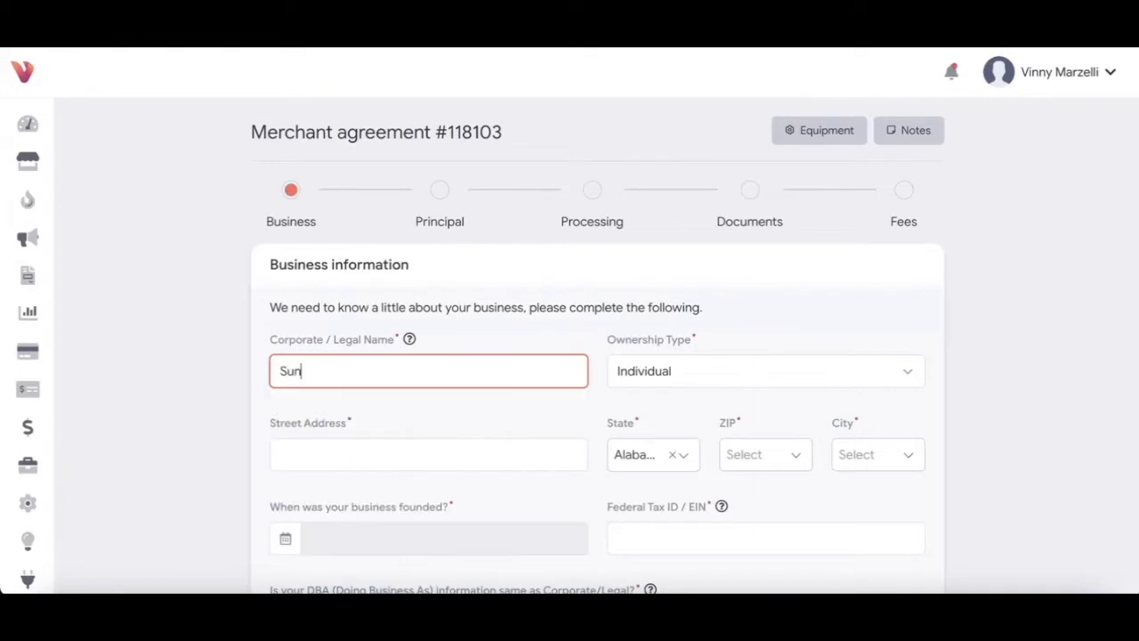
text(apee Enterprise)
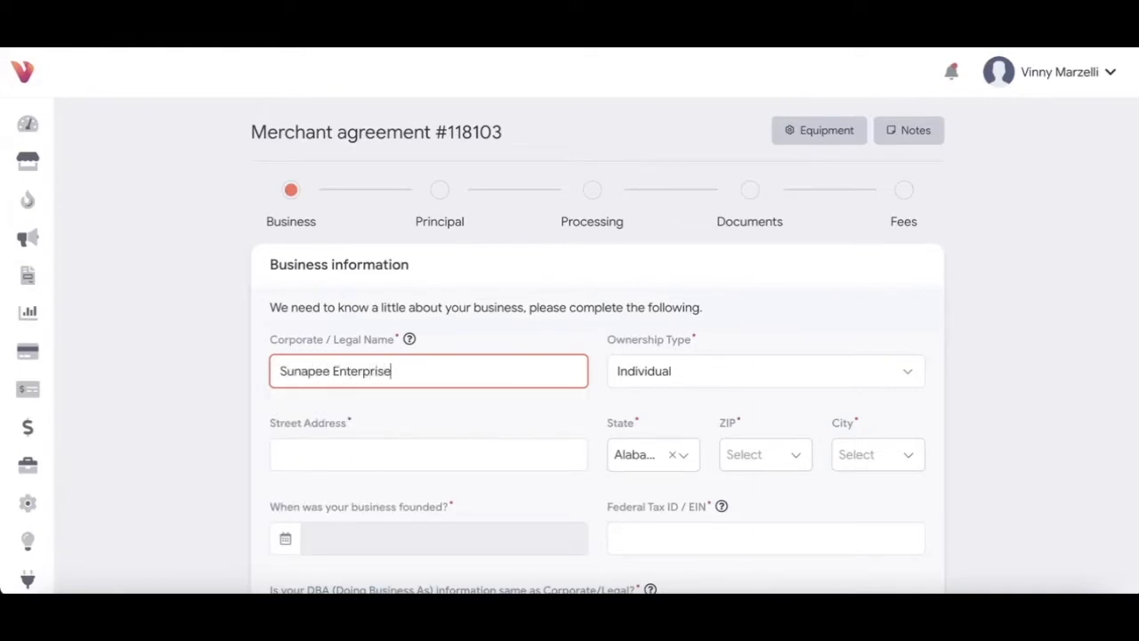
click(702, 376)
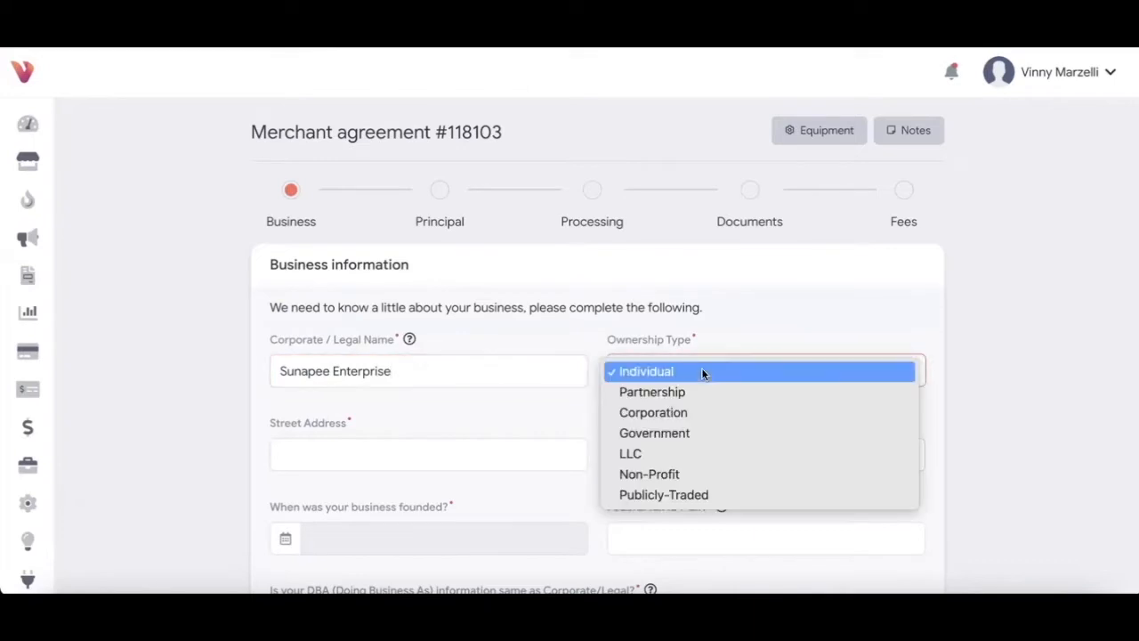
click(674, 453)
Step: Fill in the business street address in New Hampshire, ZIP 03255, city Newbury
click(453, 463)
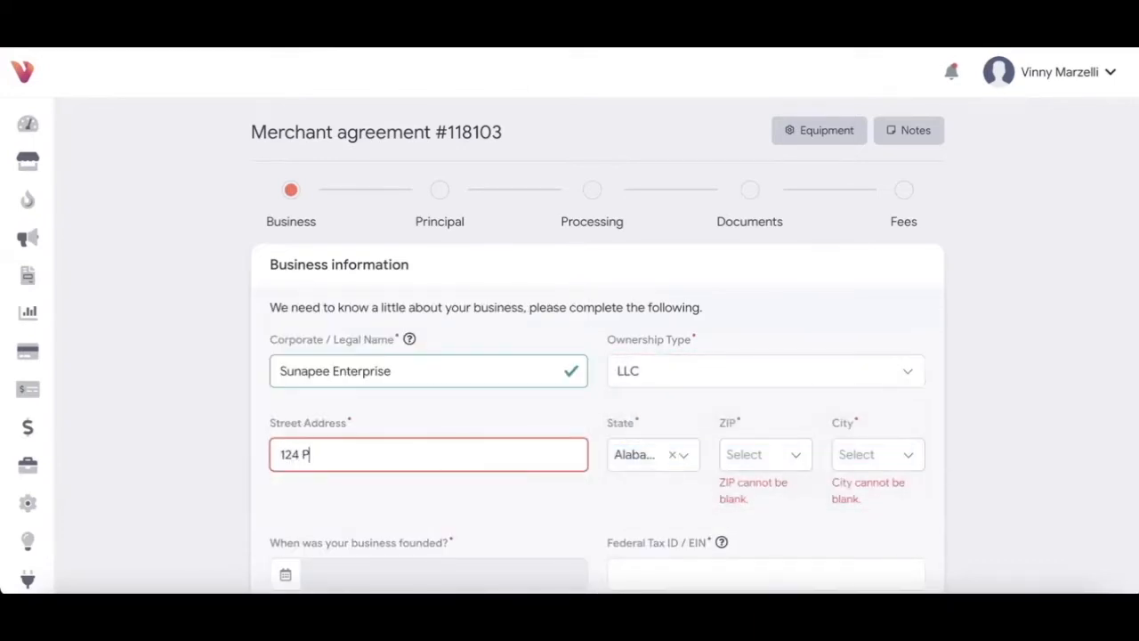
click(616, 459)
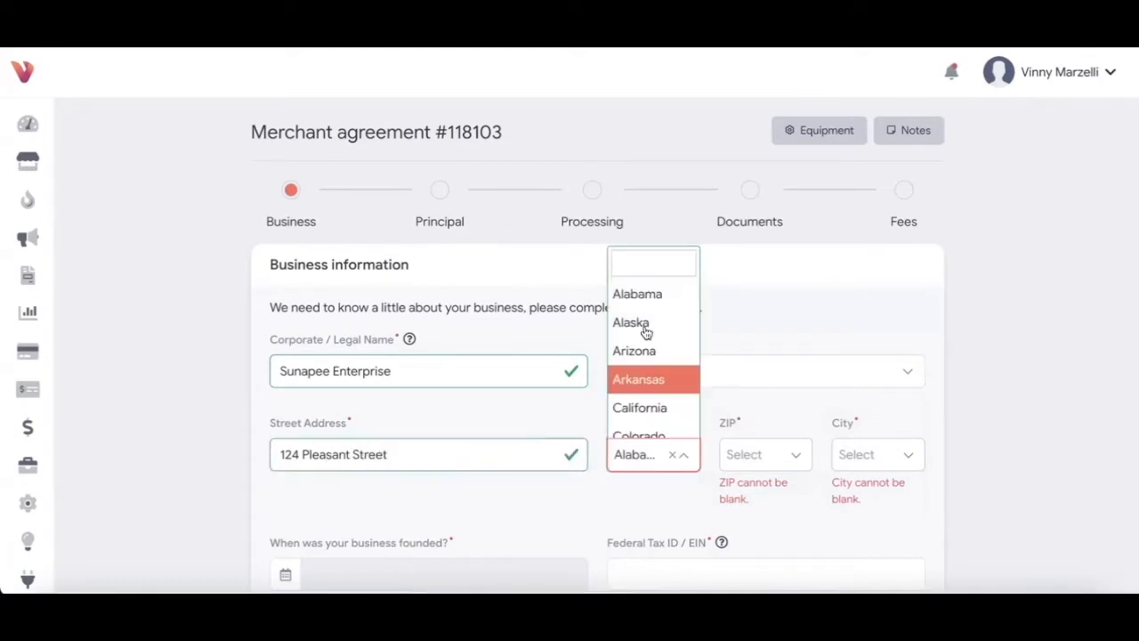
text(new)
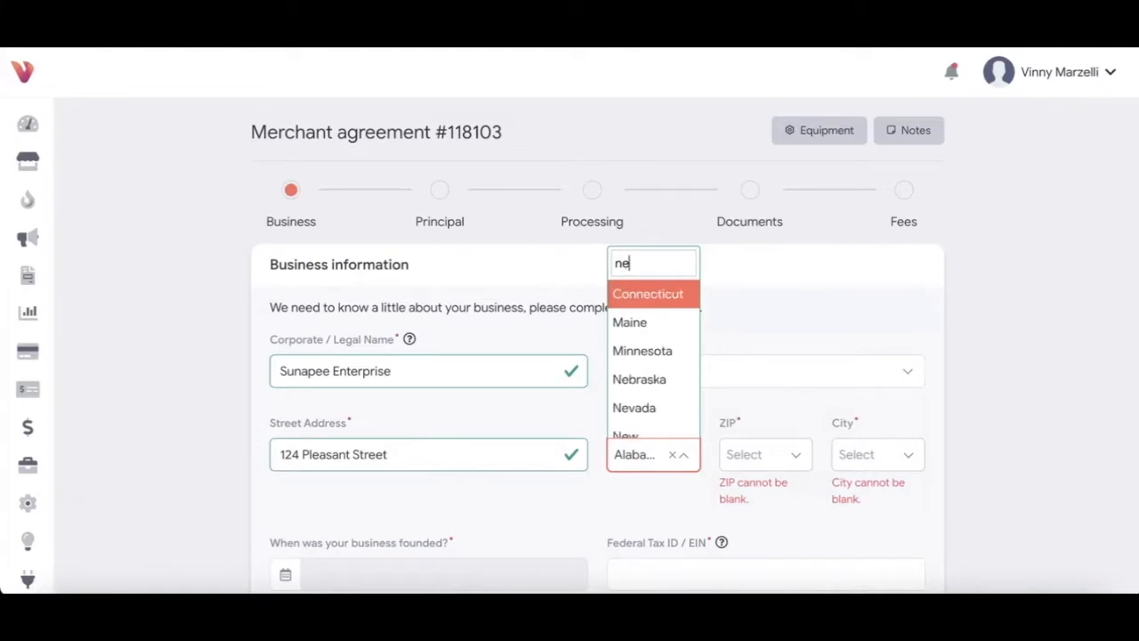
click(652, 325)
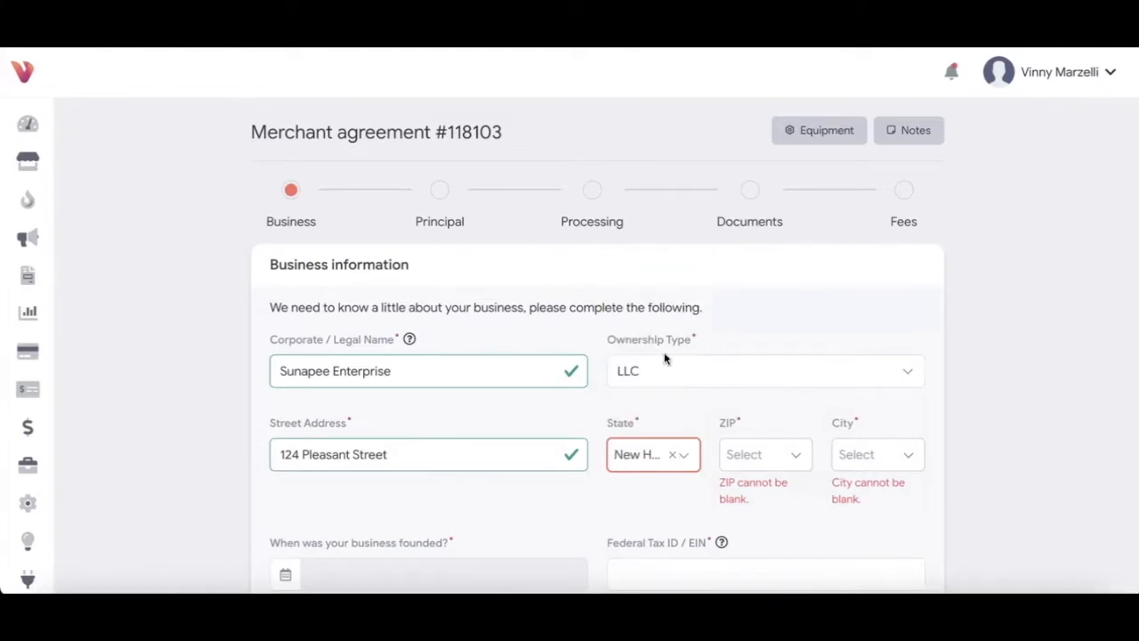
click(738, 456)
text(03255)
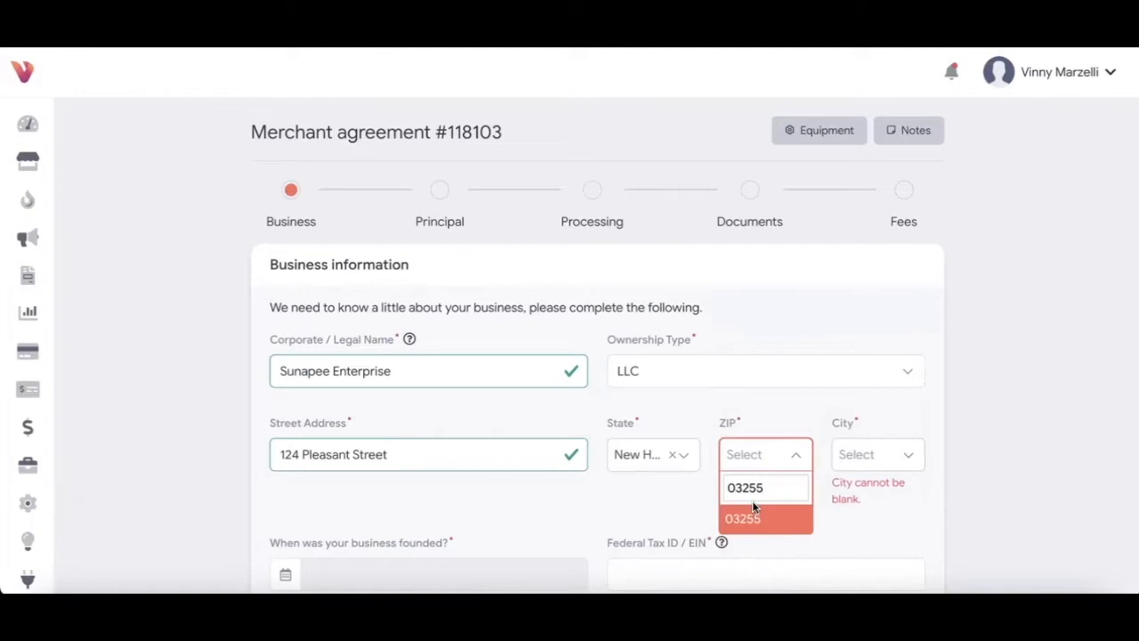
click(752, 512)
click(860, 463)
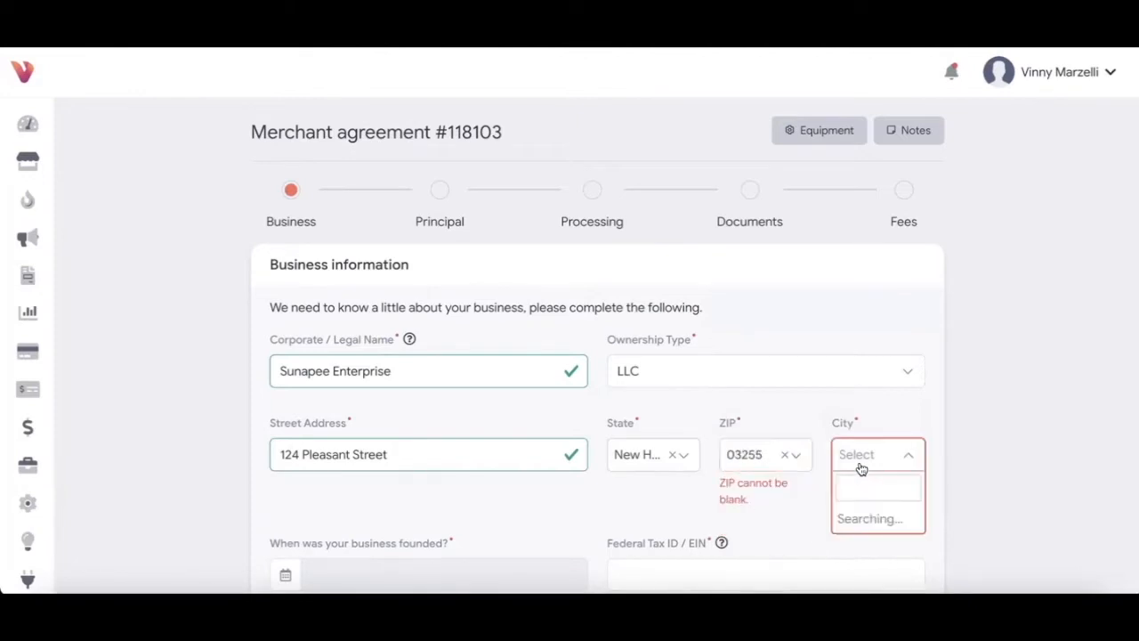
click(865, 429)
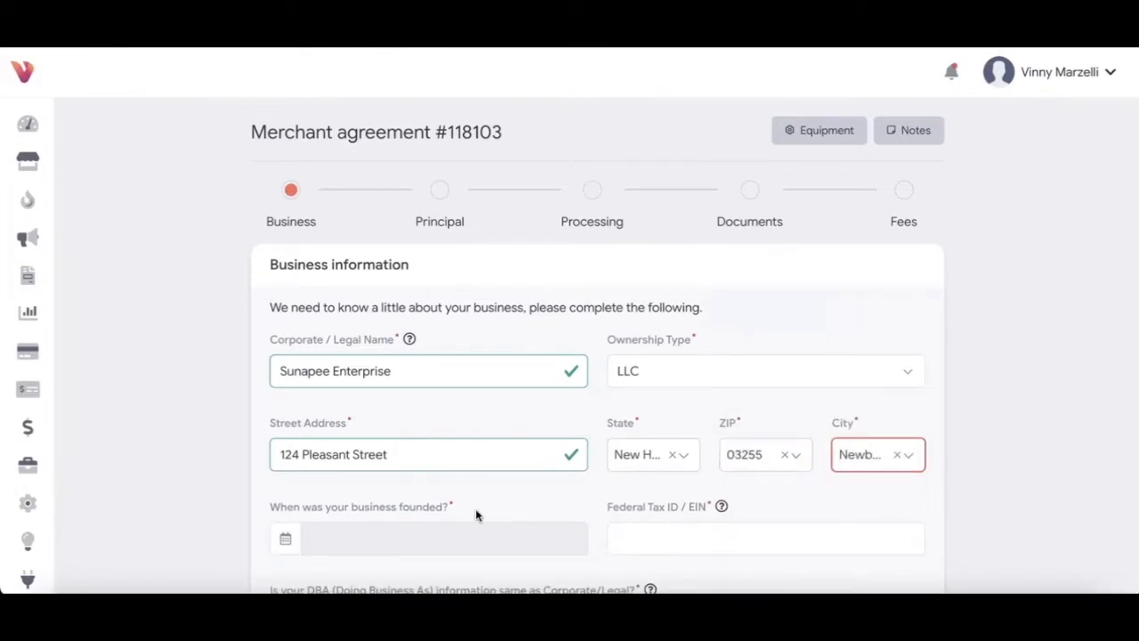
Step: Set the founding date to Jan 01, 2020 and enter the Federal Tax ID
scroll(476, 503, down, 1)
scroll(475, 504, down, 2)
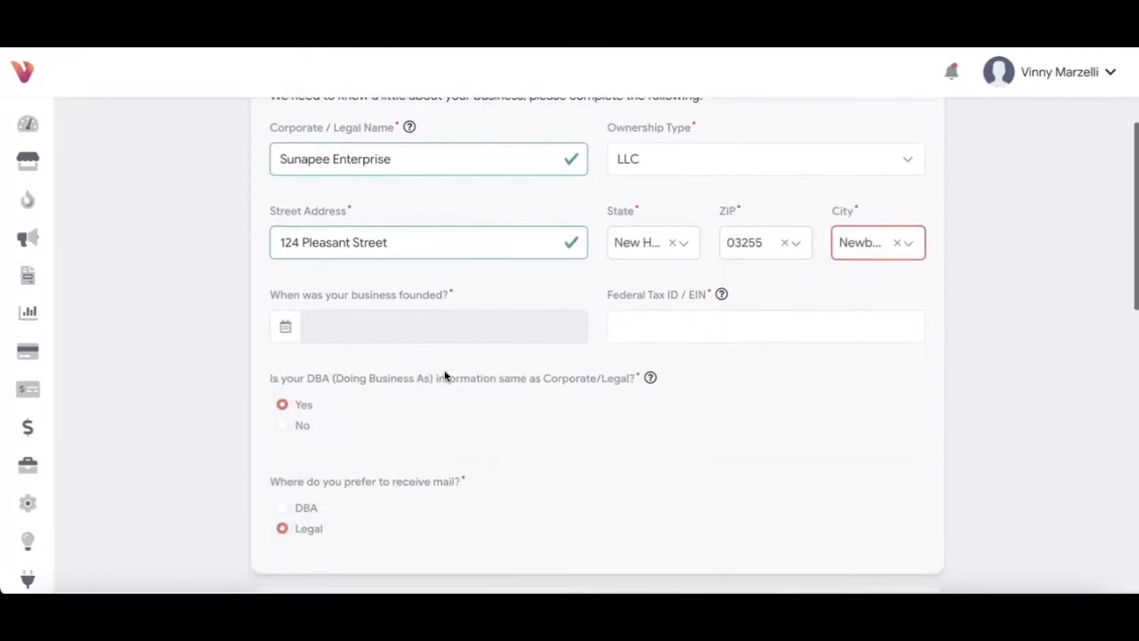
click(428, 328)
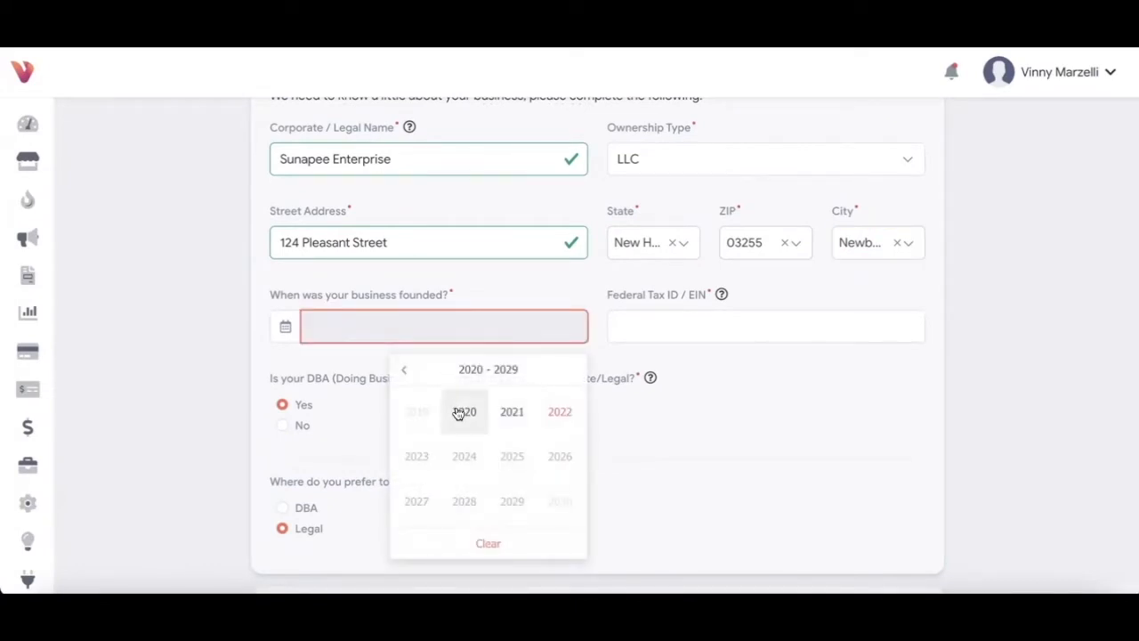
click(461, 412)
click(424, 408)
click(490, 427)
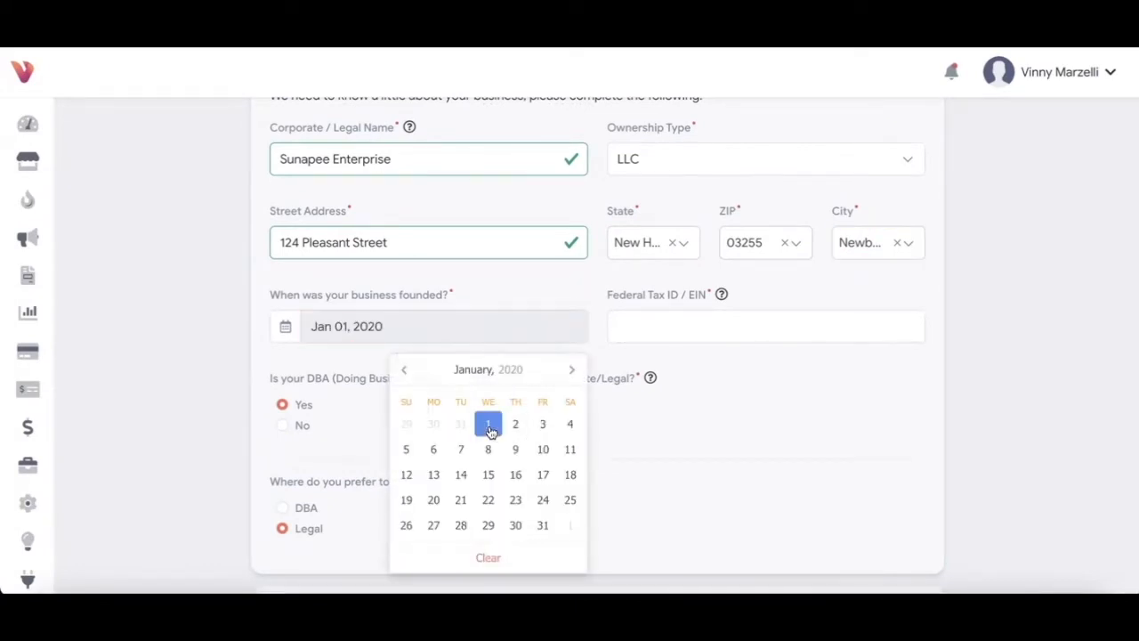
click(638, 326)
text(12345678)
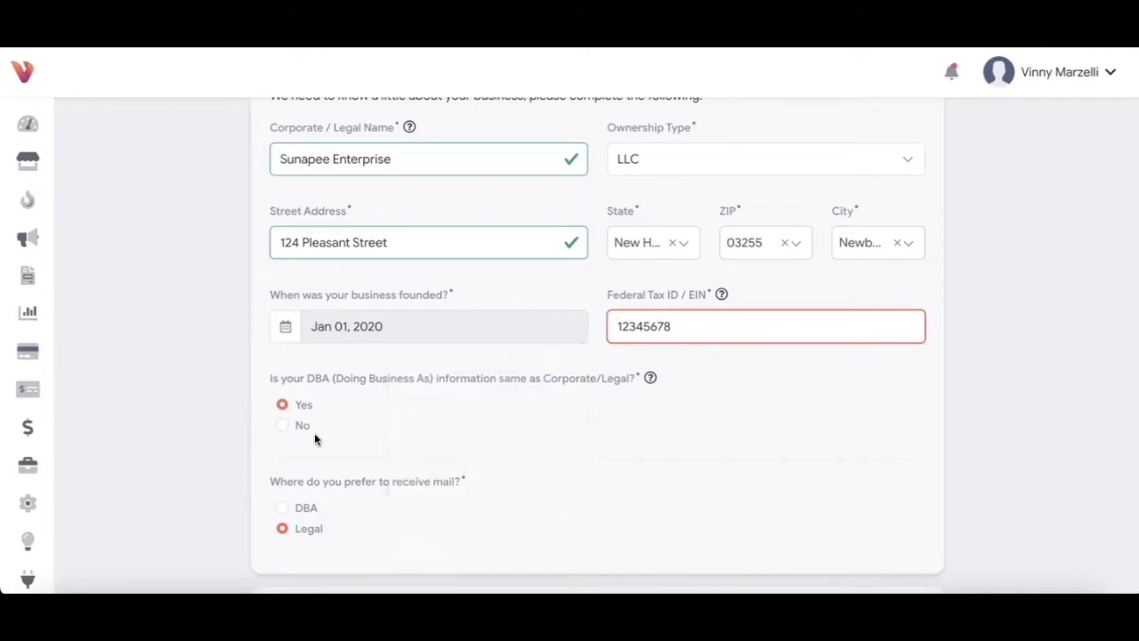
Step: Mark the DBA as different and enter DBA name 'Sunapee Harbor Sweet Shop' with its street address
click(285, 432)
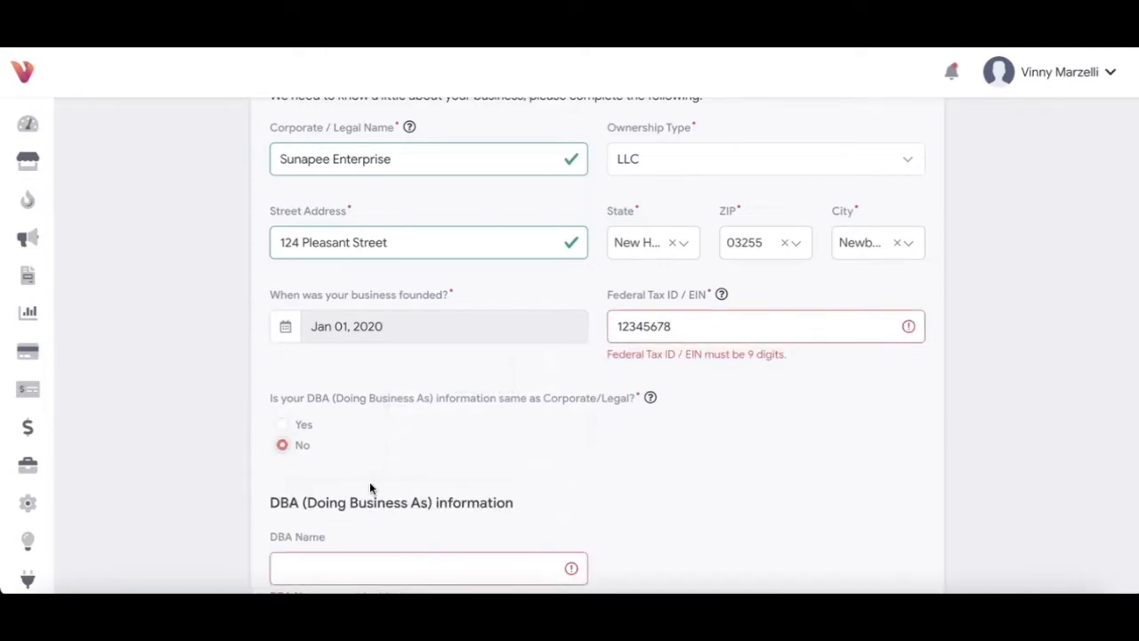
scroll(370, 481, down, 3)
click(362, 360)
text(S)
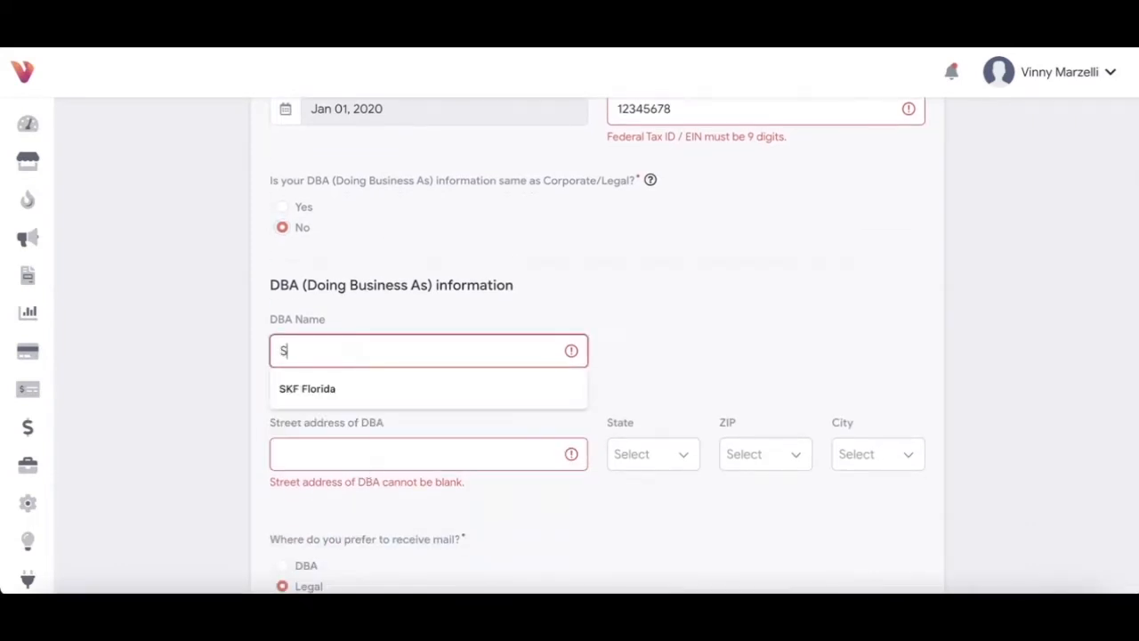
text(unapee Har)
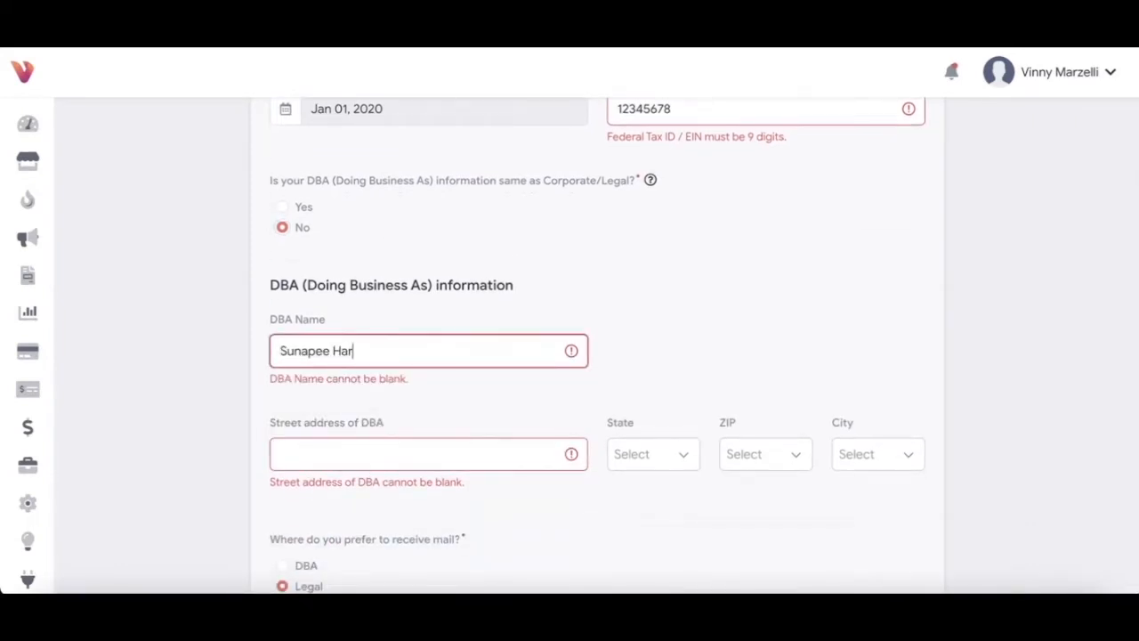
text(bor Sweet Shop)
click(365, 448)
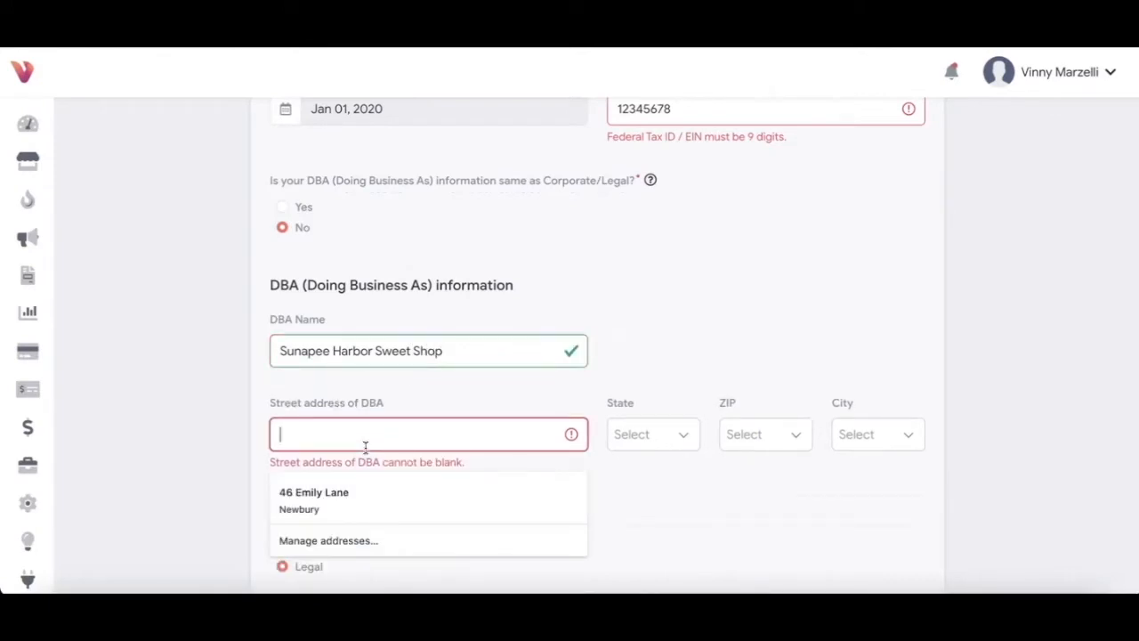
text(123 main)
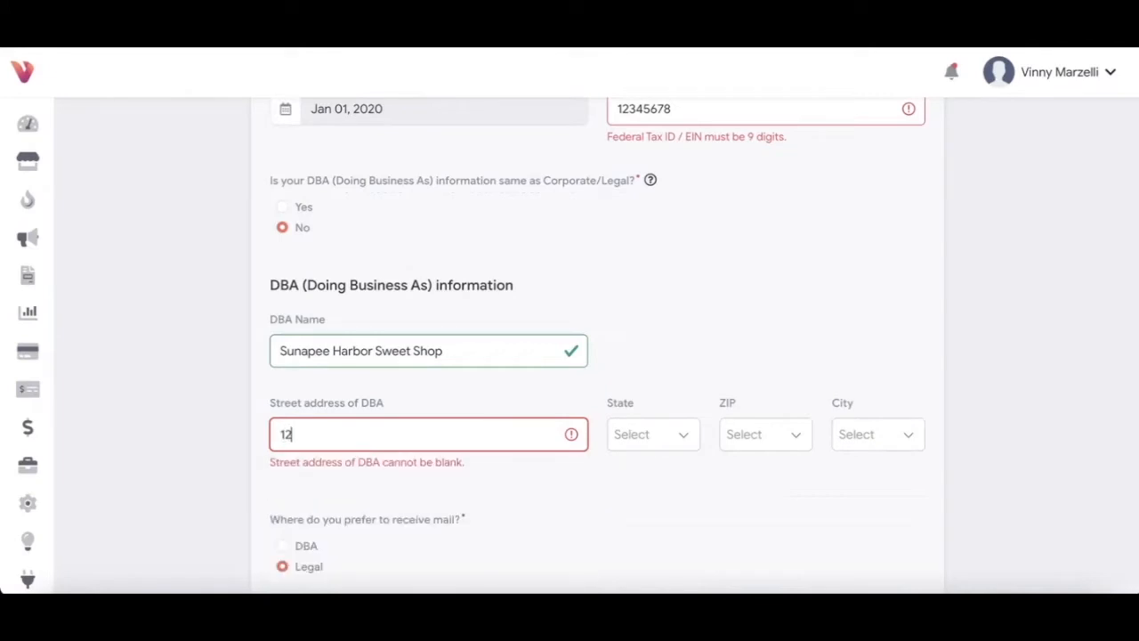
text(street)
Step: Set the DBA address to New Hampshire, ZIP 03255, city Mount Sunapee
click(656, 445)
text(new)
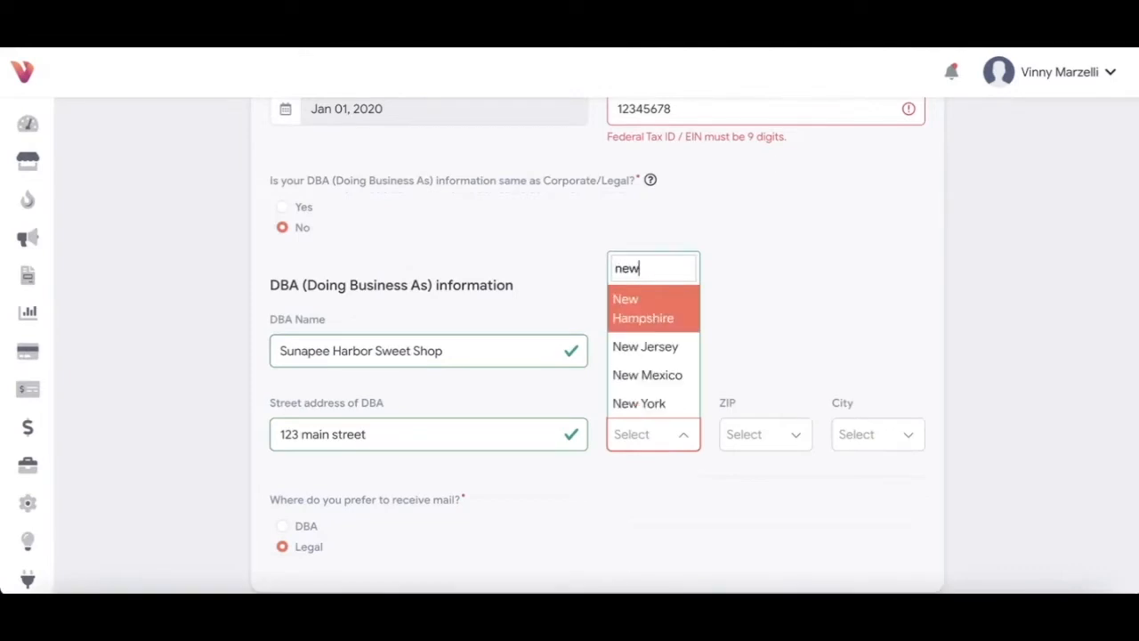
click(649, 308)
click(746, 442)
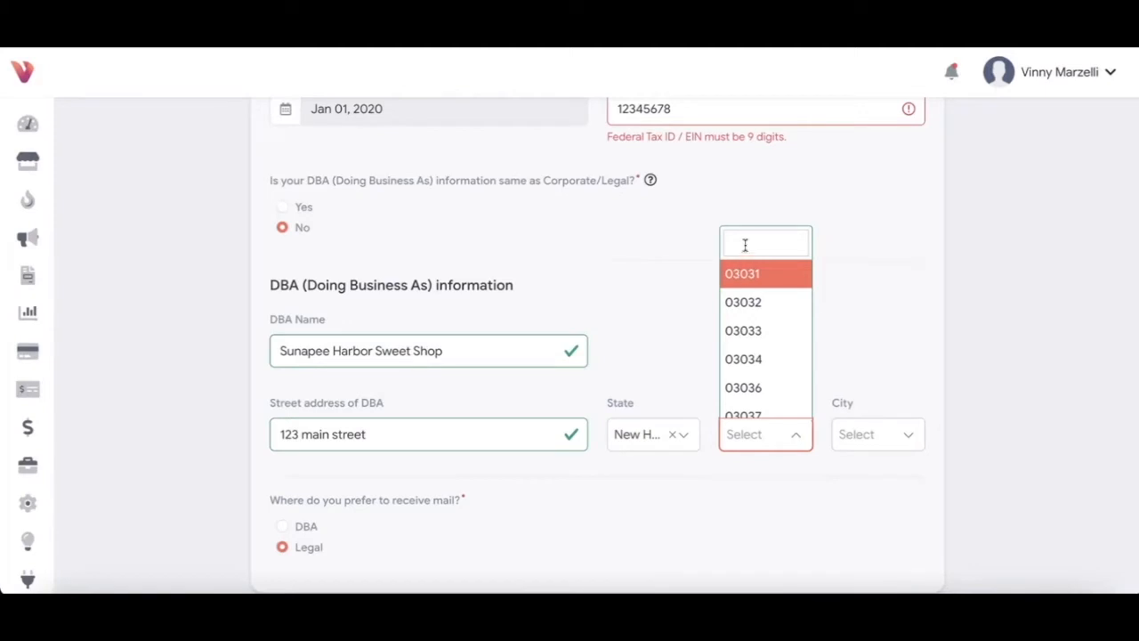
text(03255)
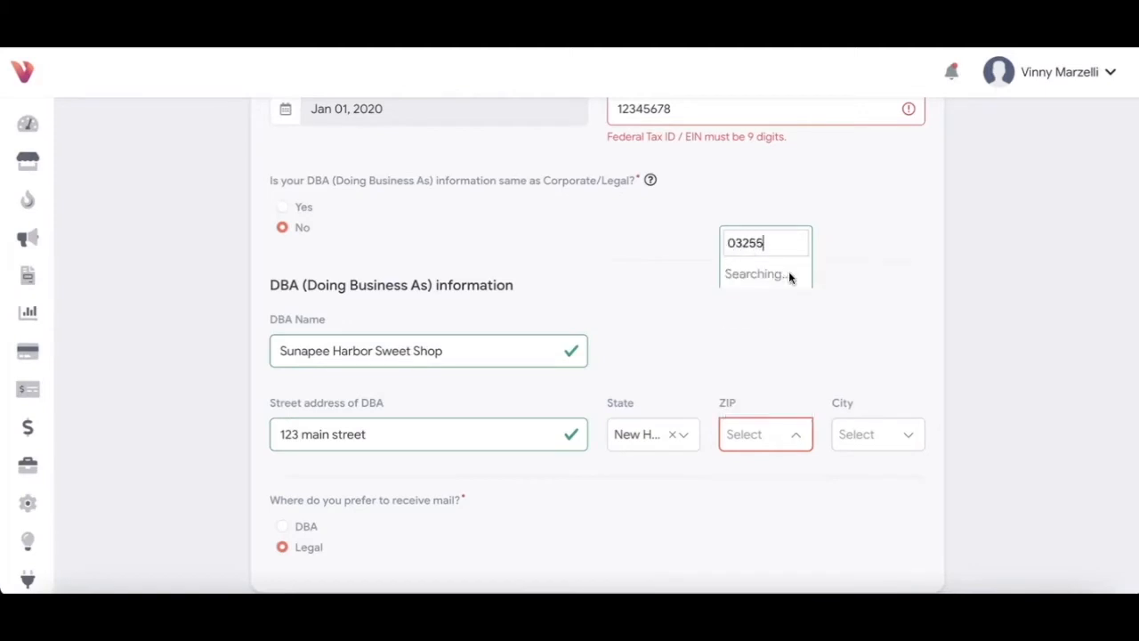
click(756, 401)
click(846, 434)
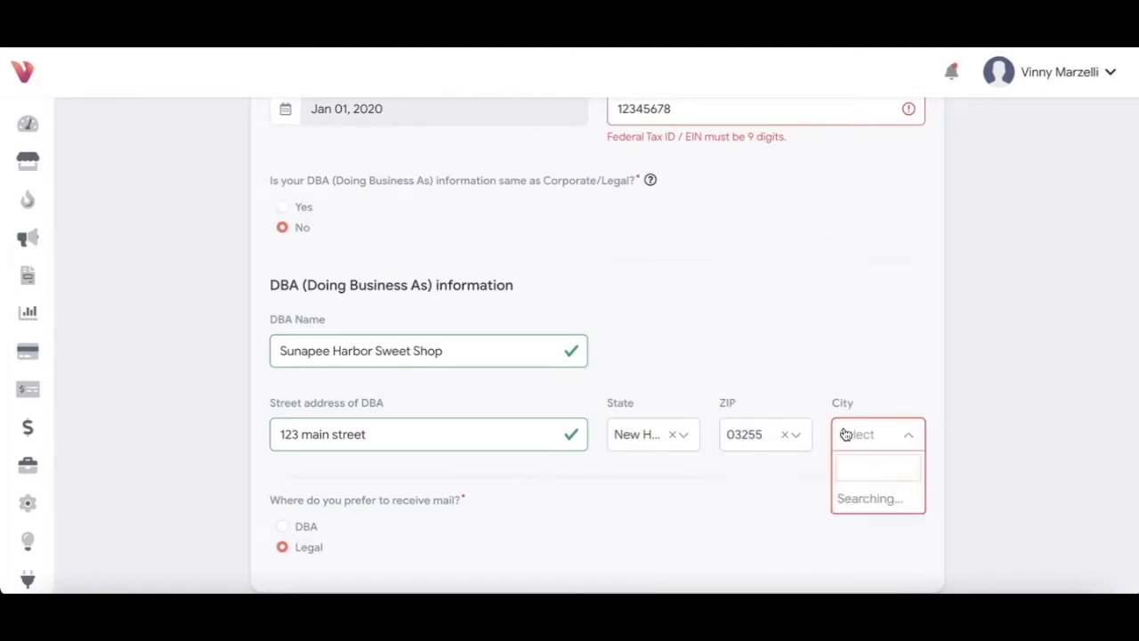
click(851, 510)
scroll(582, 503, down, 5)
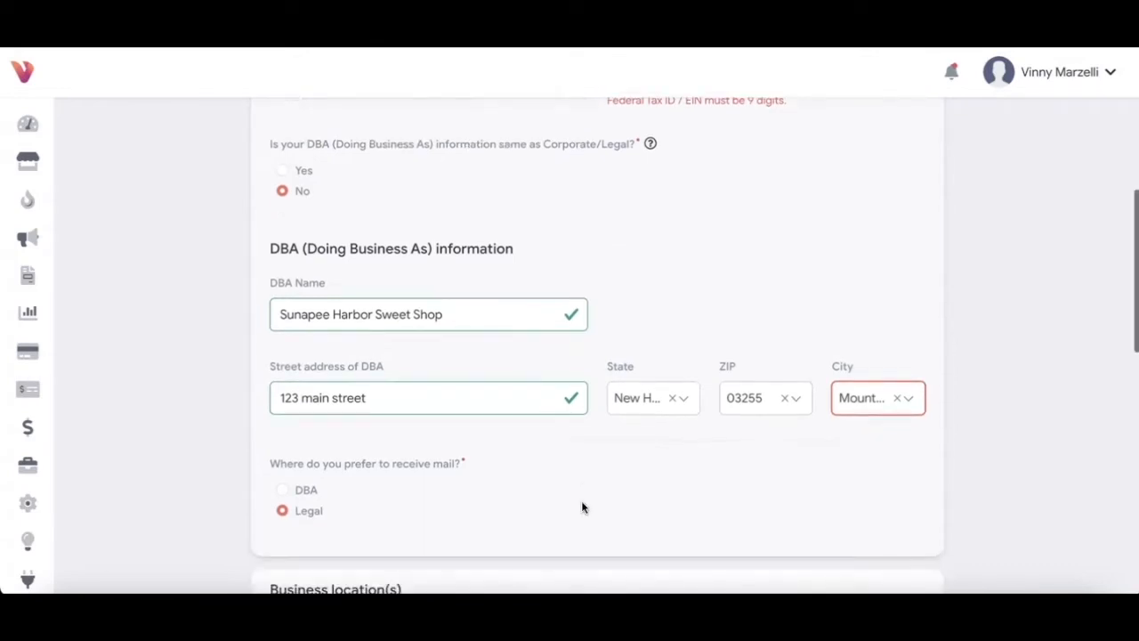
Step: Set 1 location, Shopping Center, Owns, Commercial zoning and 501-2500 square feet
scroll(581, 508, down, 2)
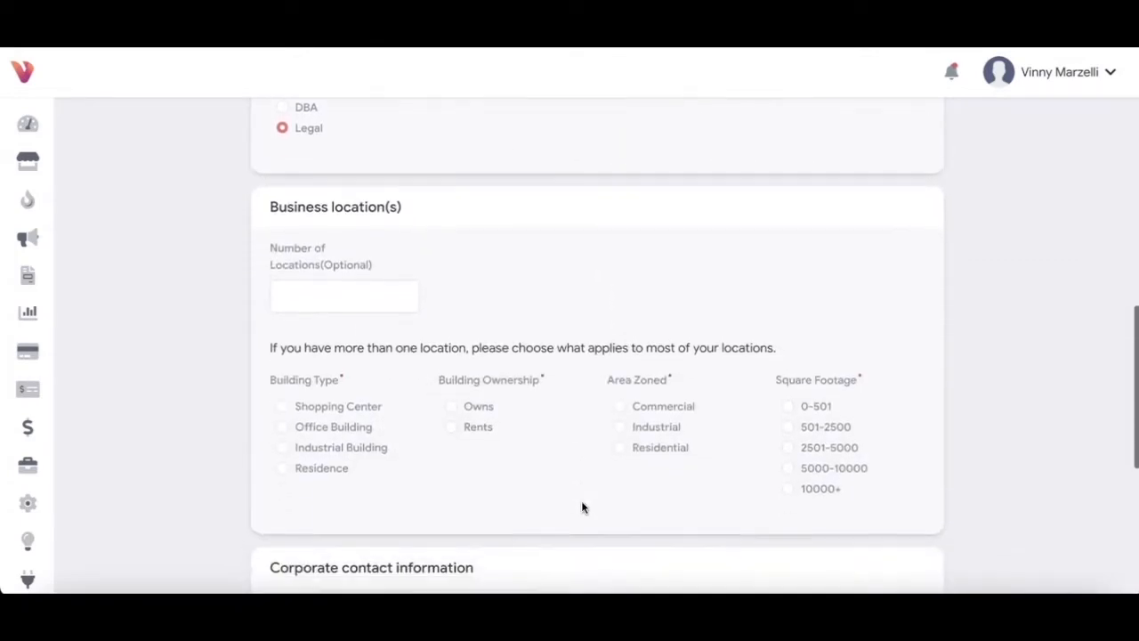
scroll(582, 507, down, 1)
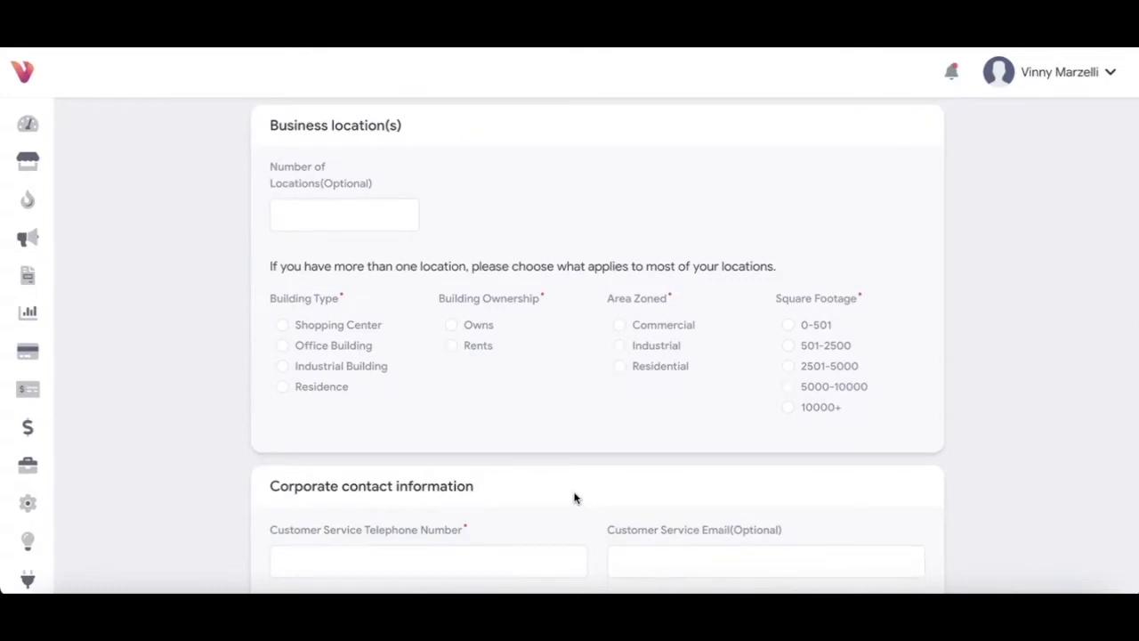
click(355, 223)
text(1)
click(471, 211)
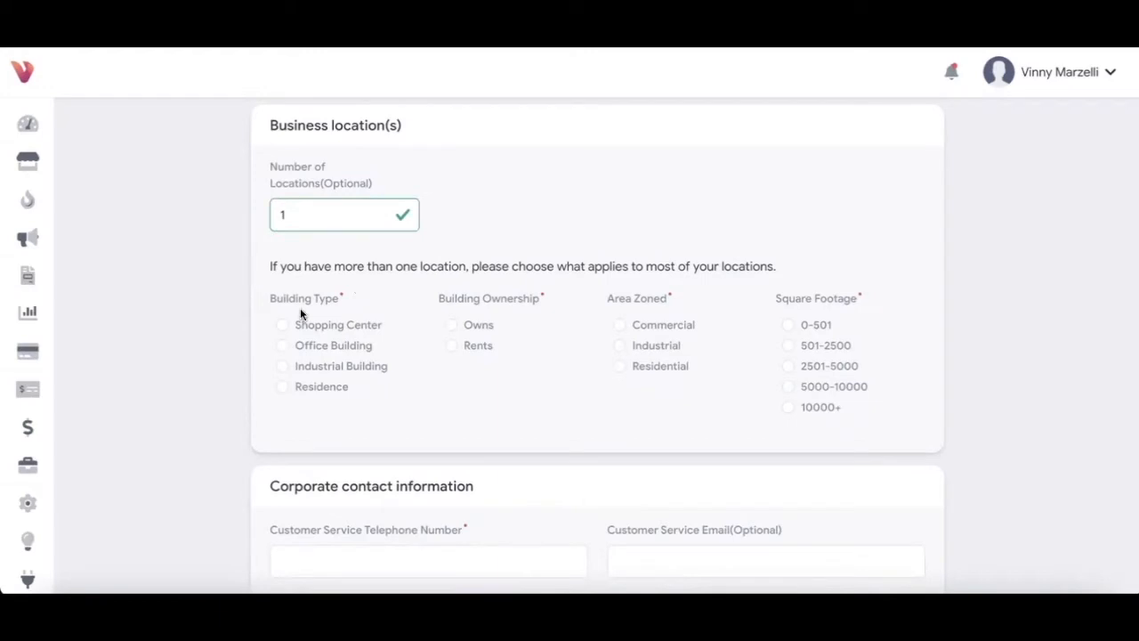
click(281, 325)
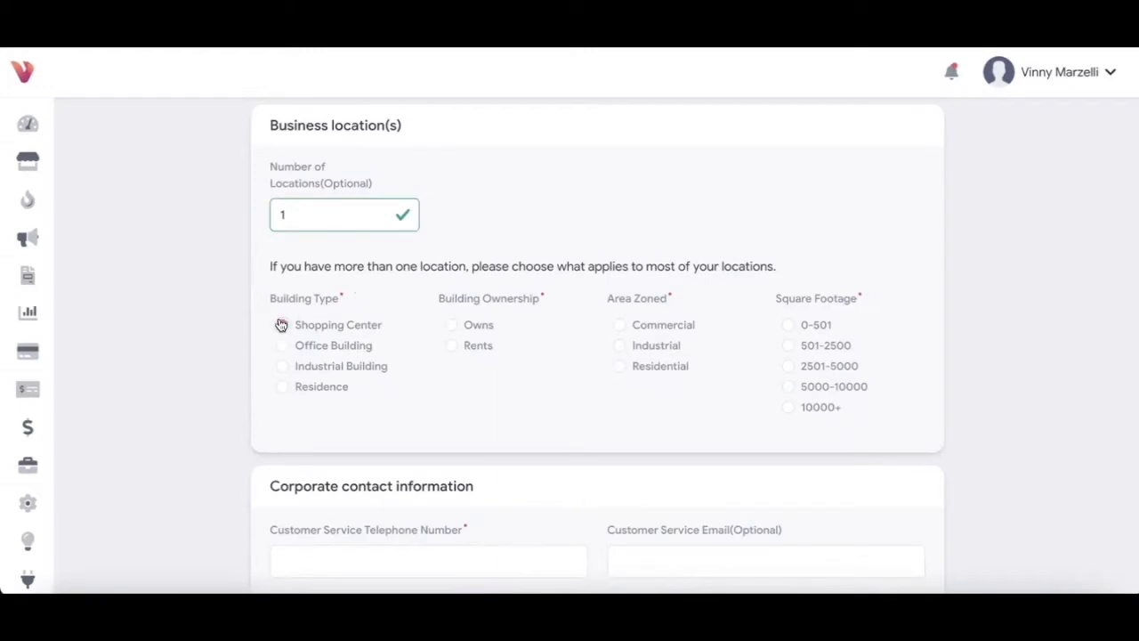
click(451, 326)
click(620, 328)
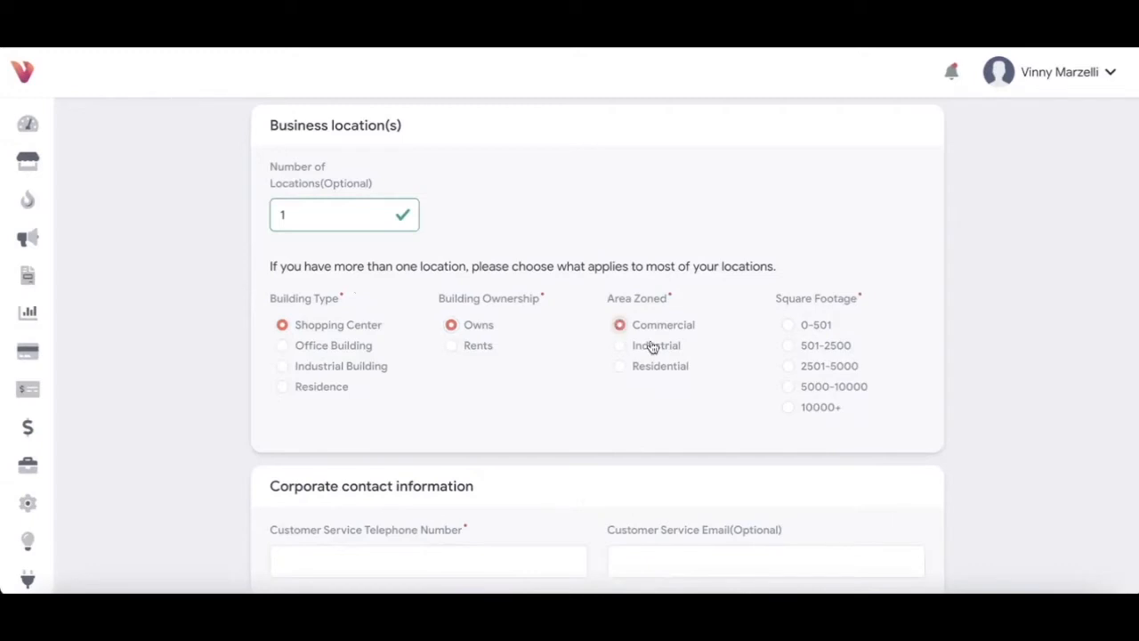
click(788, 348)
scroll(512, 427, down, 3)
scroll(512, 427, down, 1)
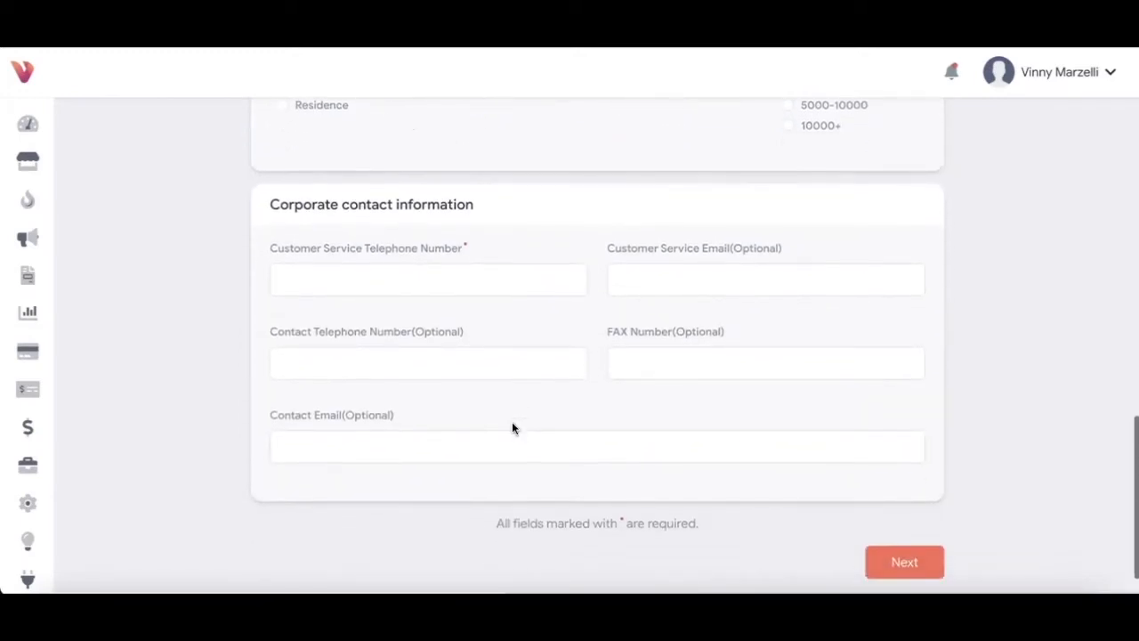
Step: Enter the customer service telephone number and attempt to move to the next step
click(391, 275)
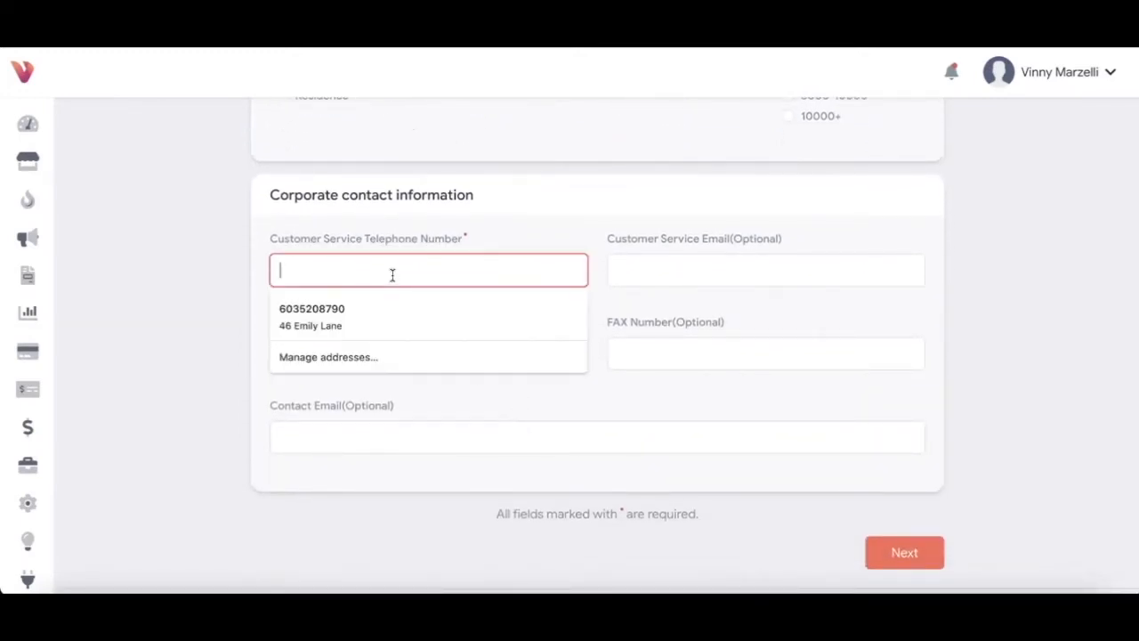
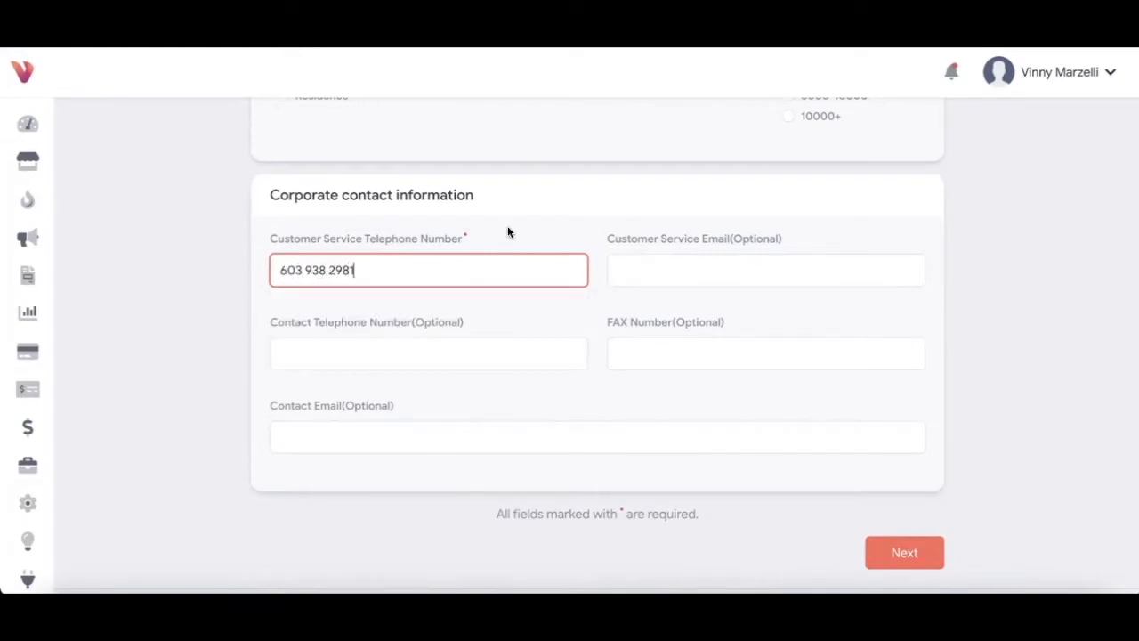
click(658, 223)
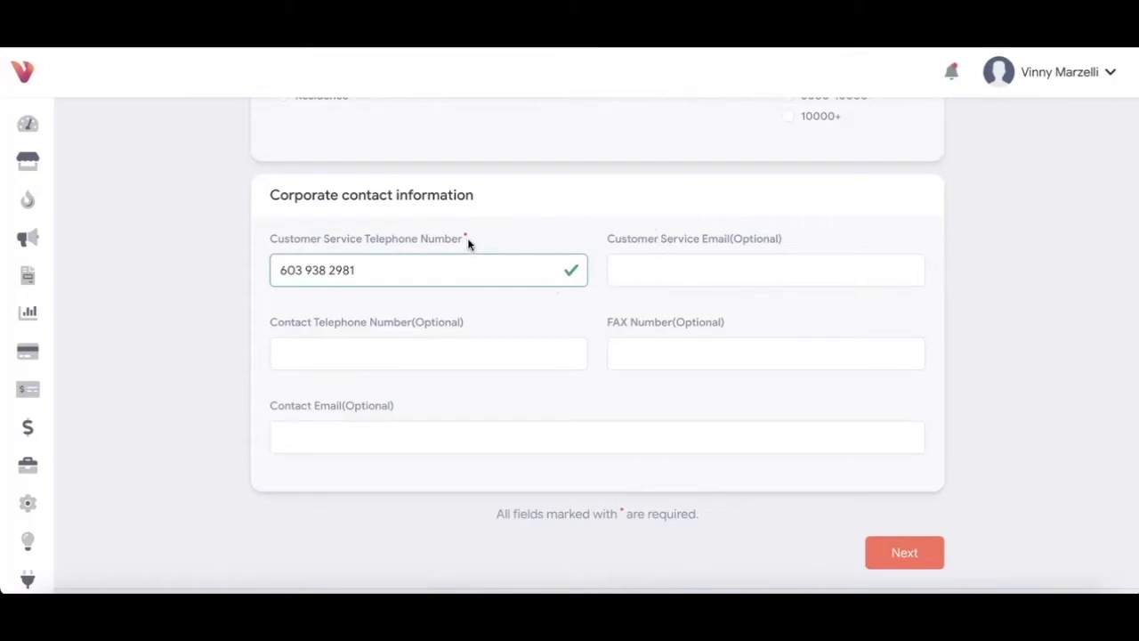
click(893, 553)
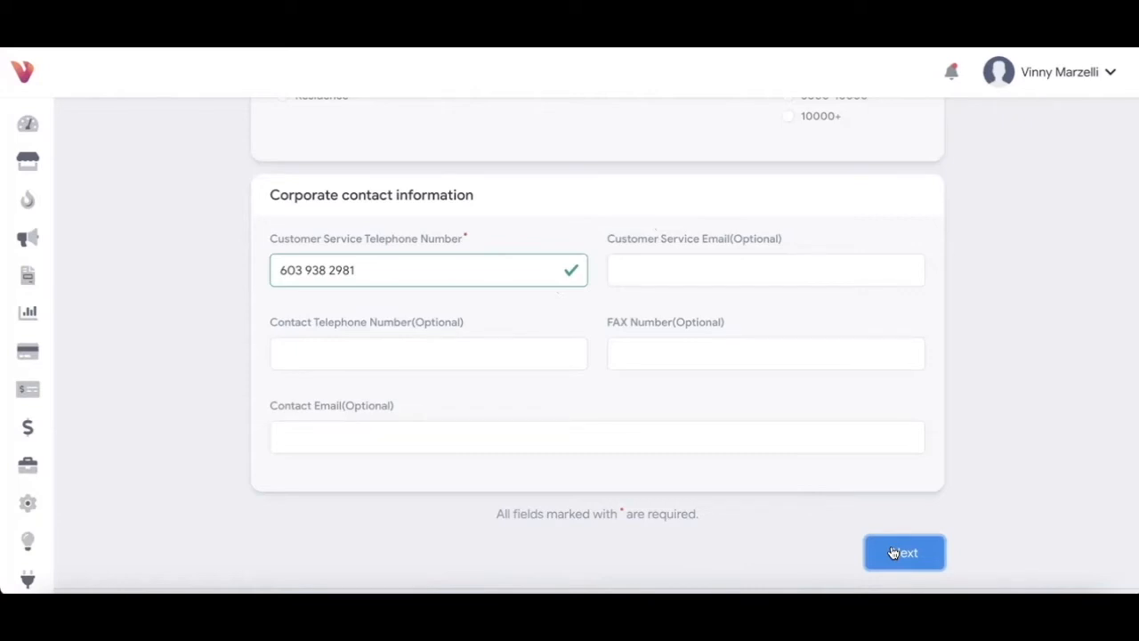
Step: Dismiss the nine-digit EIN error and add the missing digit 9 to the Federal Tax ID
click(930, 548)
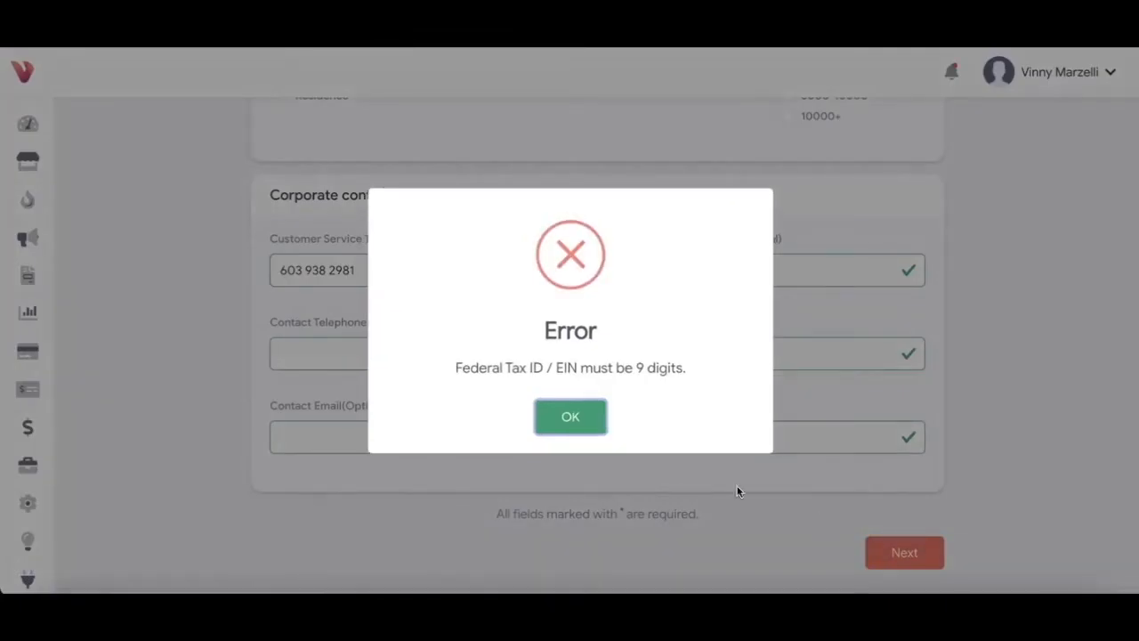
click(591, 417)
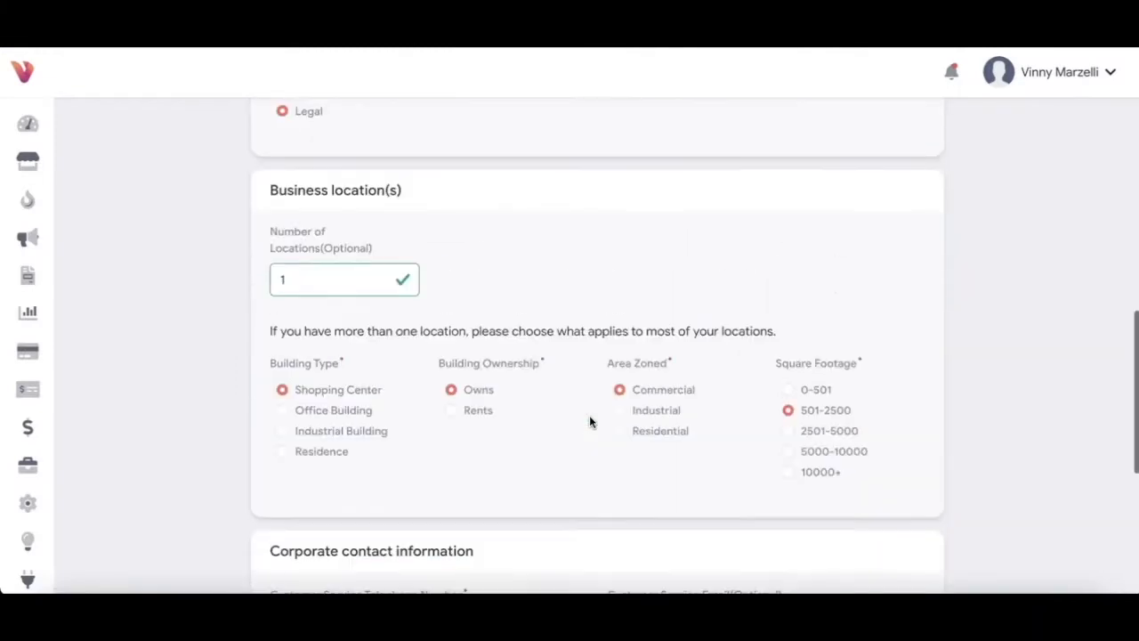
click(690, 281)
text(9)
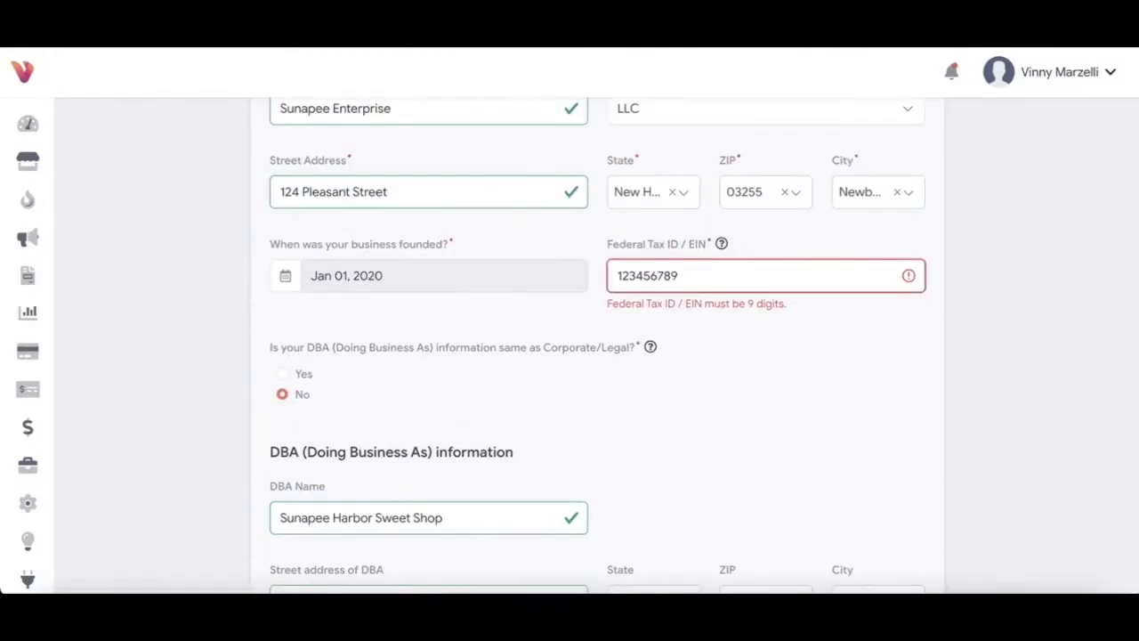
click(689, 315)
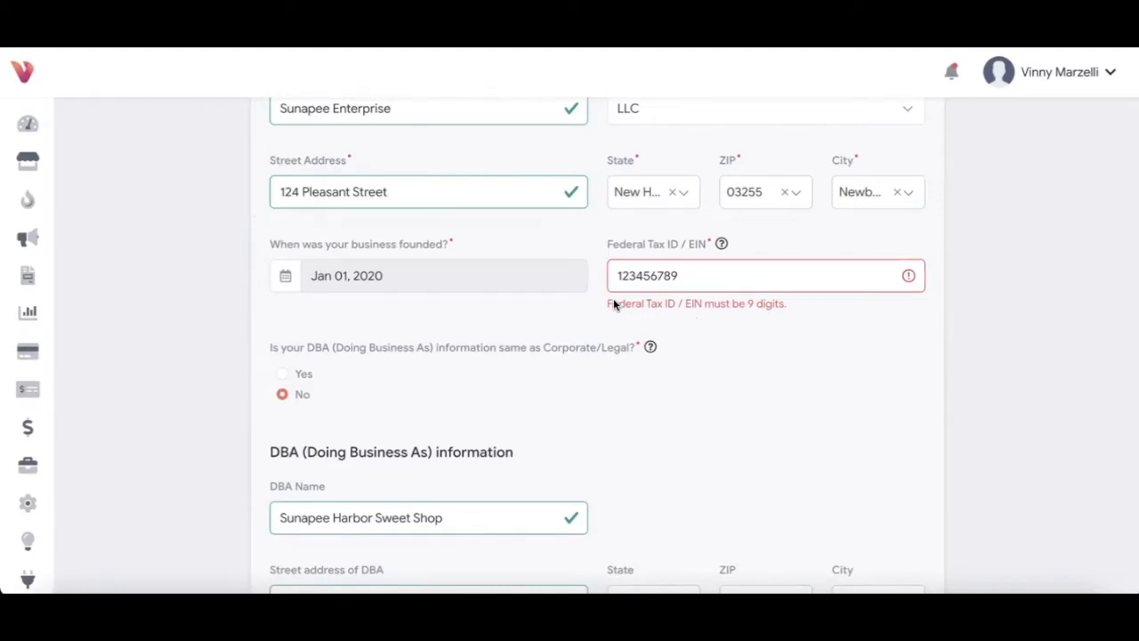
scroll(794, 412, down, 10)
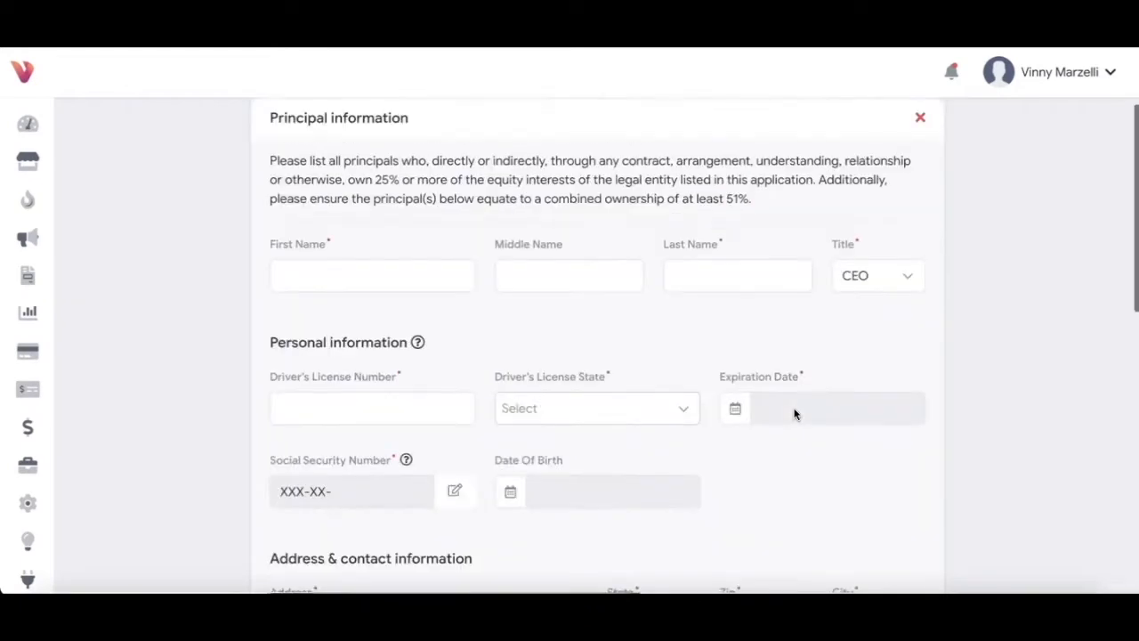
Step: Enter the principal's first name, middle initial and last name
scroll(795, 412, up, 2)
scroll(794, 413, down, 4)
scroll(795, 412, up, 3)
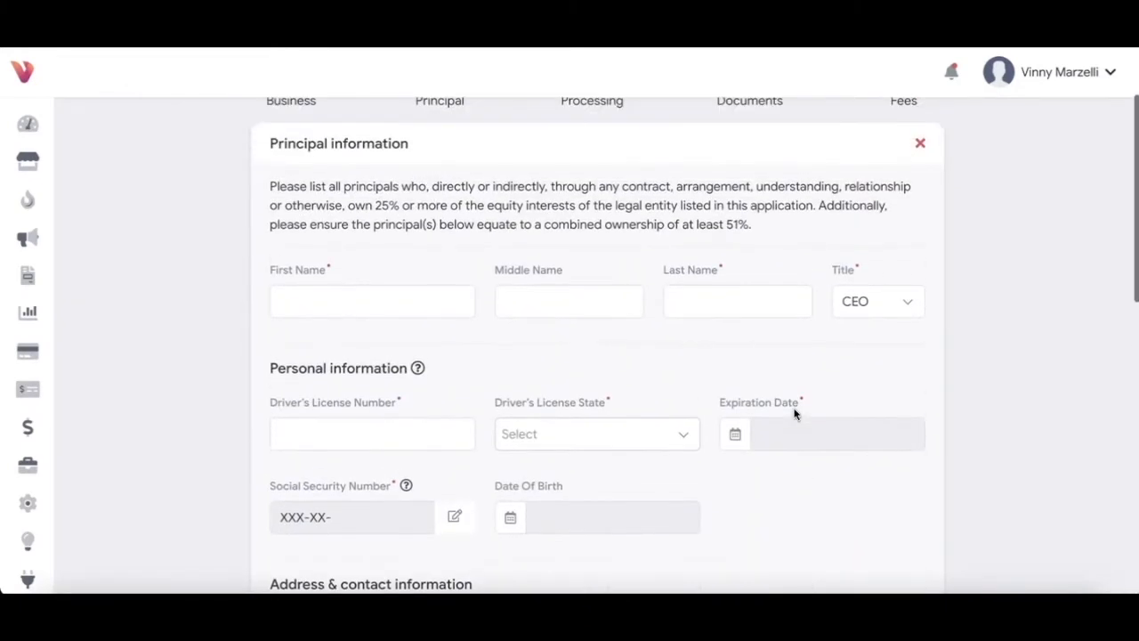
scroll(795, 412, up, 3)
scroll(469, 467, down, 2)
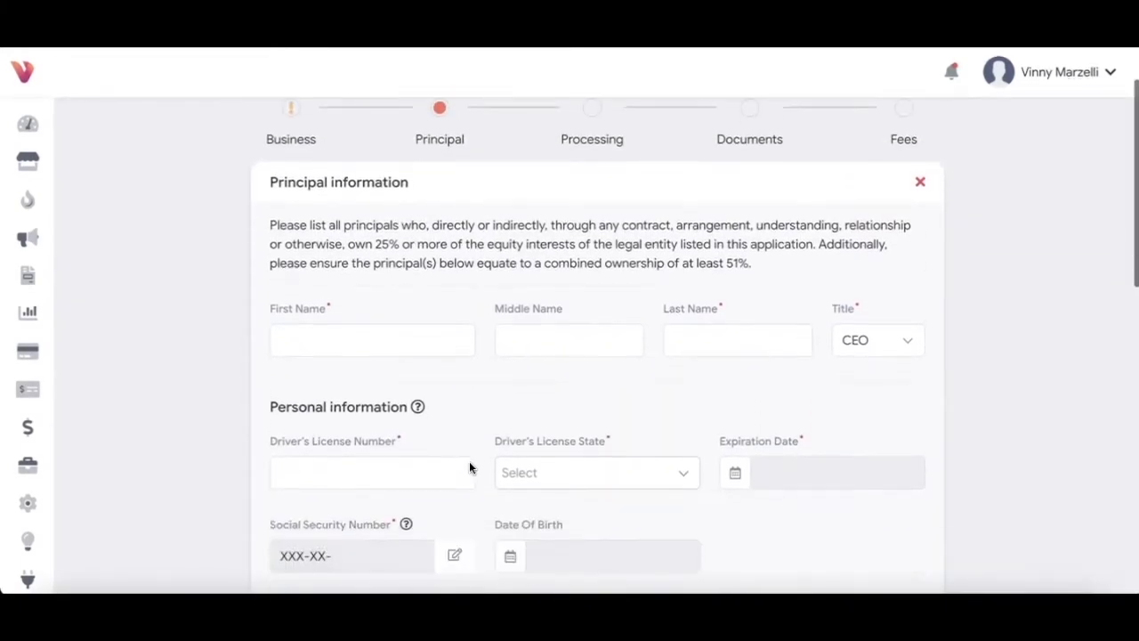
scroll(469, 467, down, 1)
click(378, 291)
click(519, 289)
text(R)
click(679, 285)
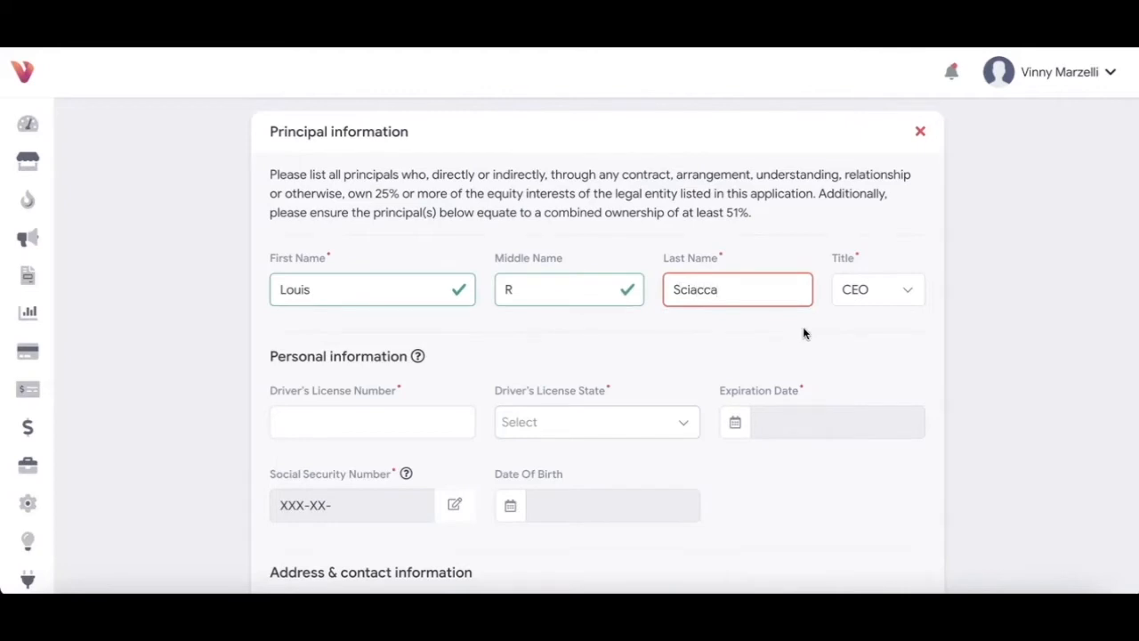
Step: Set the principal's title to Owner
click(852, 294)
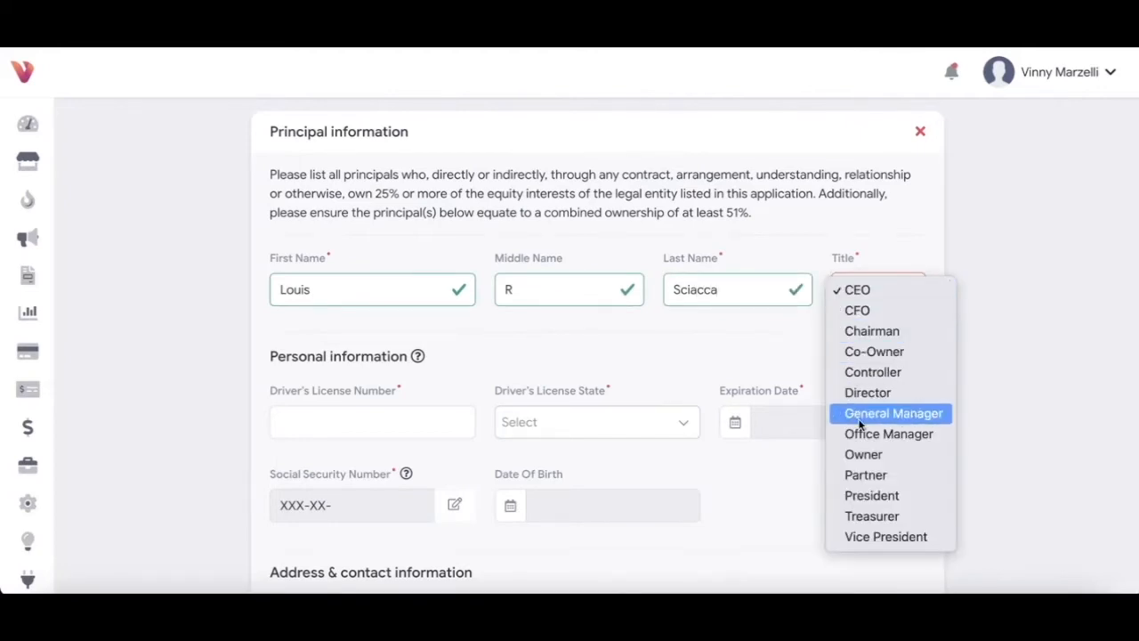
click(860, 456)
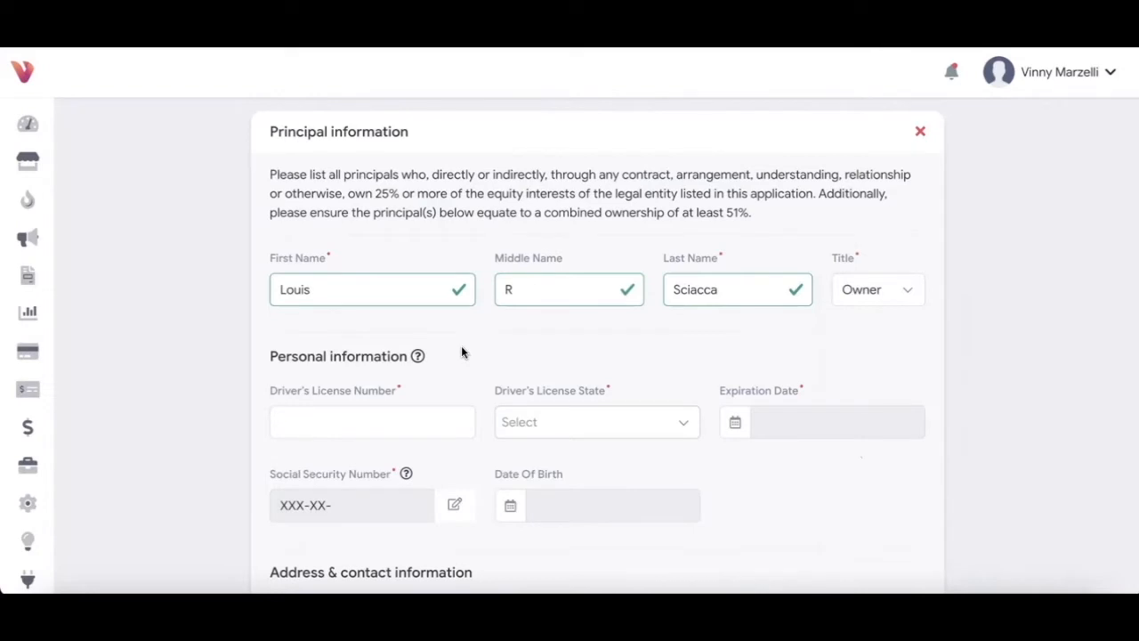
scroll(461, 353, down, 1)
click(454, 347)
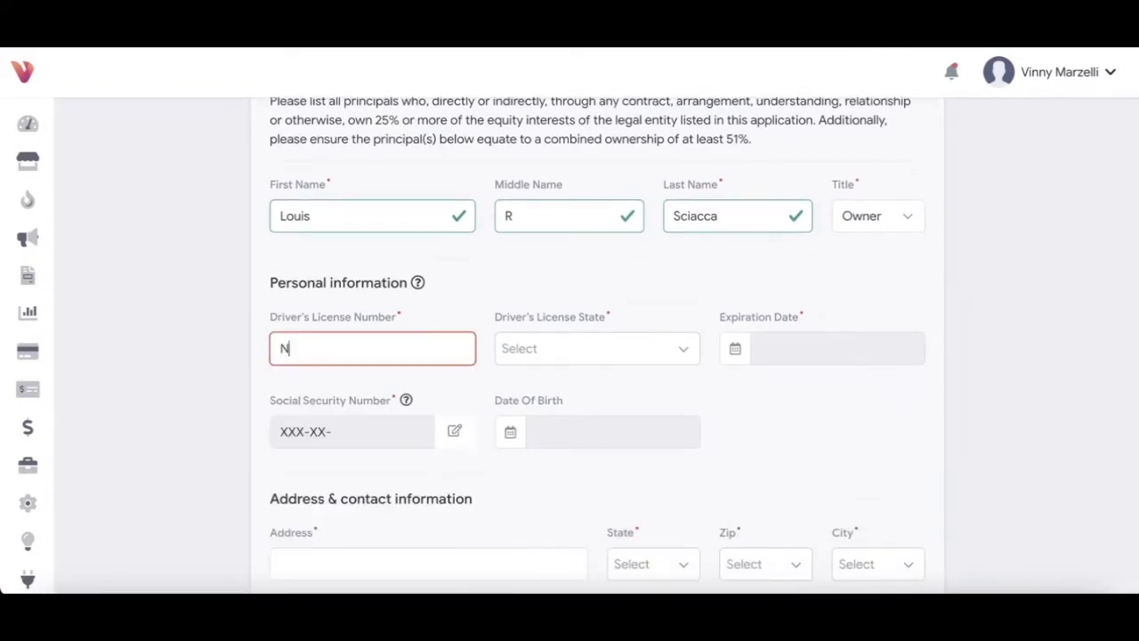
Step: Enter the principal's driver's license number with New Hampshire as the issuing state
click(603, 356)
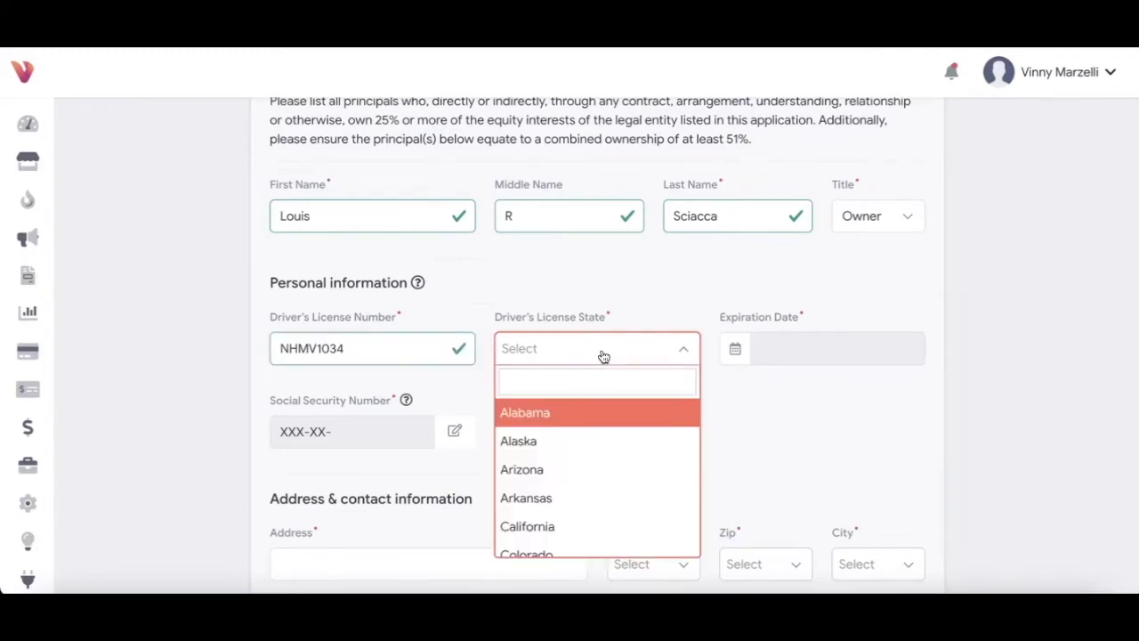
text(new)
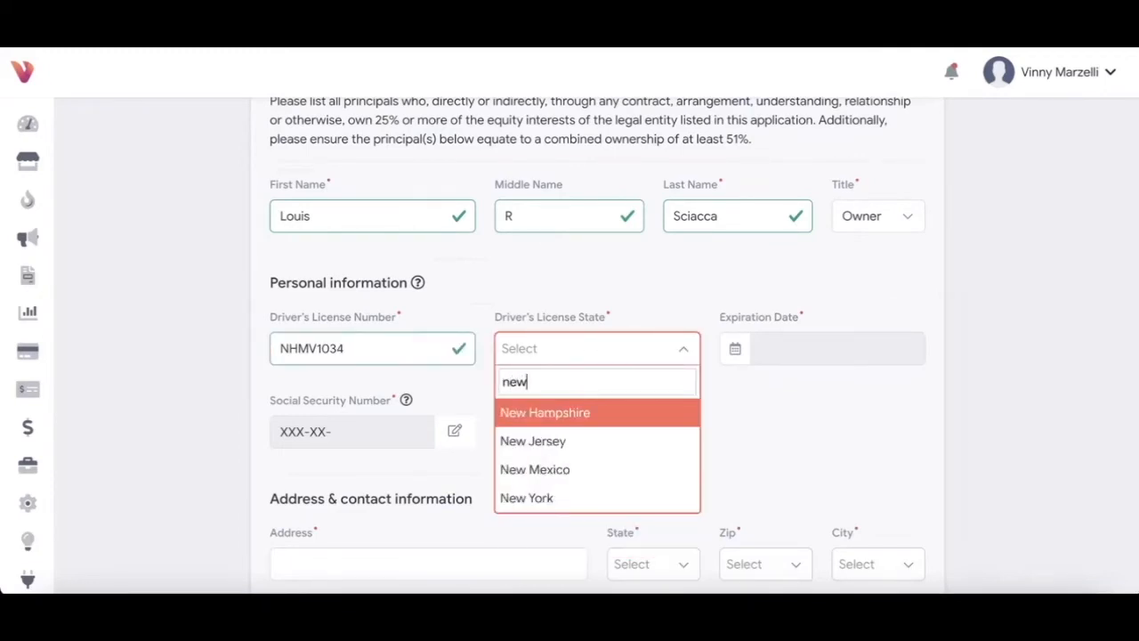
click(582, 412)
Step: Set the driver's license expiration date to Mar 22, 2022
click(779, 348)
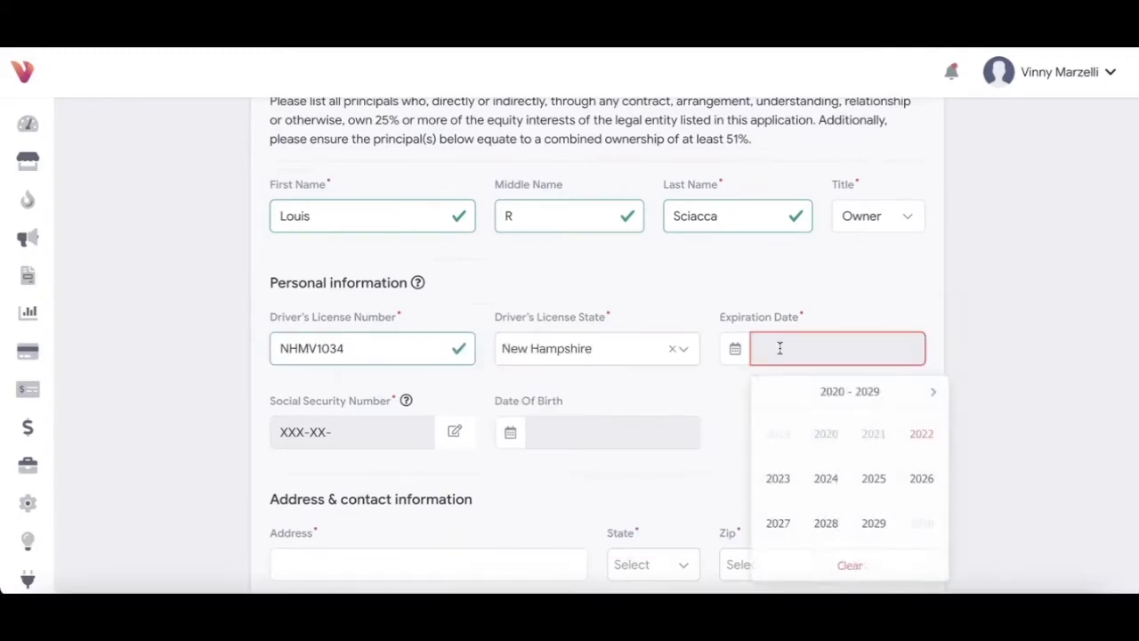
click(912, 434)
click(907, 436)
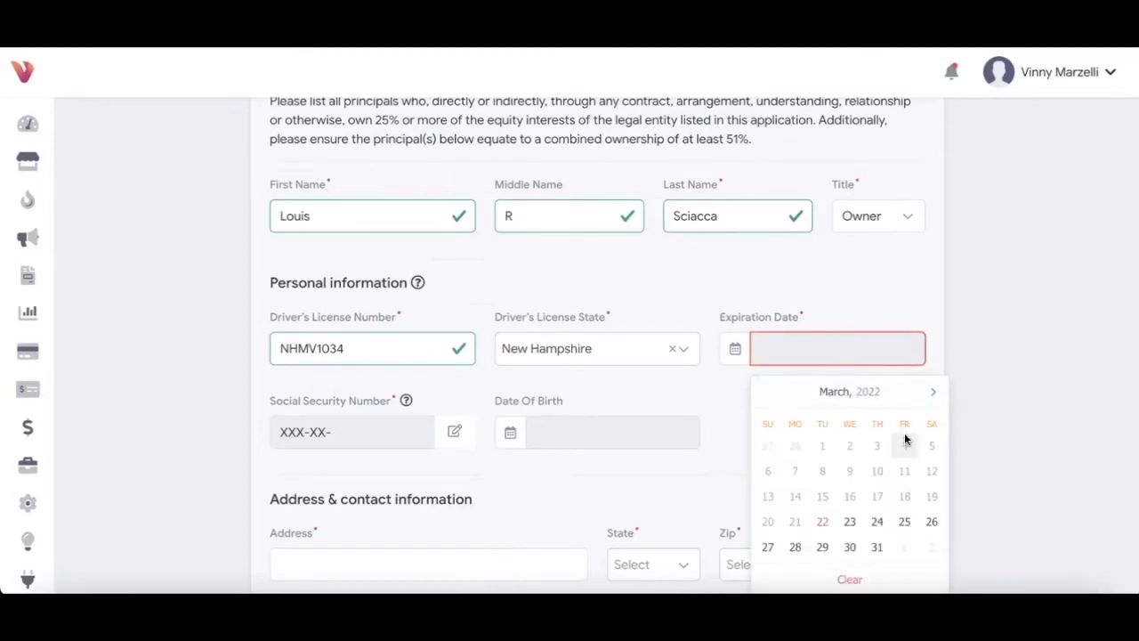
click(822, 522)
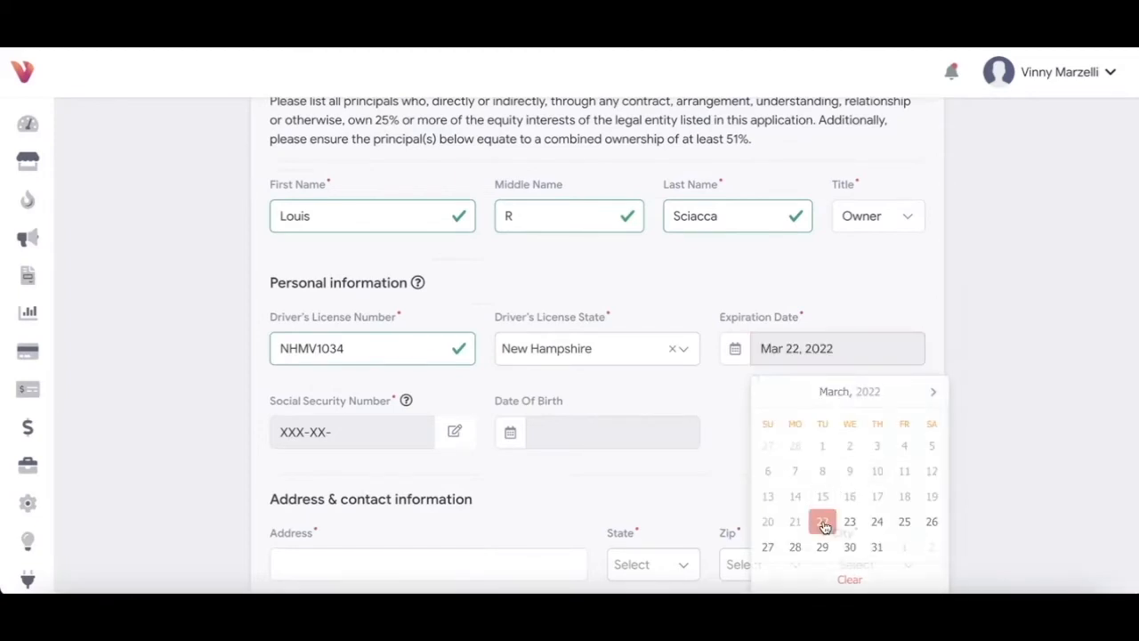
Step: Enter the principal's Social Security Number and submit it
click(358, 434)
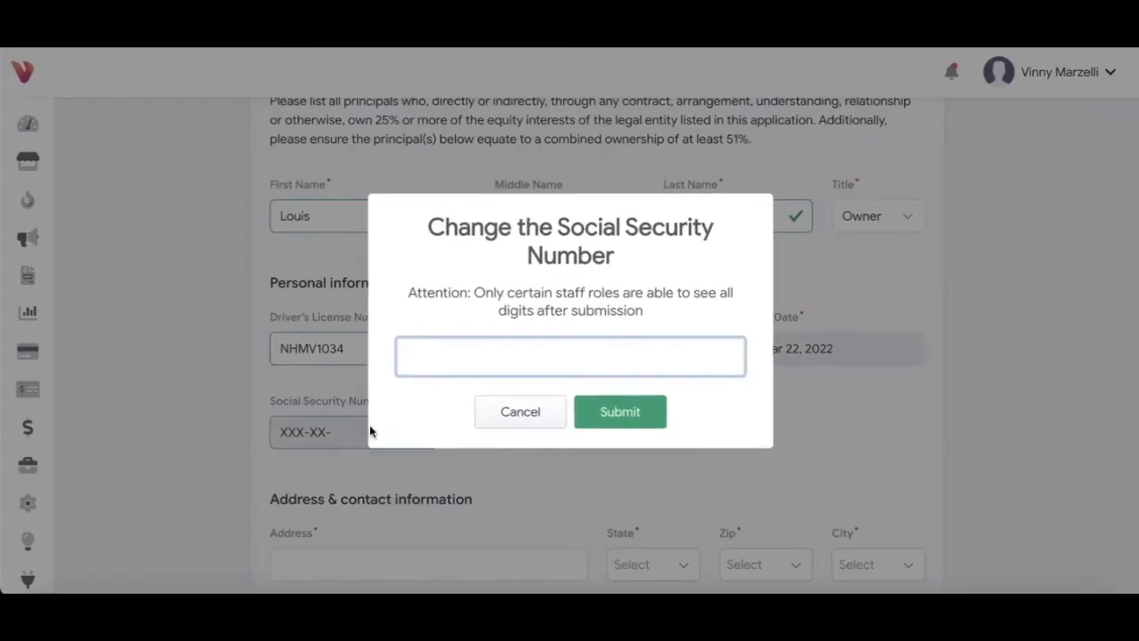
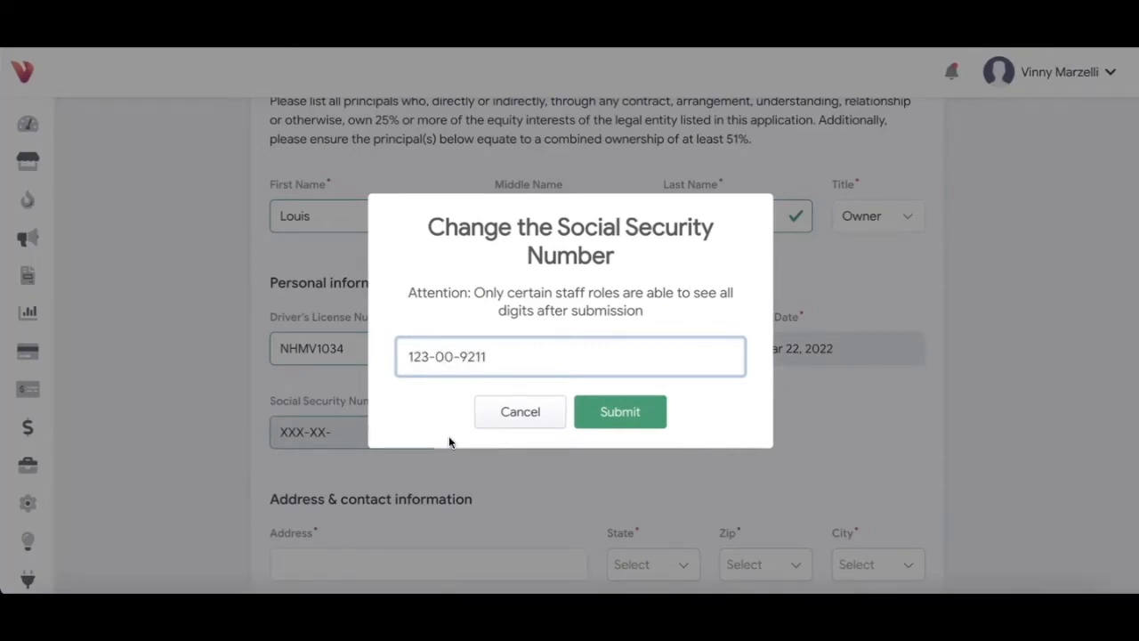
click(640, 406)
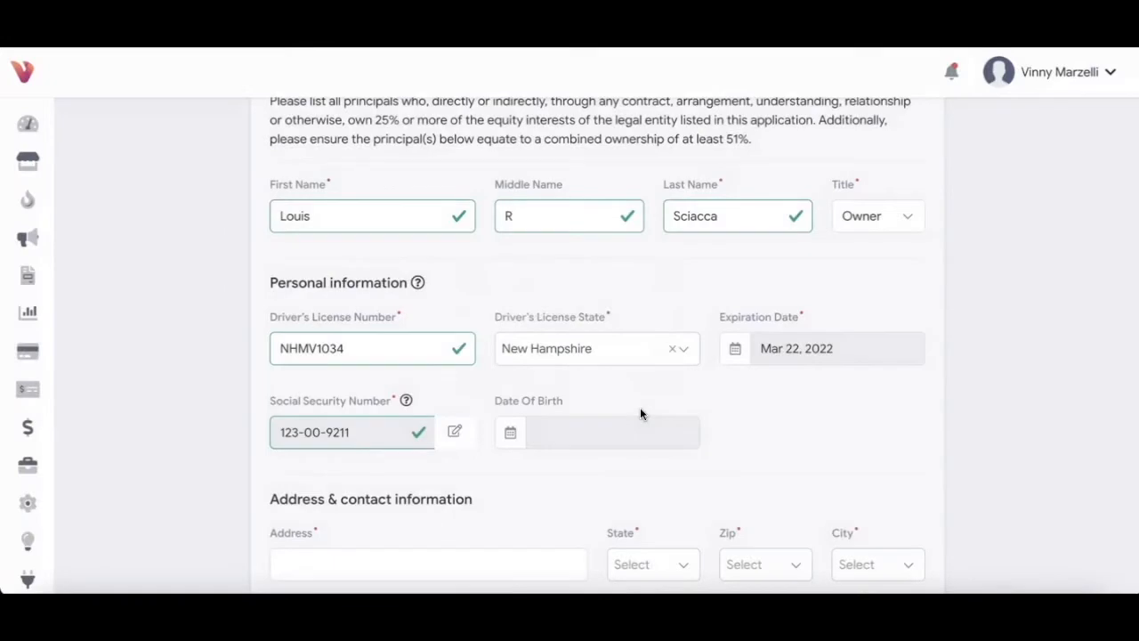
Step: Begin the date of birth by picking year 2020 and February
click(602, 431)
click(602, 262)
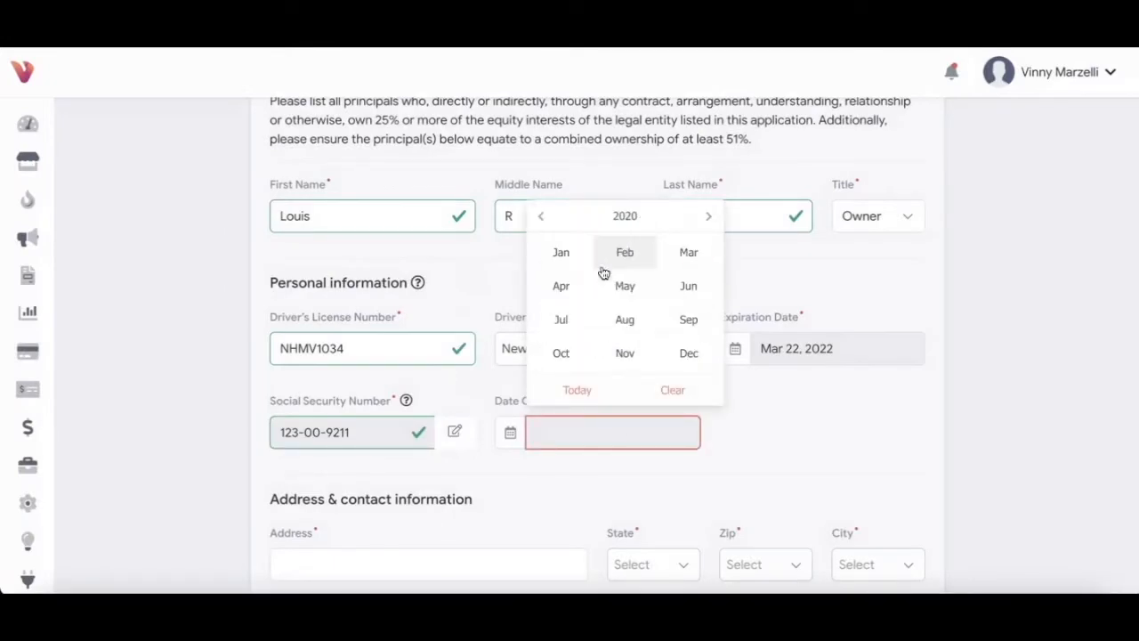
click(616, 258)
Step: Set date of birth to Feb 01, 2020 and autofill address, phone and email from saved details
click(705, 260)
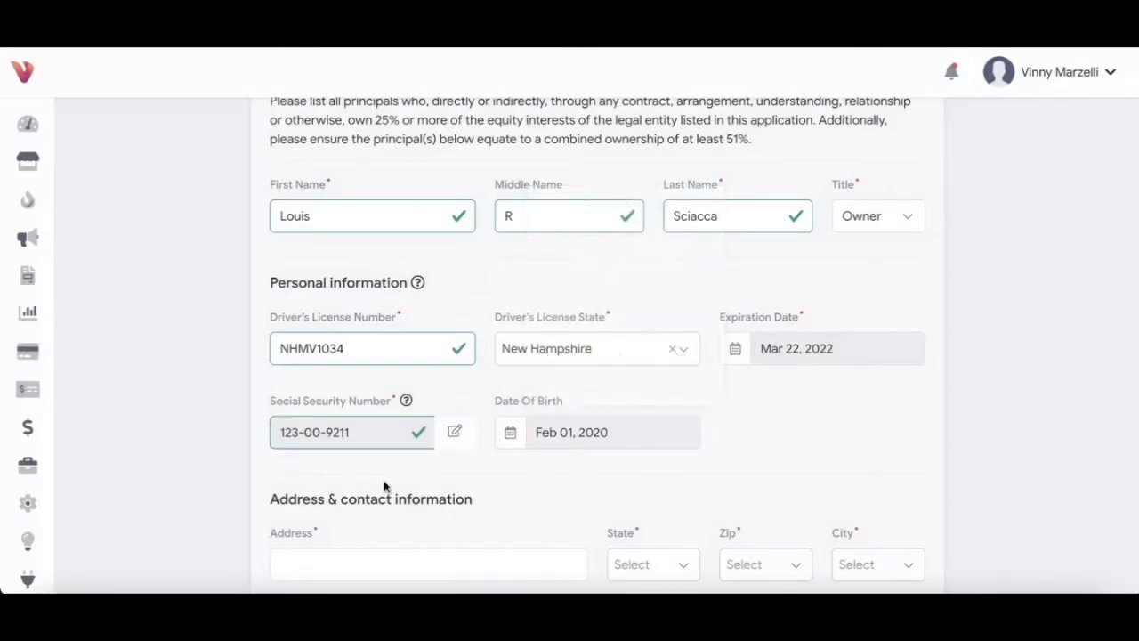
scroll(381, 482, down, 3)
scroll(379, 492, down, 3)
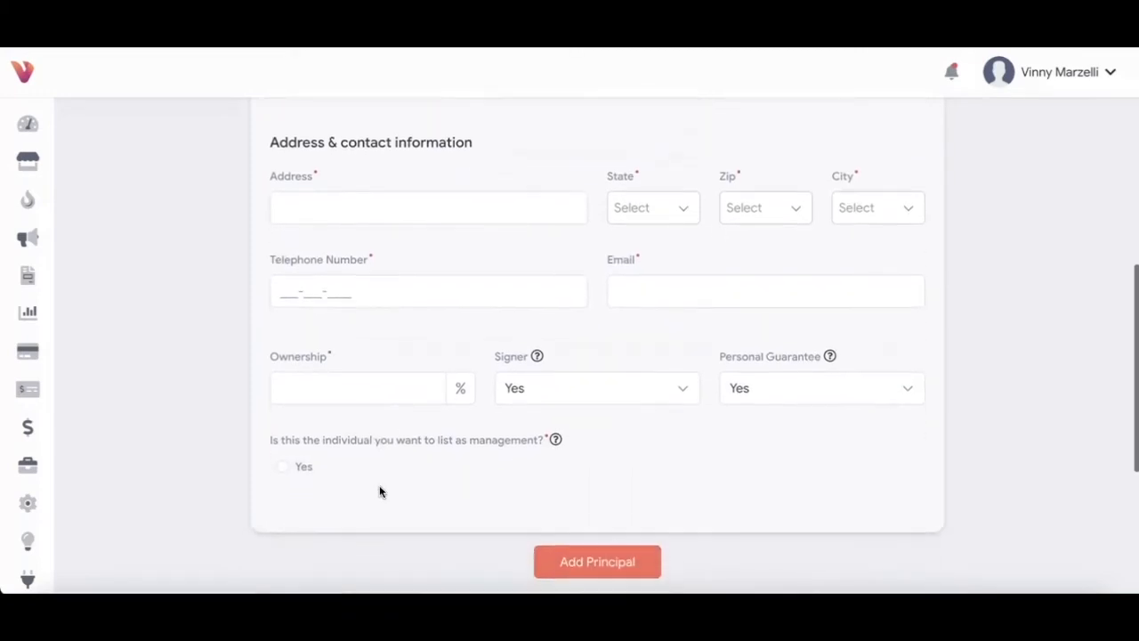
click(394, 197)
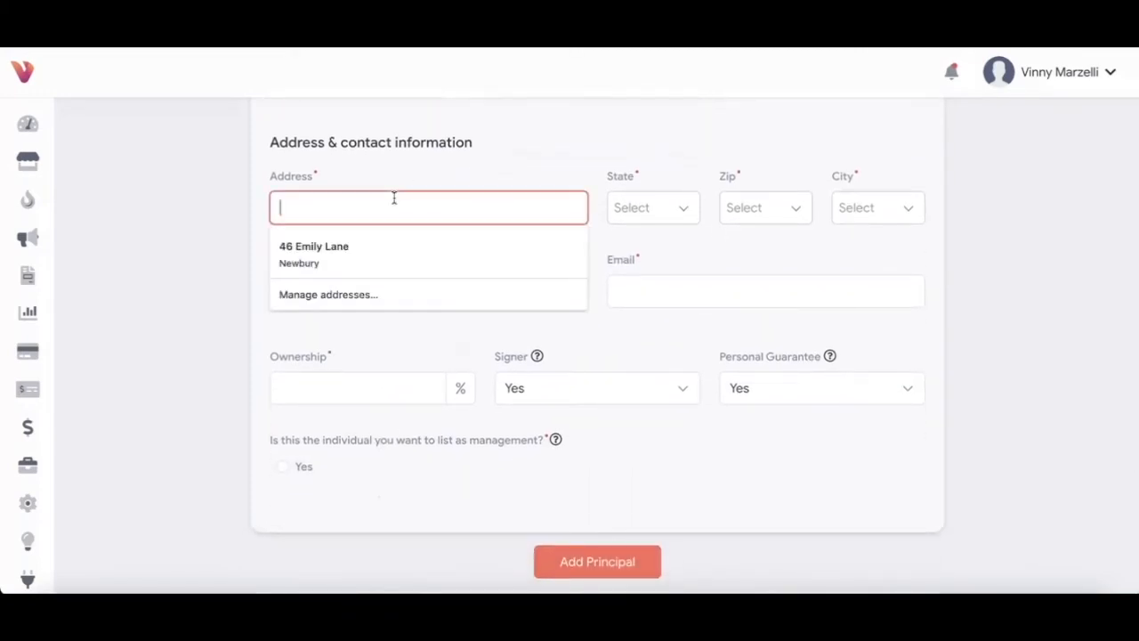
click(377, 247)
Step: Select the principal's zip code and its matching city
click(750, 210)
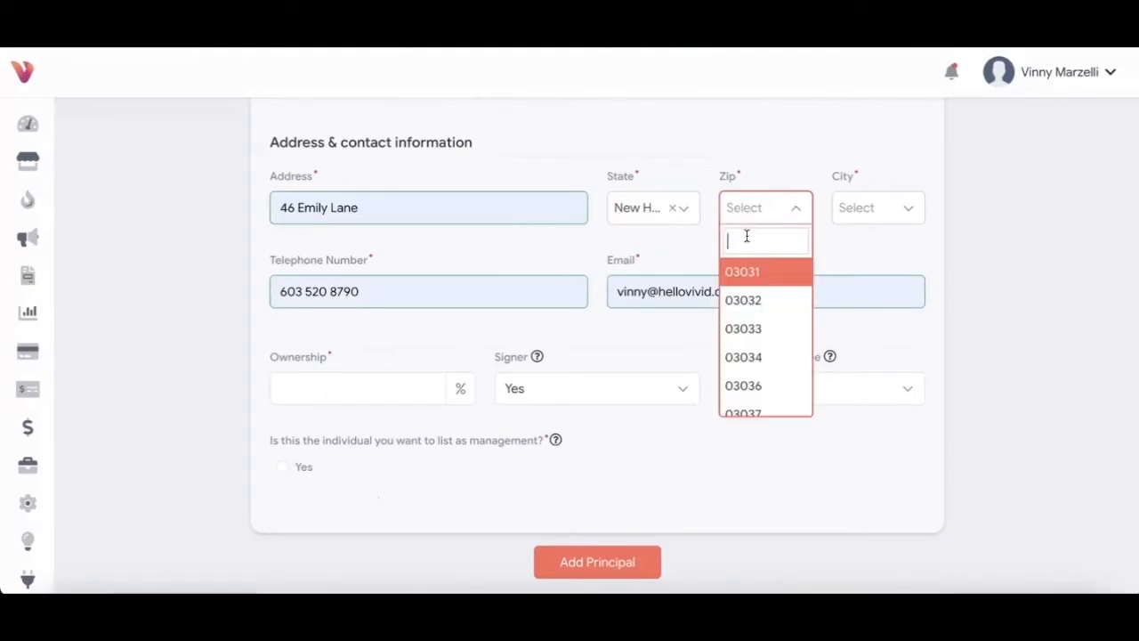
text(03255)
click(755, 272)
click(841, 214)
click(841, 276)
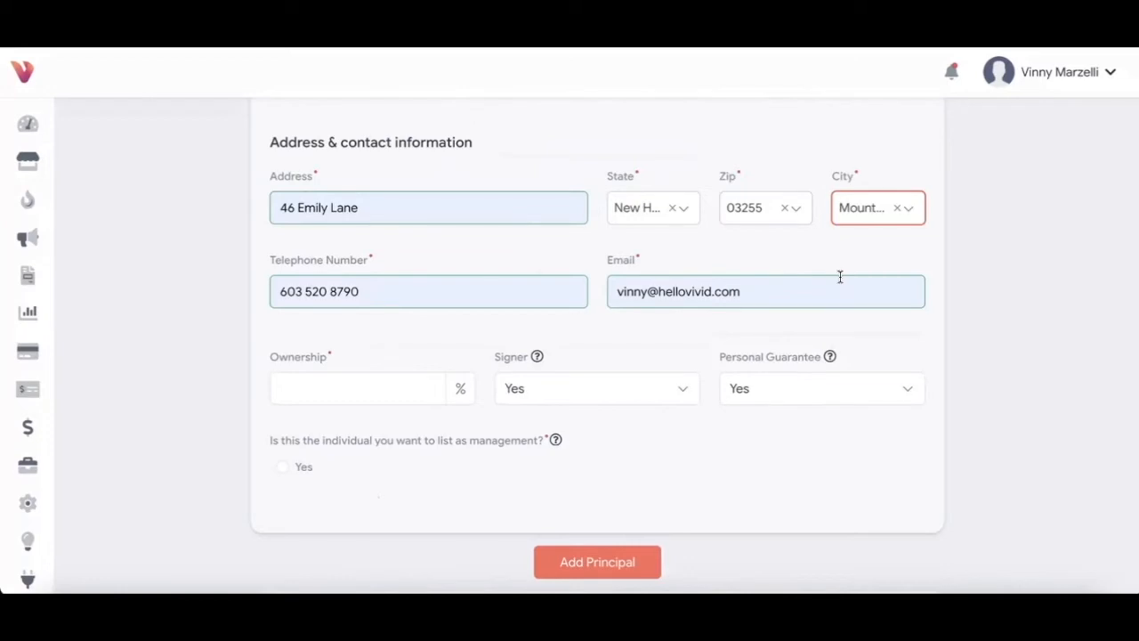
Step: Set ownership to 100% and list the principal as management
click(345, 388)
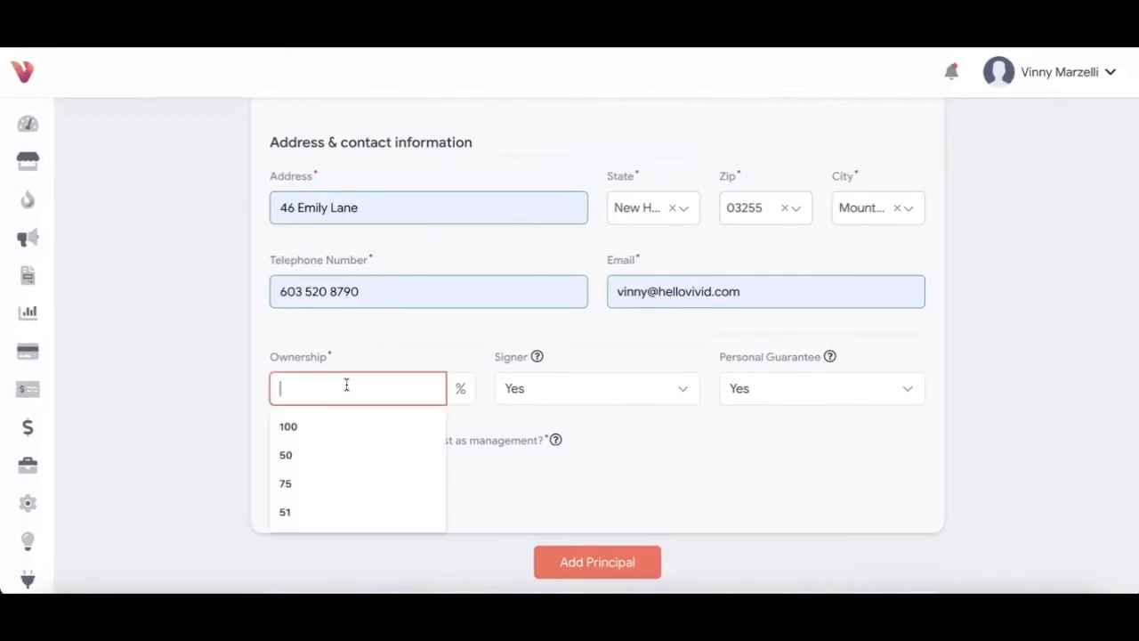
text(100)
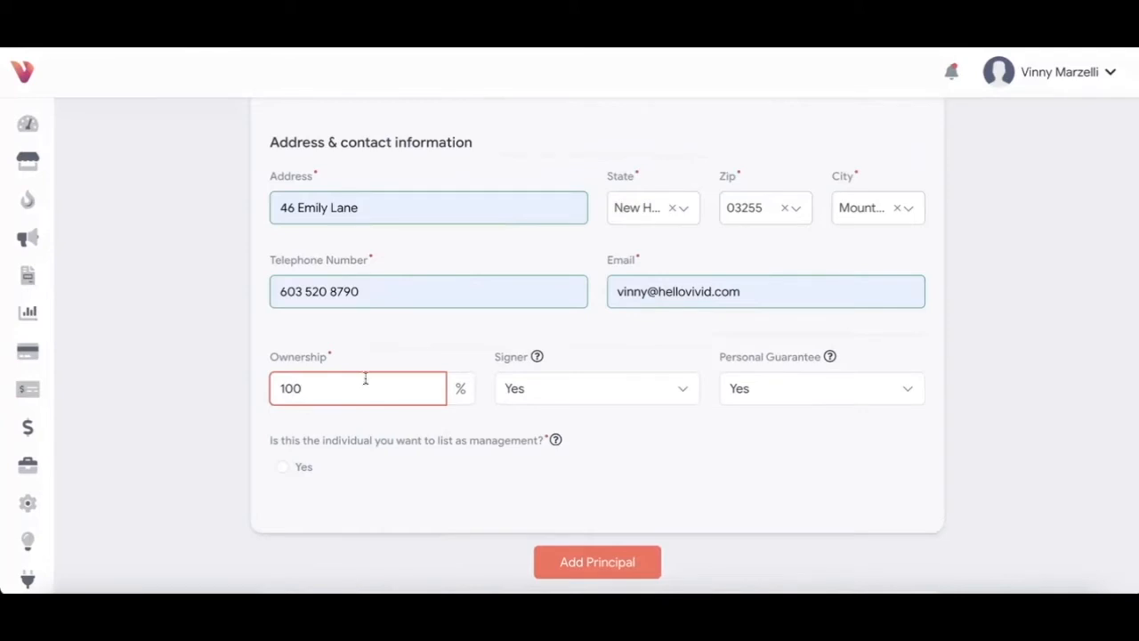
click(479, 338)
click(281, 469)
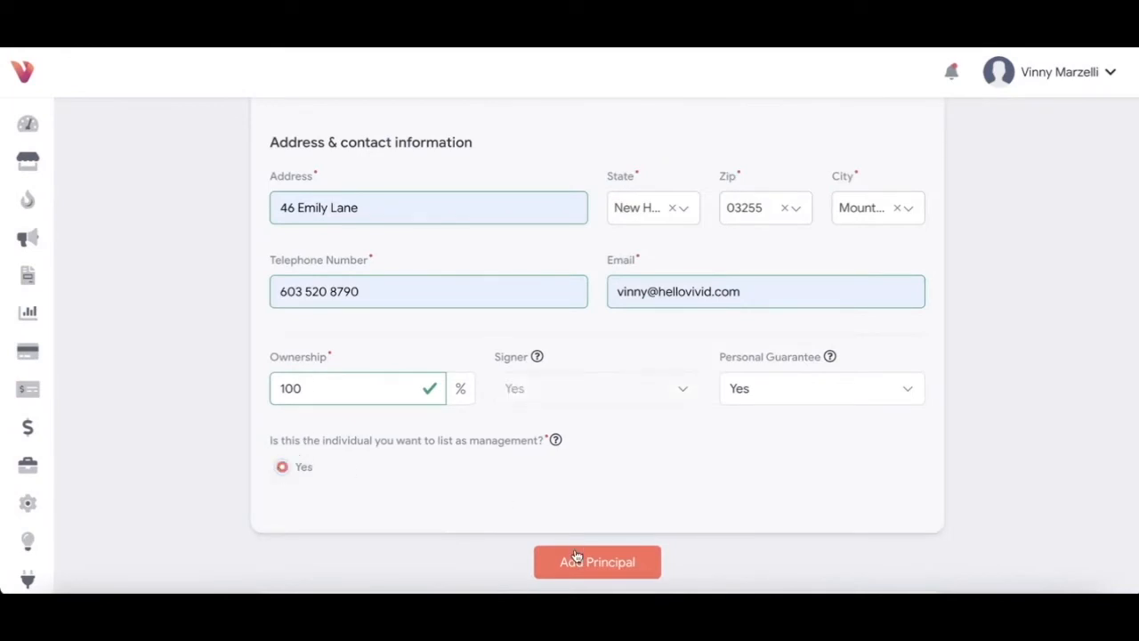
Step: Answer Never to the bankruptcy question and continue to the Processing step
scroll(575, 561, down, 2)
scroll(575, 561, down, 2)
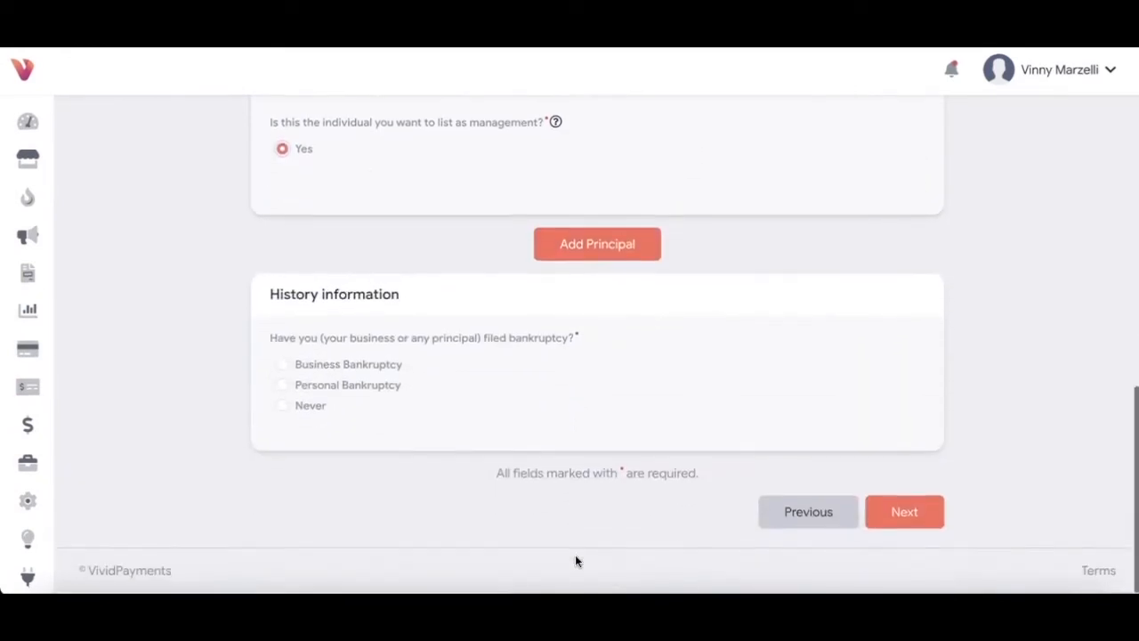
click(283, 409)
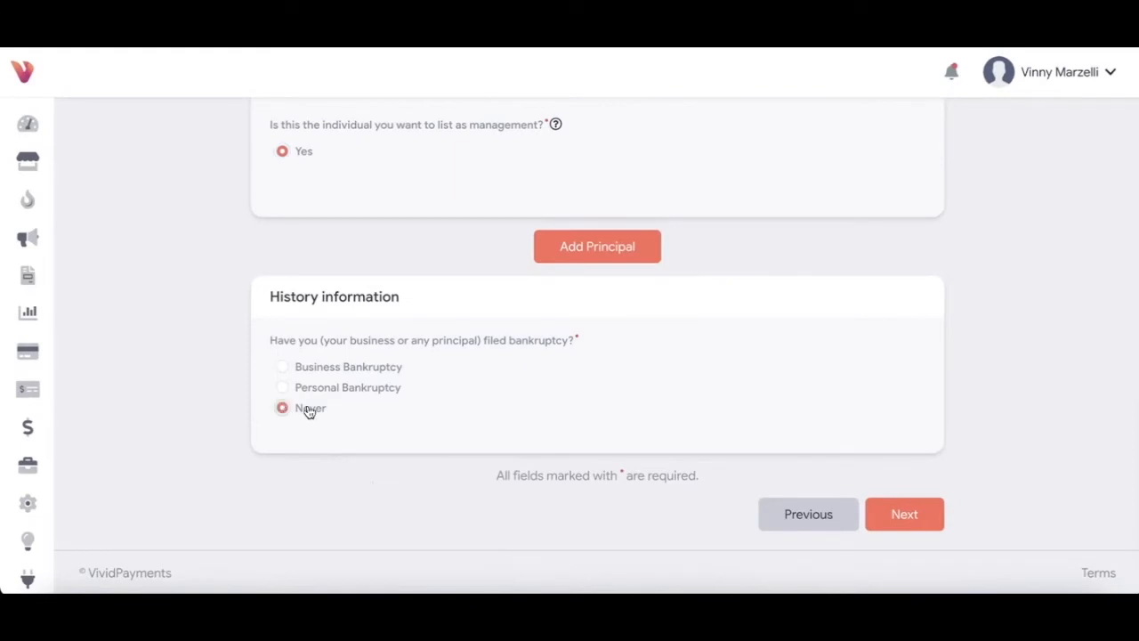
click(887, 516)
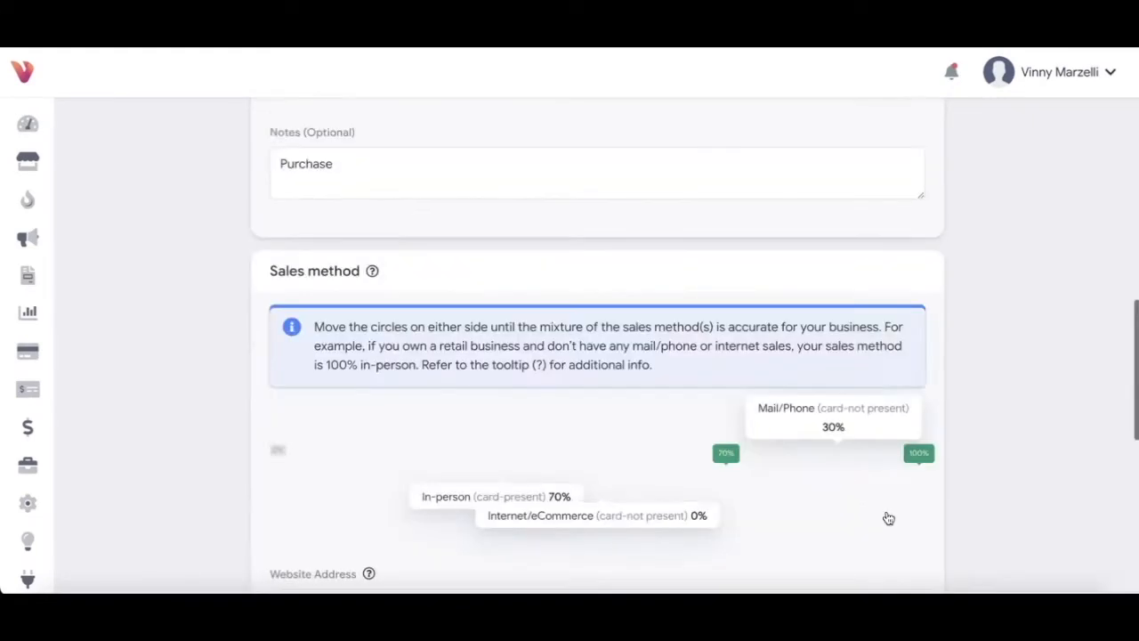
scroll(630, 462, down, 1)
scroll(630, 463, down, 1)
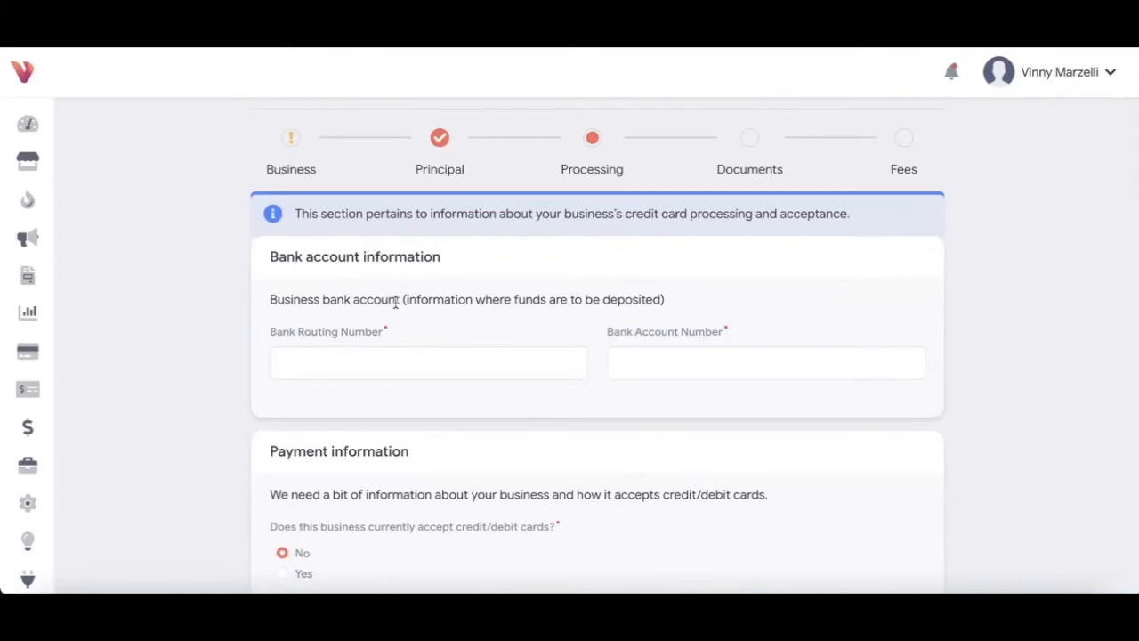
Step: Enter the bank routing number and verify it by re-entry
click(368, 358)
text(12)
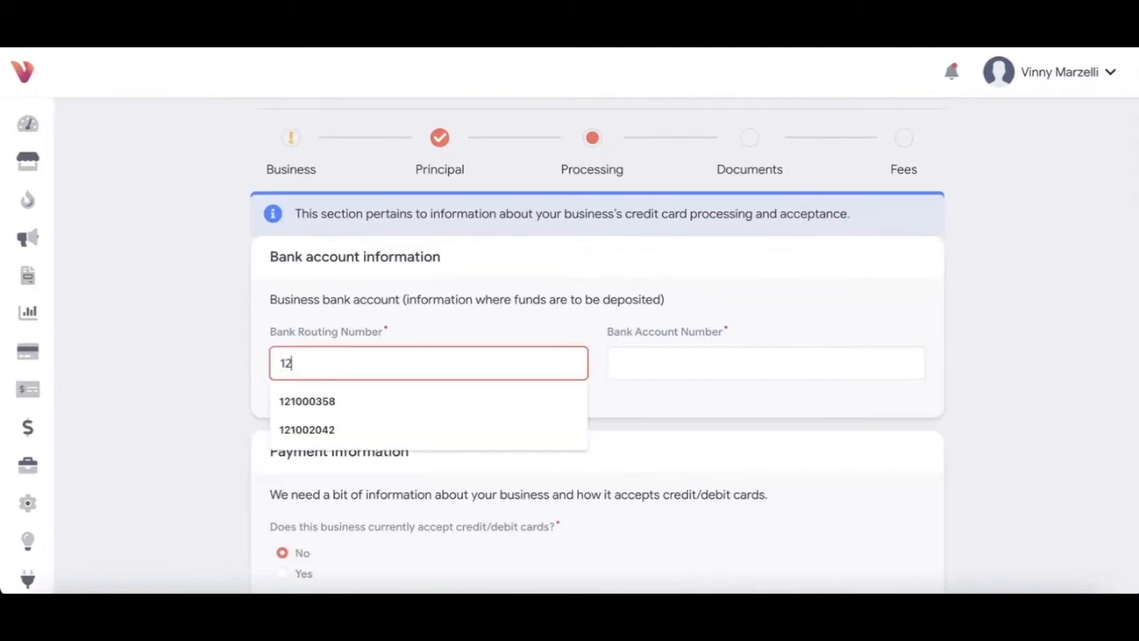
text(345678)
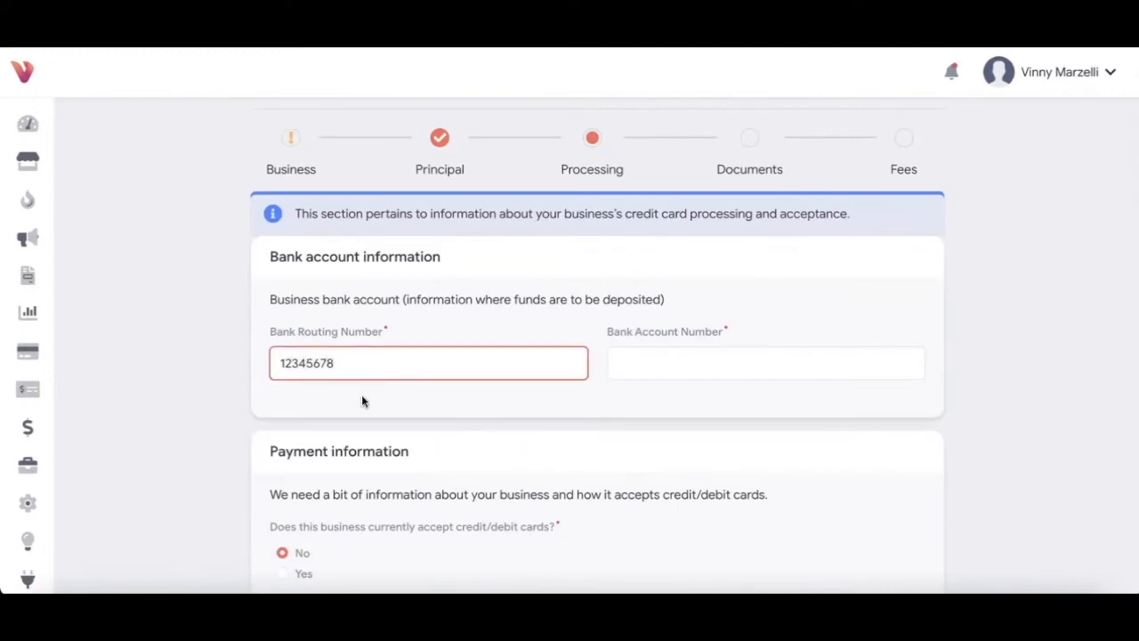
click(361, 401)
text(12345678)
click(592, 388)
Step: Enter the bank account number and verify it by re-entry
click(655, 367)
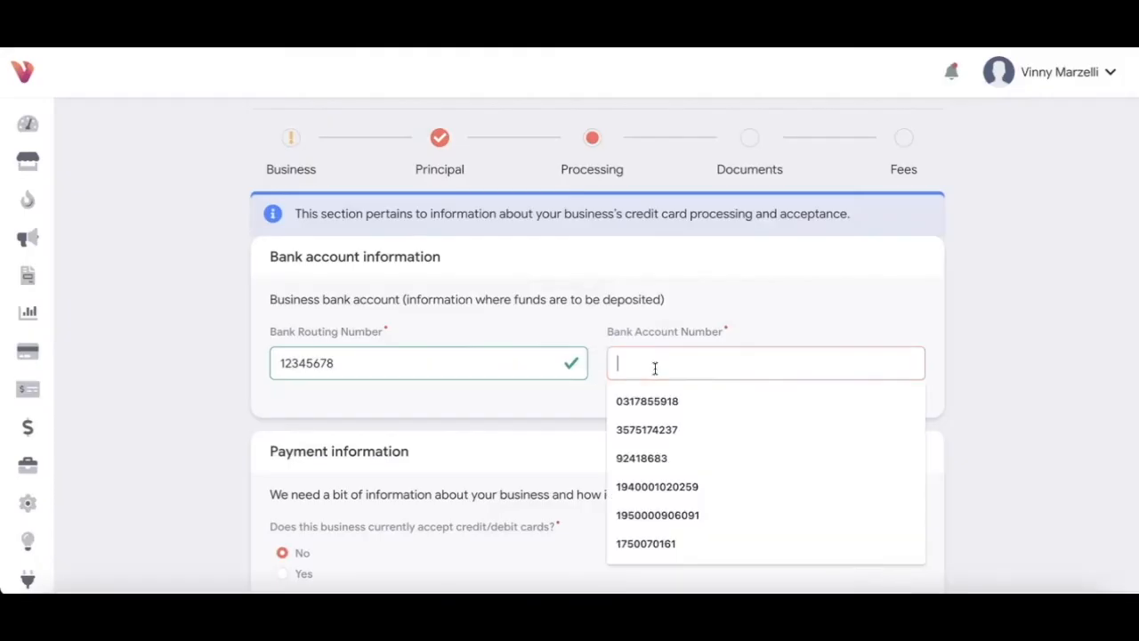
text(987654)
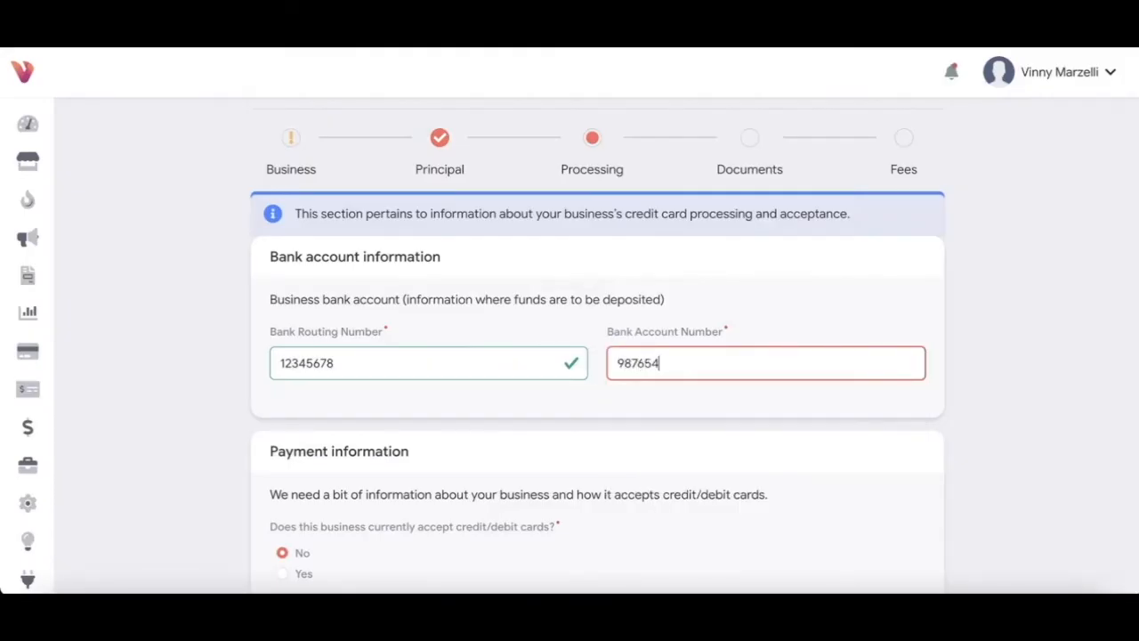
click(730, 401)
text(987654)
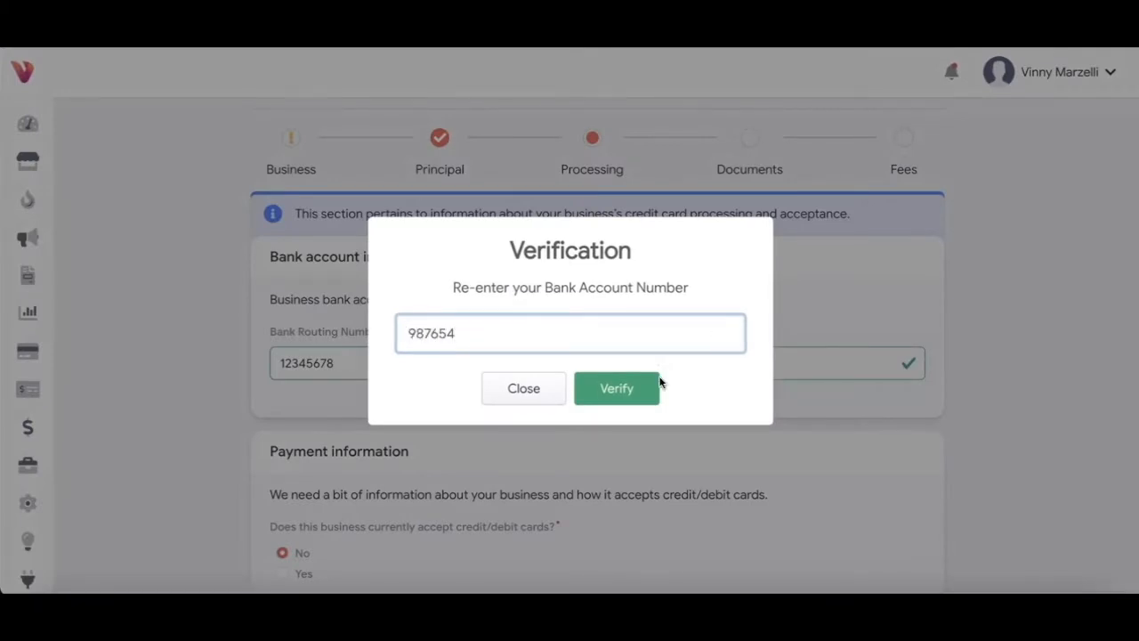
click(655, 385)
scroll(513, 461, down, 3)
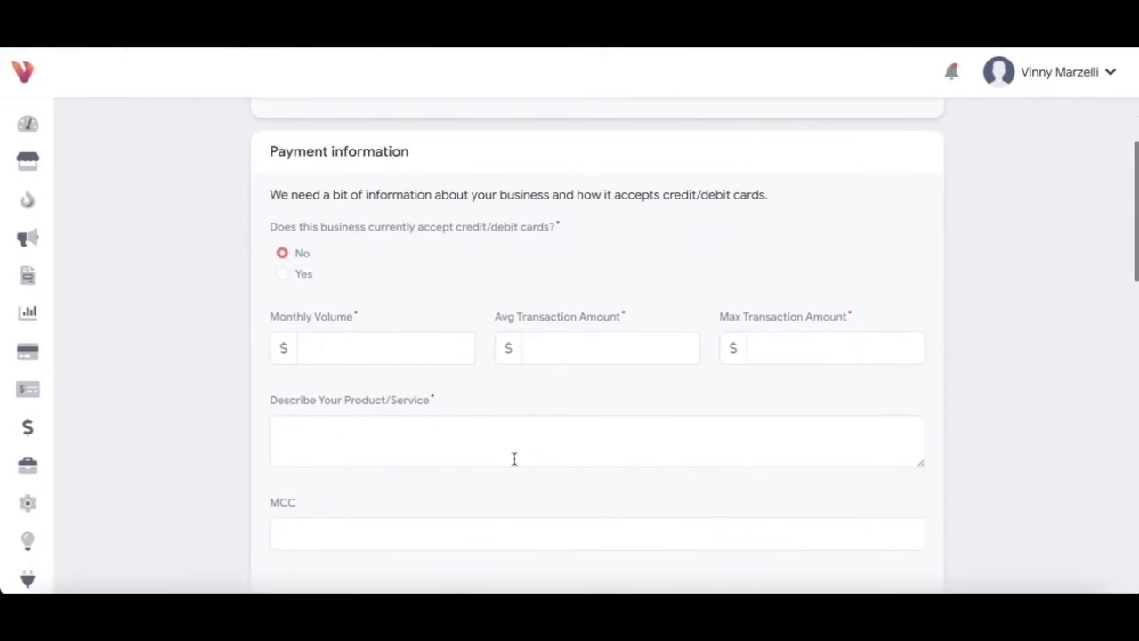
Step: Set monthly volume 40000, average transaction 15 and maximum transaction 5000
scroll(514, 458, down, 1)
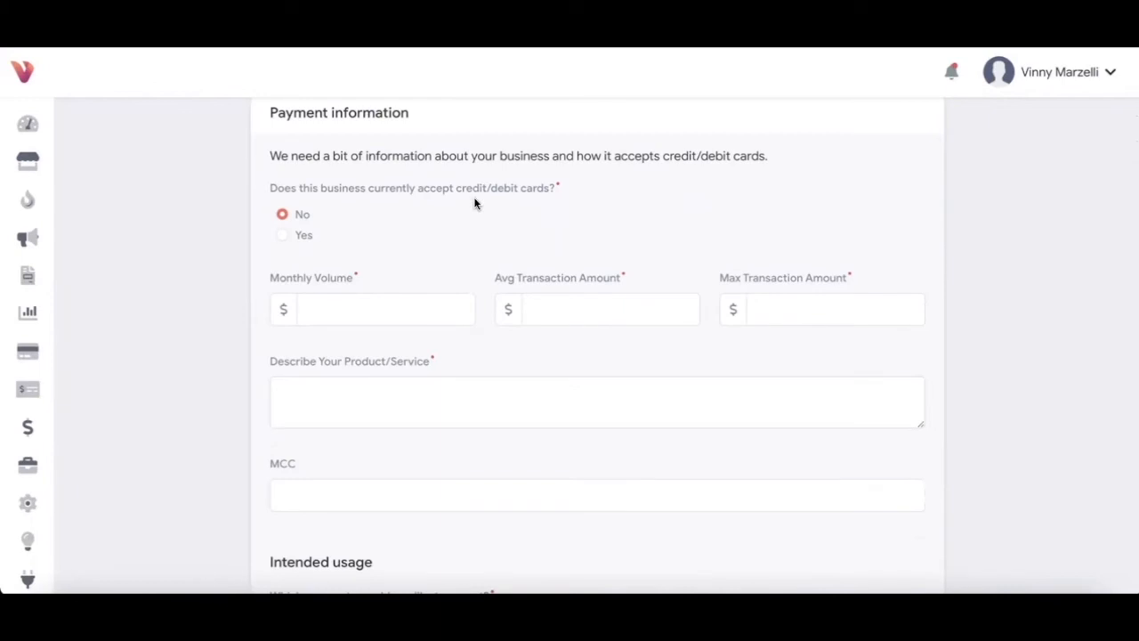
click(324, 306)
text(40000)
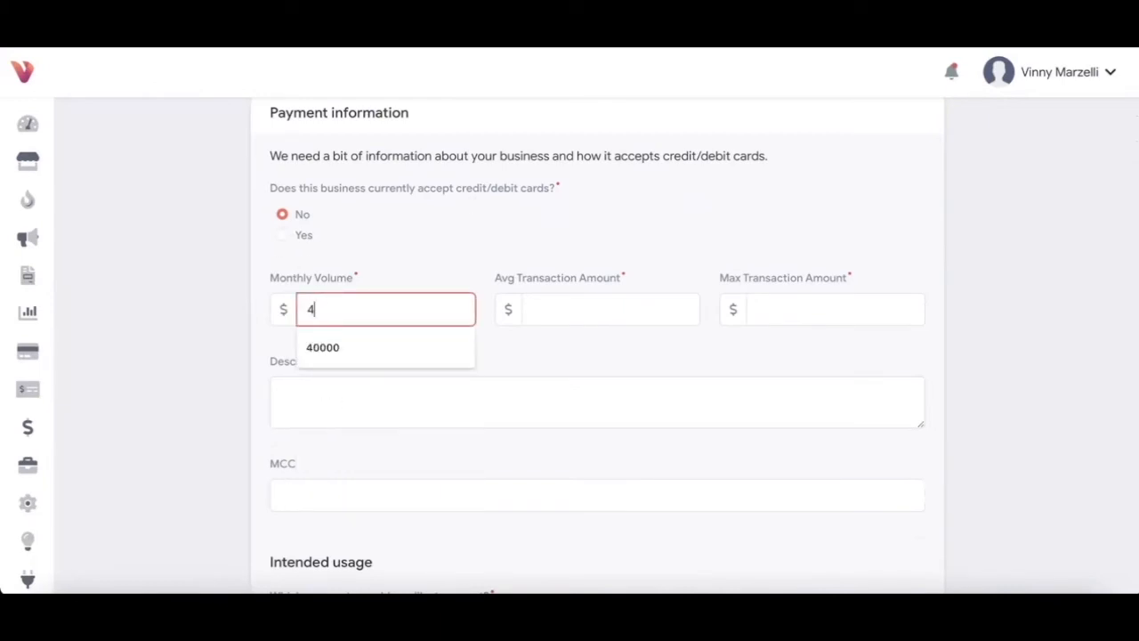
click(550, 308)
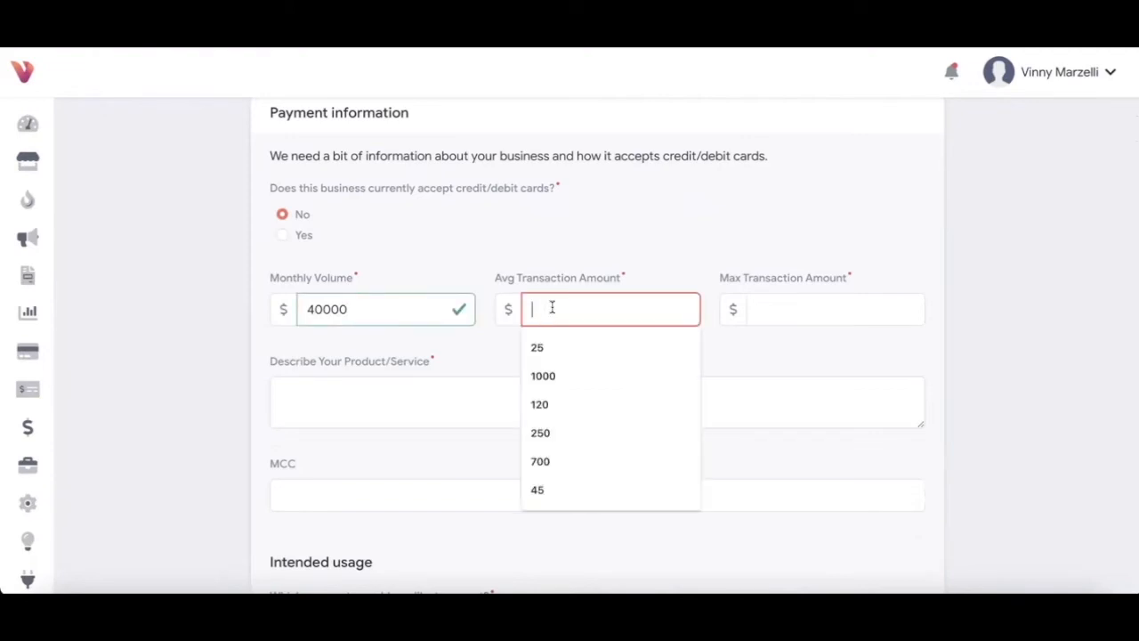
text(15)
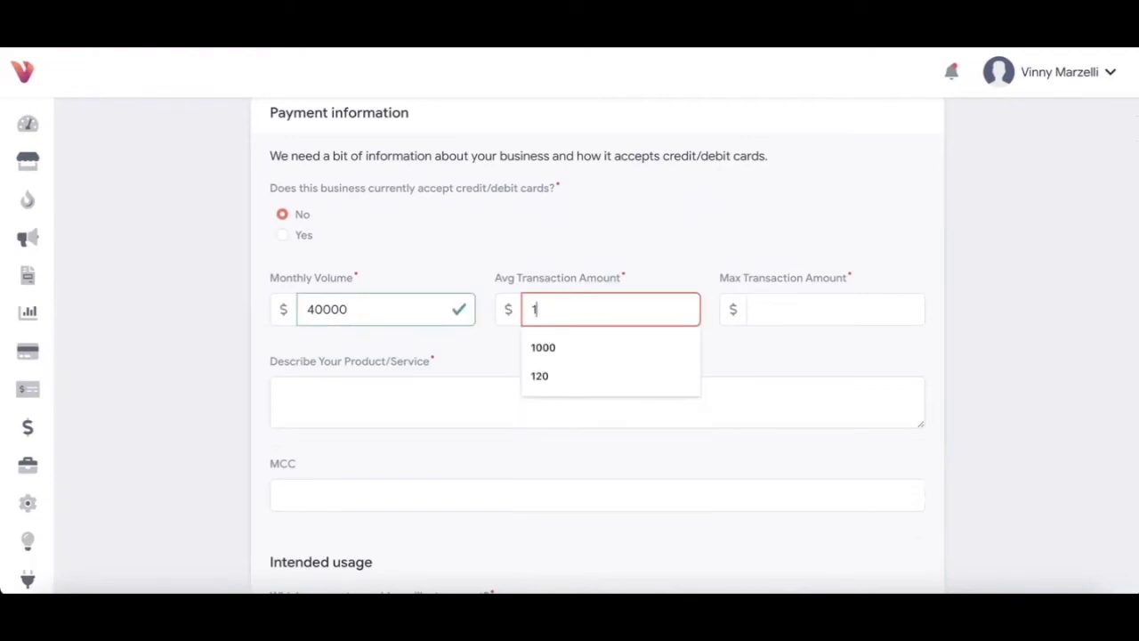
click(806, 317)
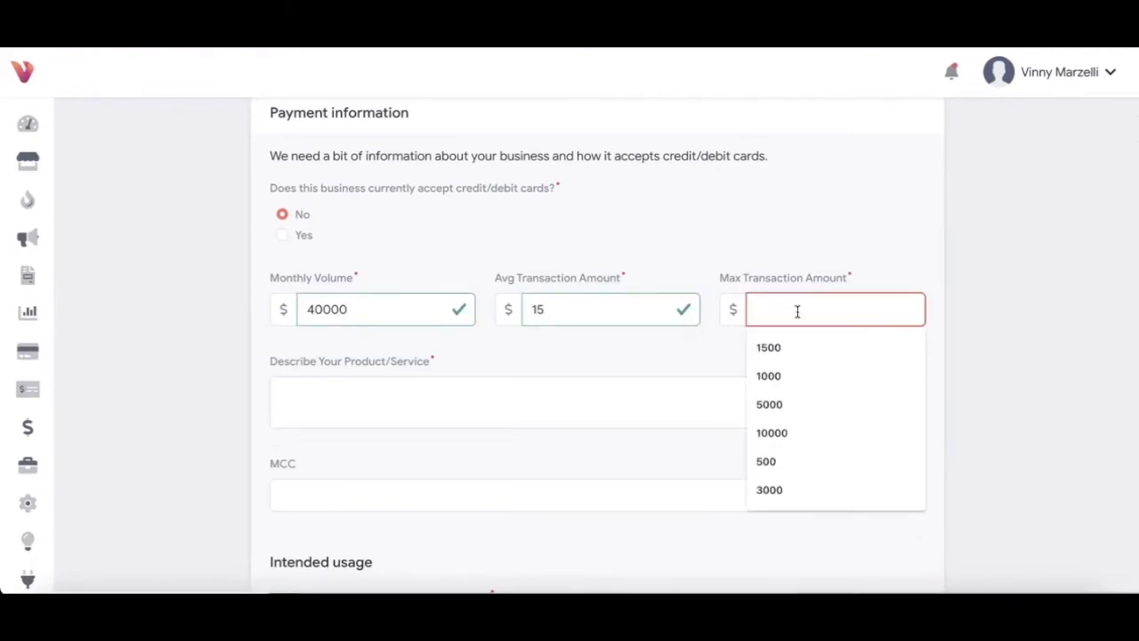
click(778, 404)
Step: Describe the product as Cafe and accept Visa, Mastercard, Discover and Amex
click(630, 396)
text(Cafe)
scroll(428, 452, down, 3)
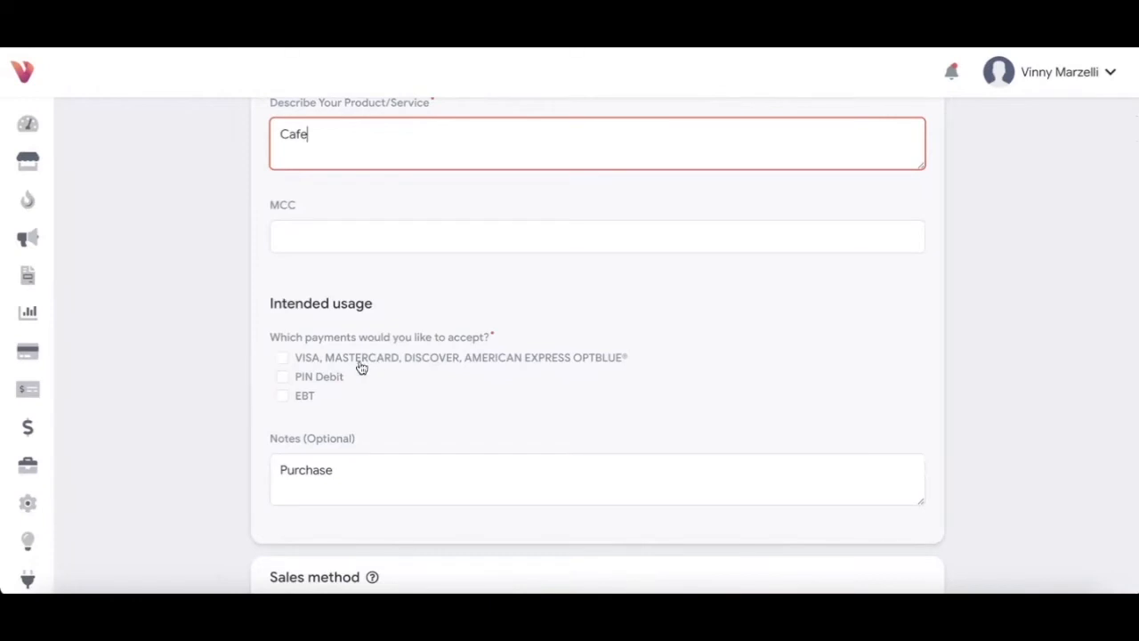
click(283, 362)
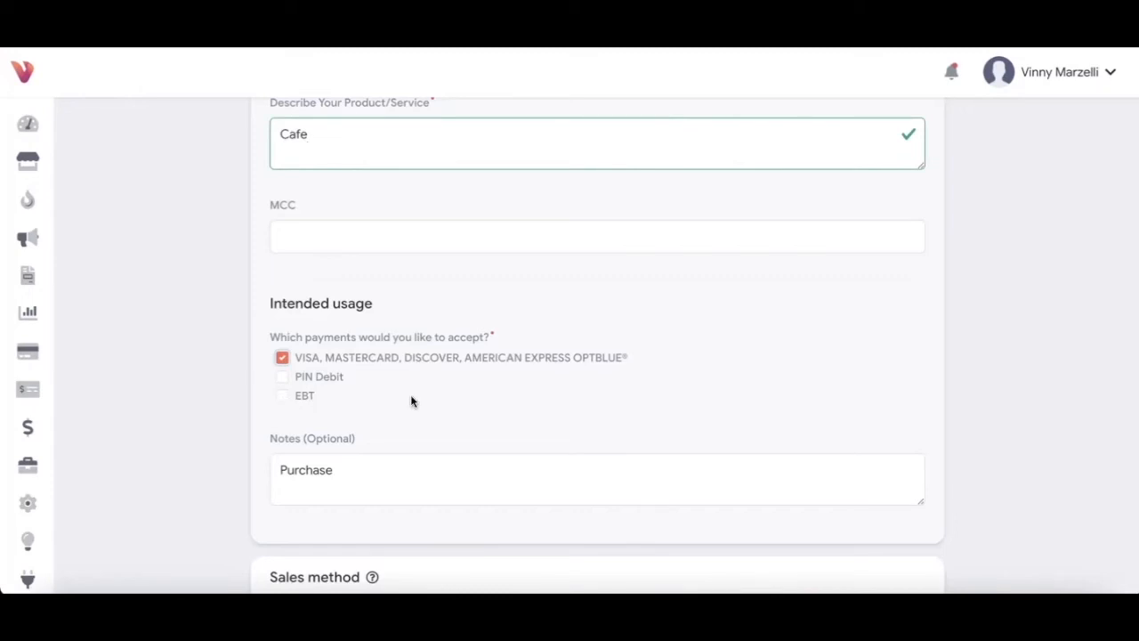
Step: Drag the sales method slider to 94% in-person, 6% mail/phone, 0% internet
scroll(412, 400, down, 3)
scroll(411, 395, down, 2)
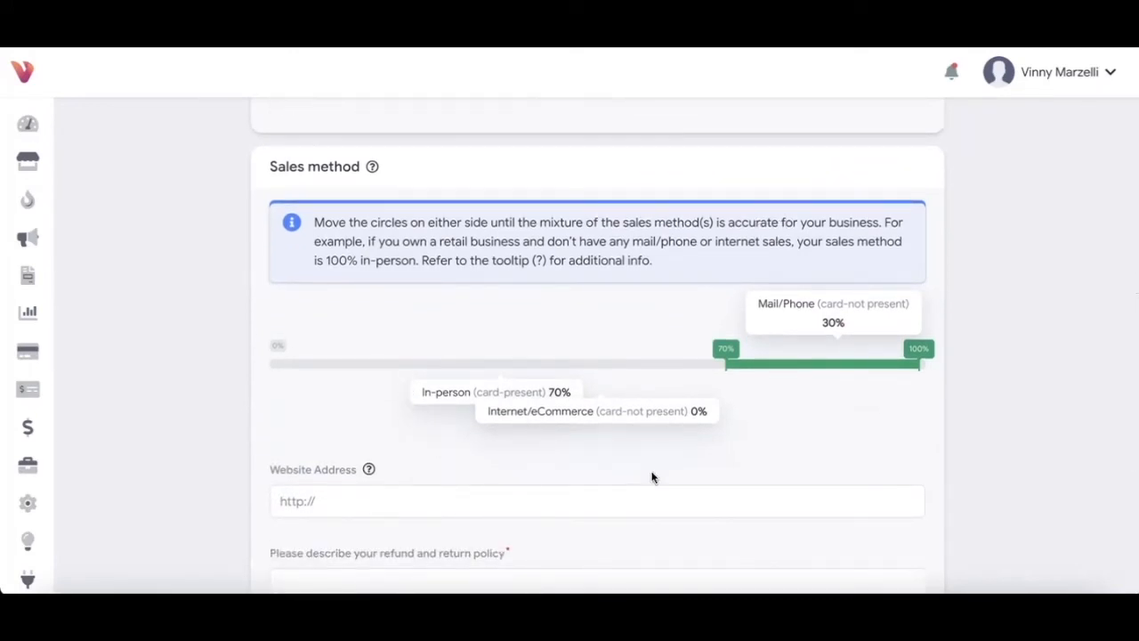
drag(726, 349, 882, 354)
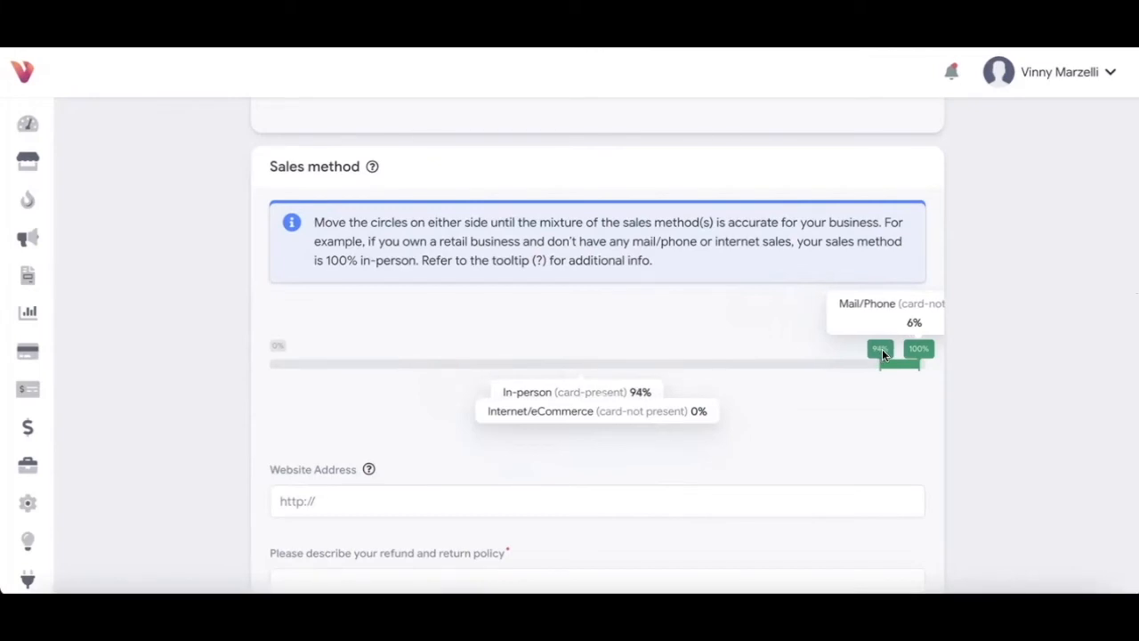
scroll(650, 456, down, 5)
Step: Enter a 30 Days refund policy and list 'Pax a920 Vivid Terminal / Vivid POS' equipment
click(462, 346)
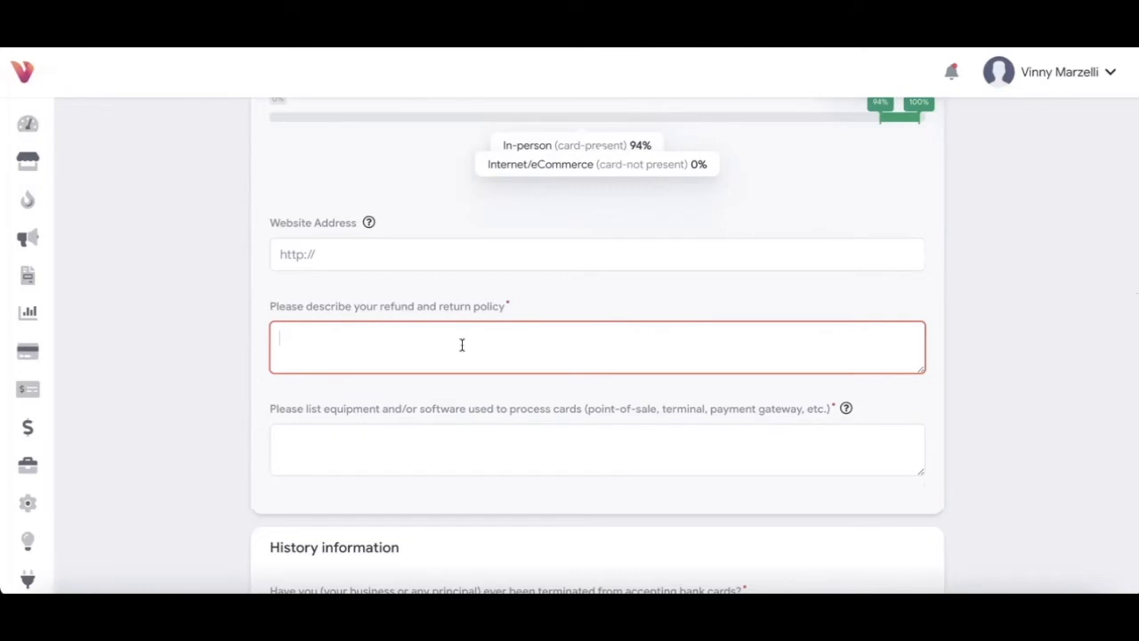
text(30 Days)
click(440, 453)
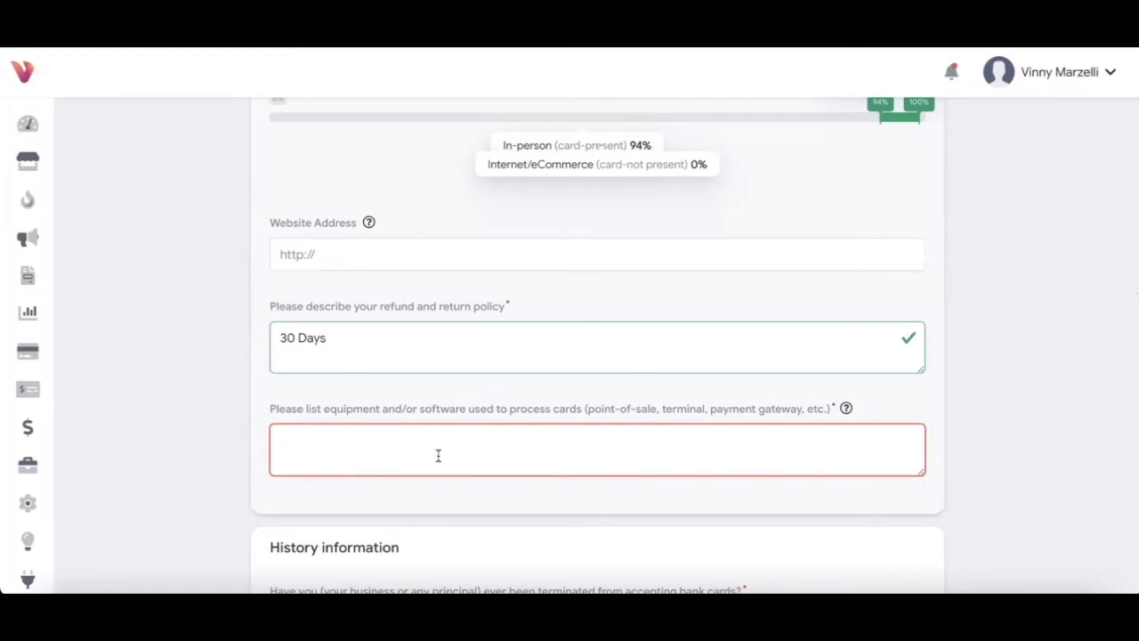
text(Pax a920 Vivid Terminal)
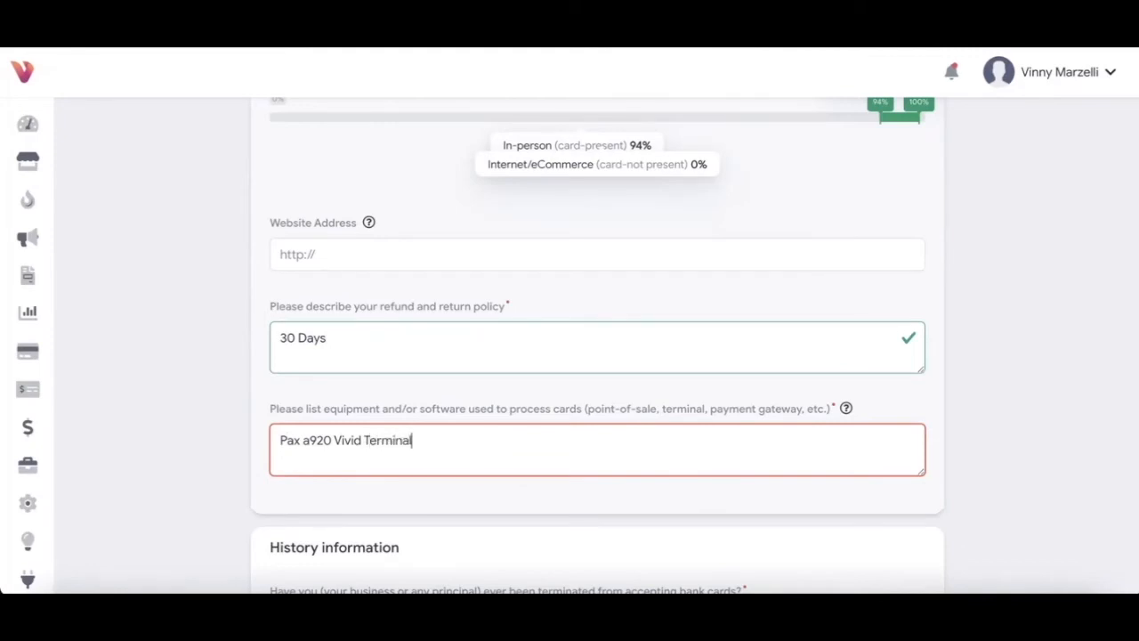
text( / Vivid POS)
Step: Answer No to prior termination and advance to the Documents step
scroll(442, 487, down, 2)
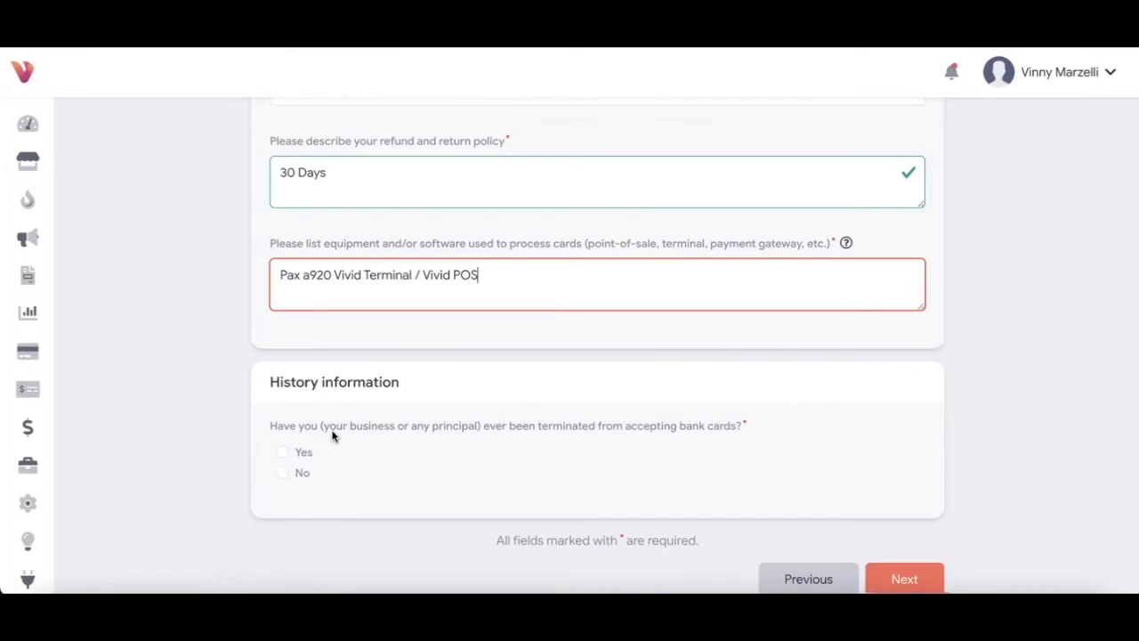
click(283, 473)
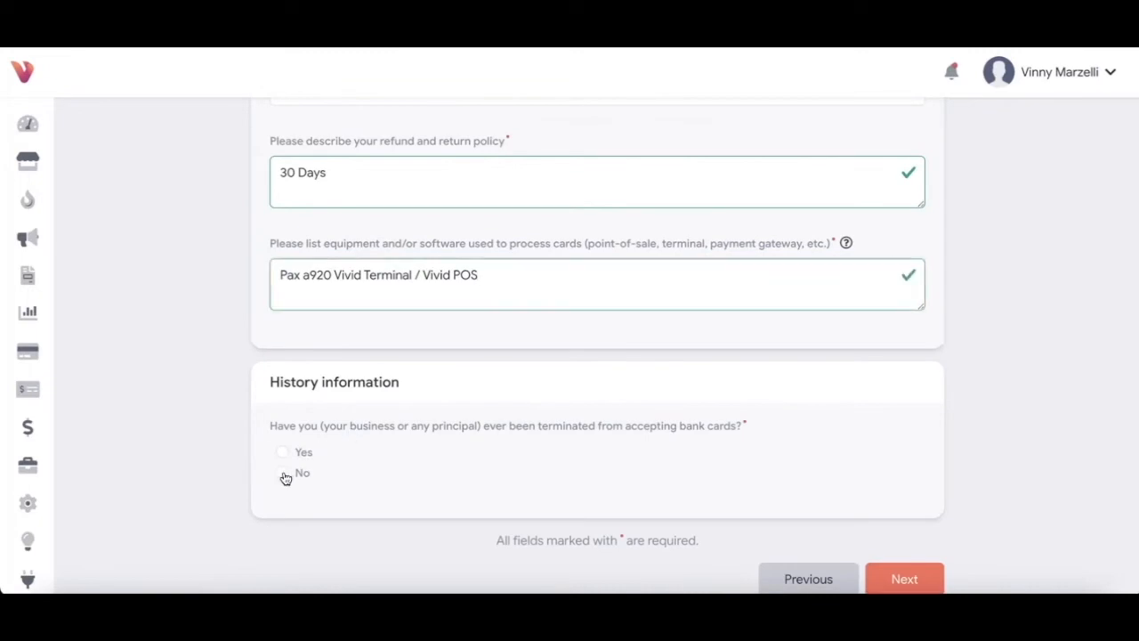
click(899, 578)
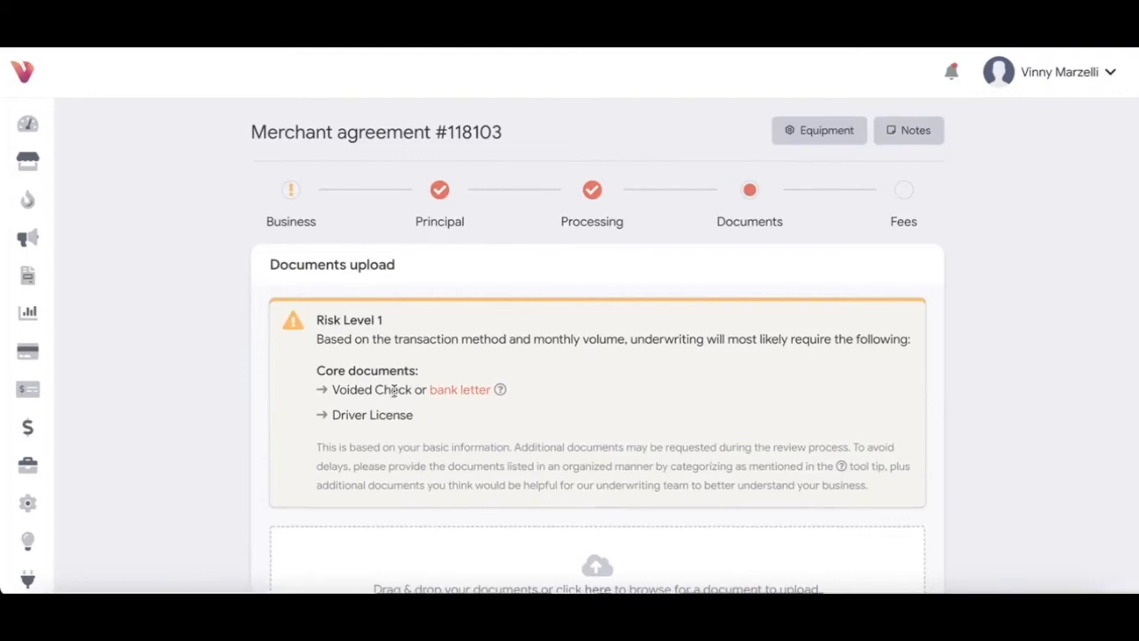
Step: Upload the driver's license screenshot and label it as Driver's License
scroll(393, 419, down, 2)
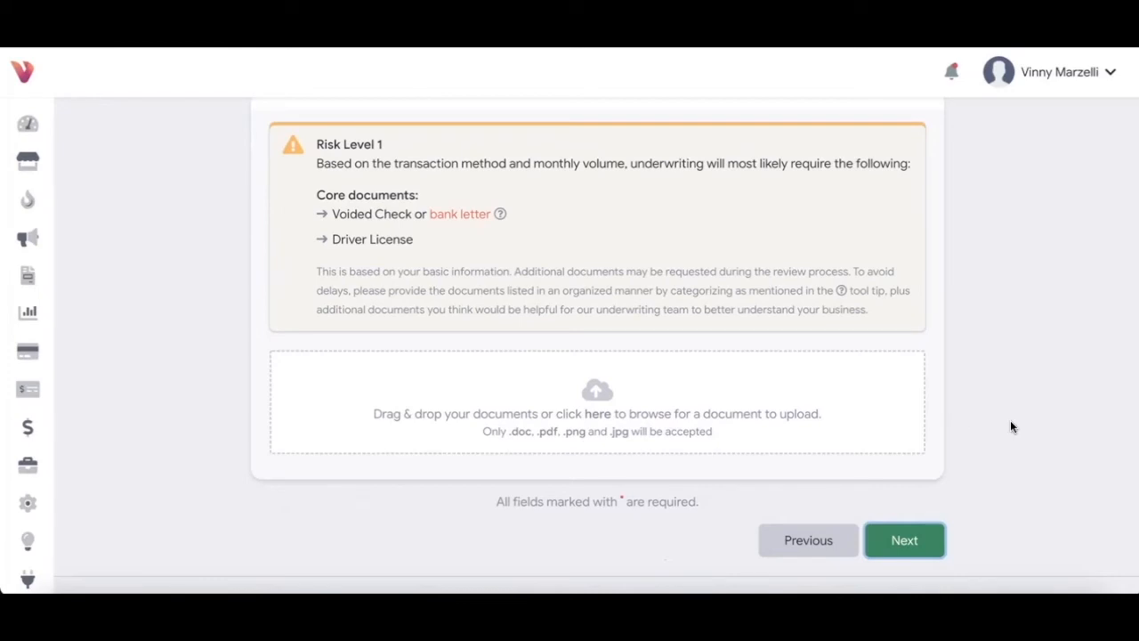
click(600, 397)
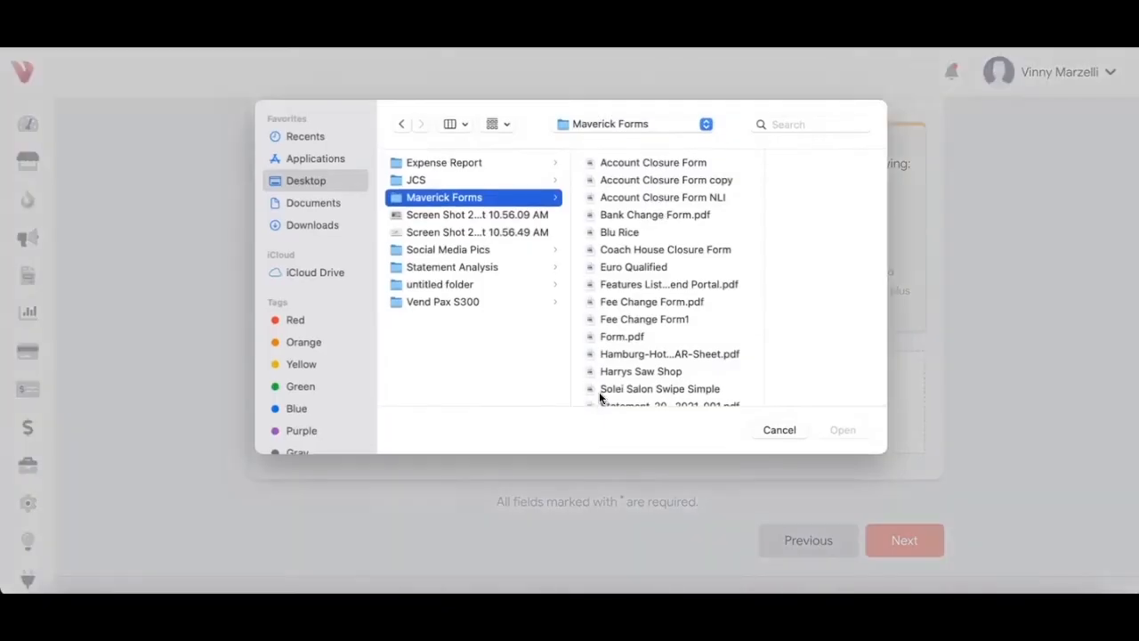
click(434, 215)
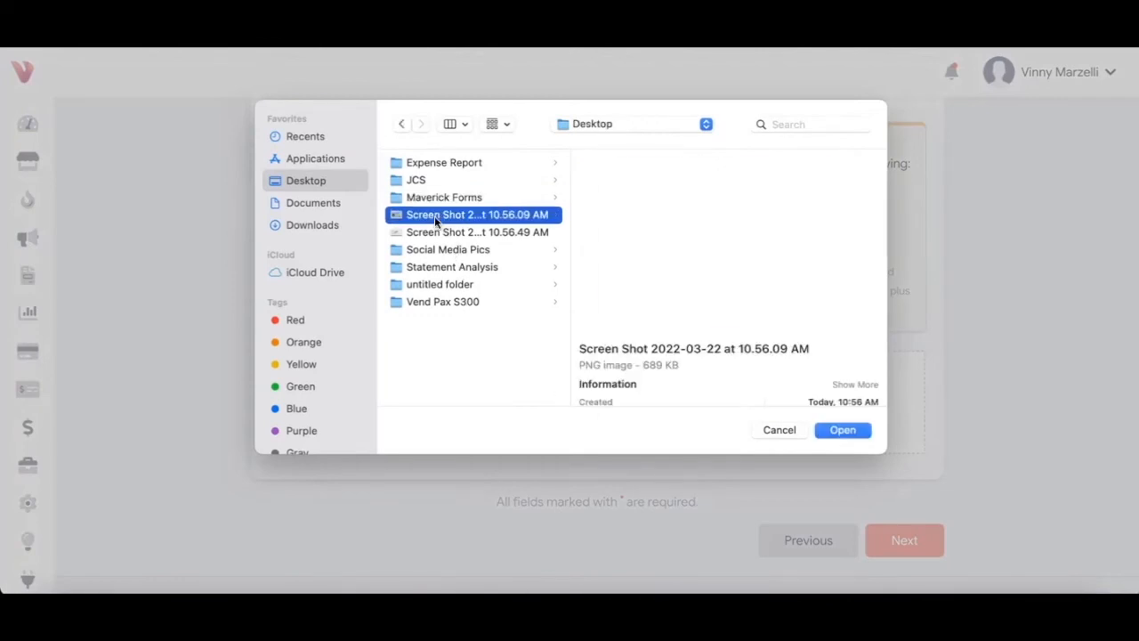
click(841, 430)
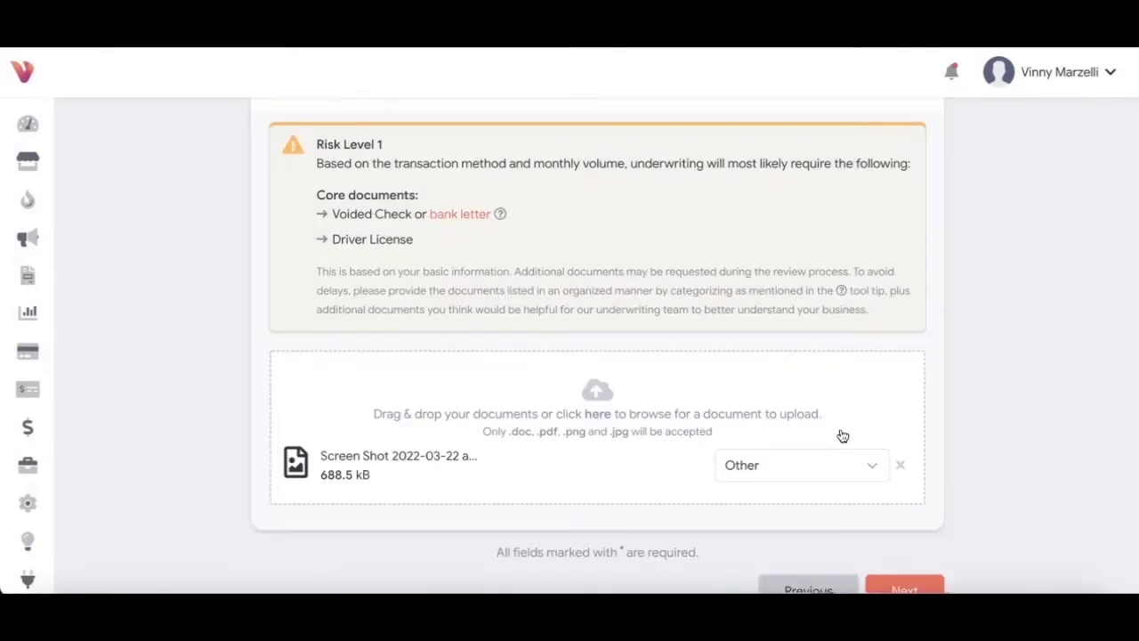
click(805, 465)
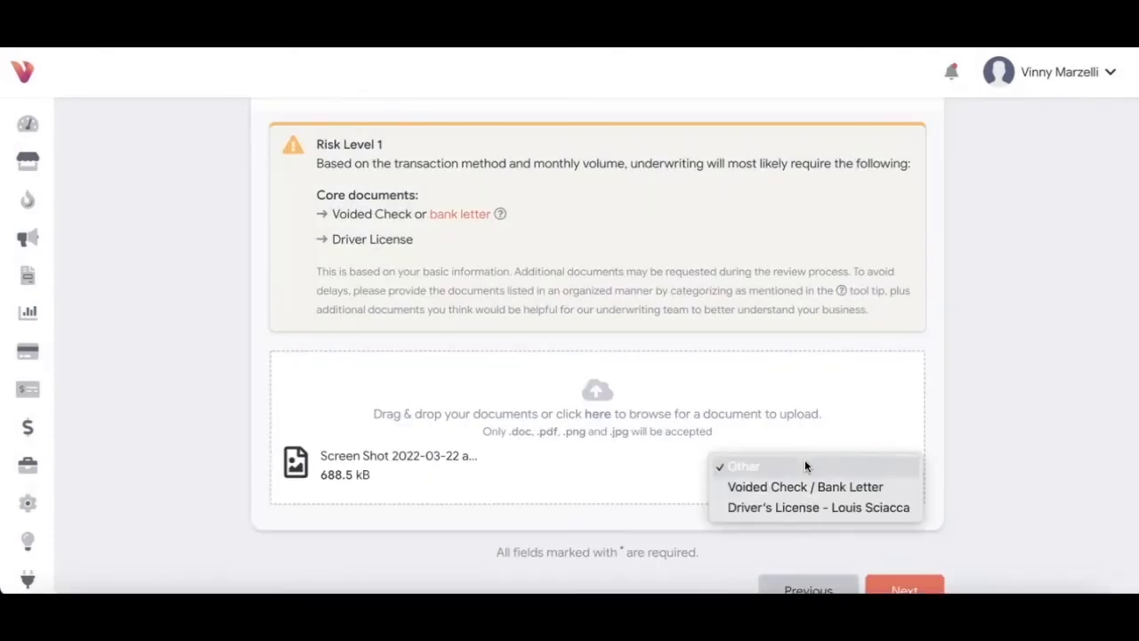
click(785, 506)
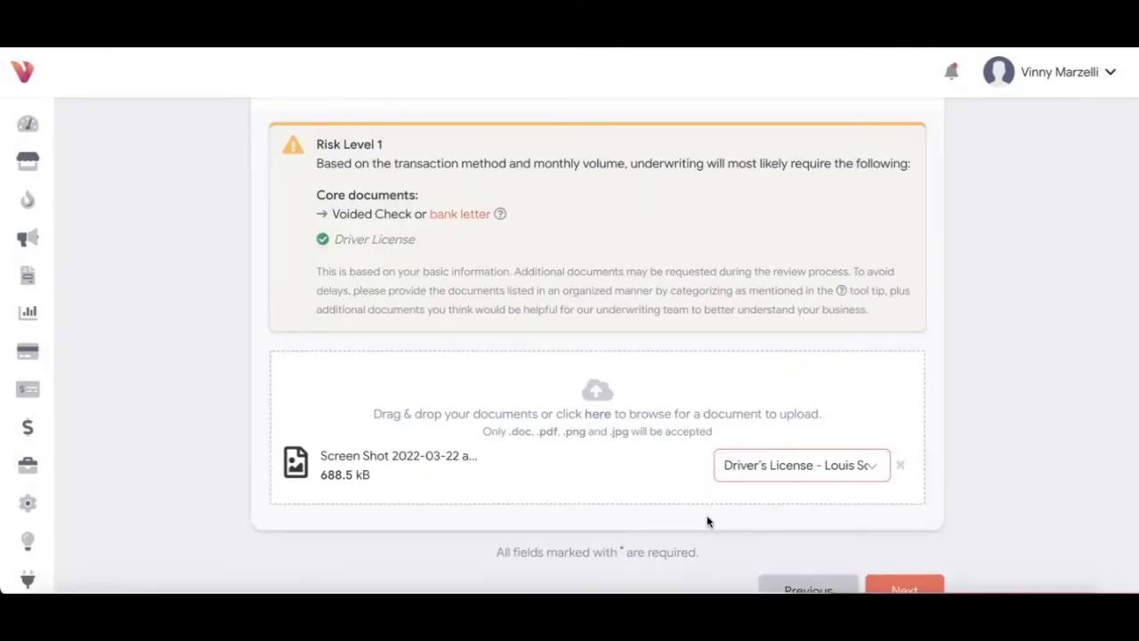
Step: Upload the voided check screenshot as Voided Check / Bank Letter and continue
click(601, 395)
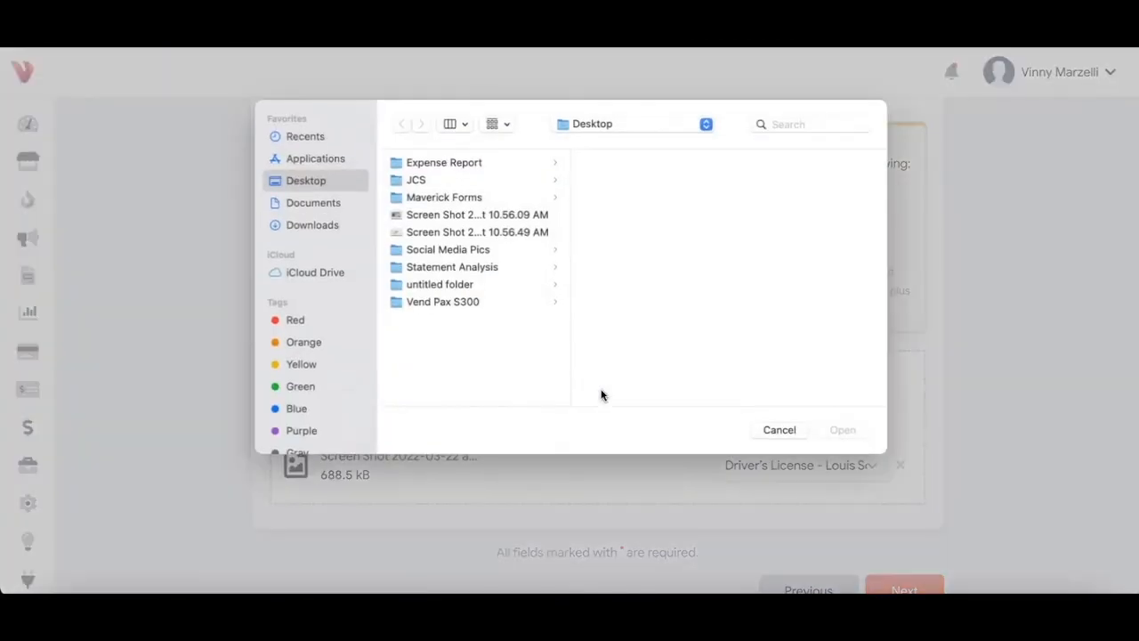
click(447, 232)
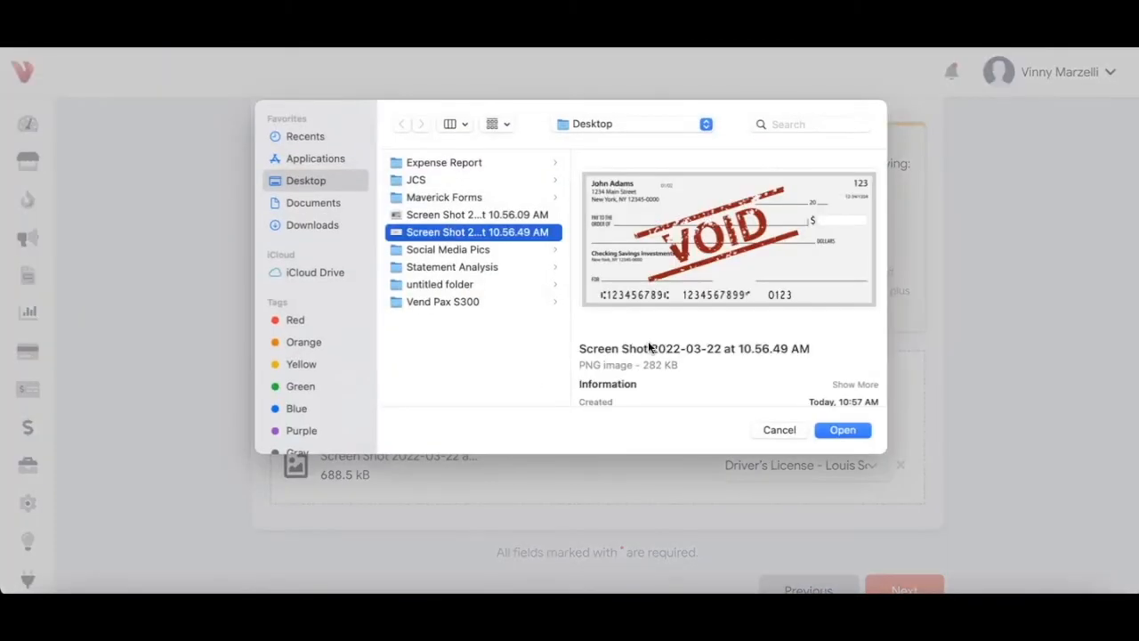
click(841, 430)
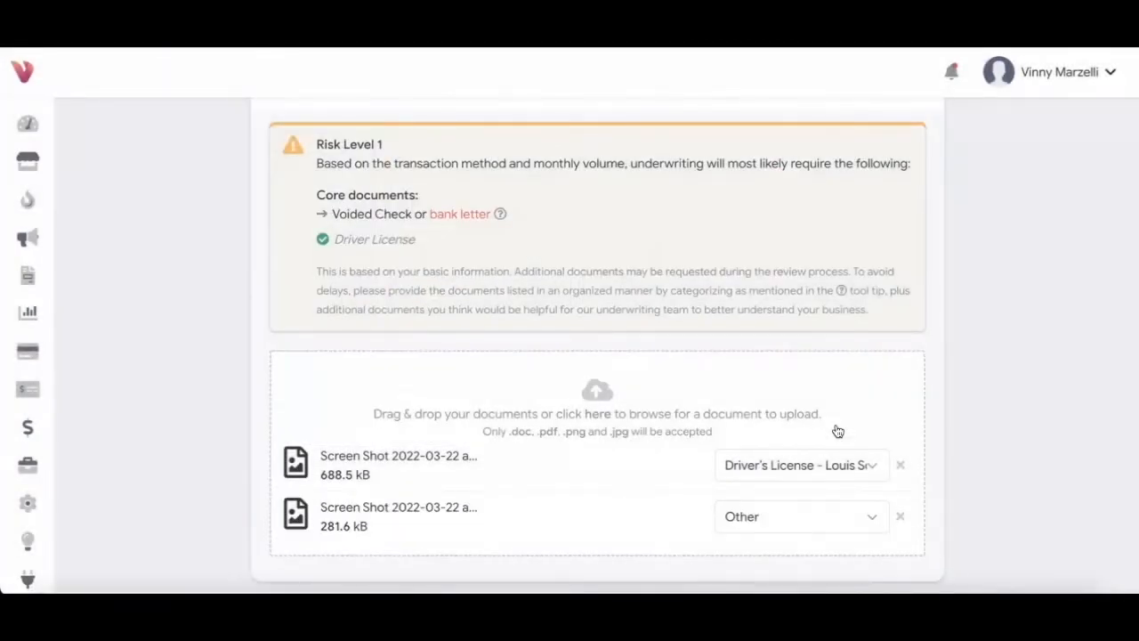
click(785, 514)
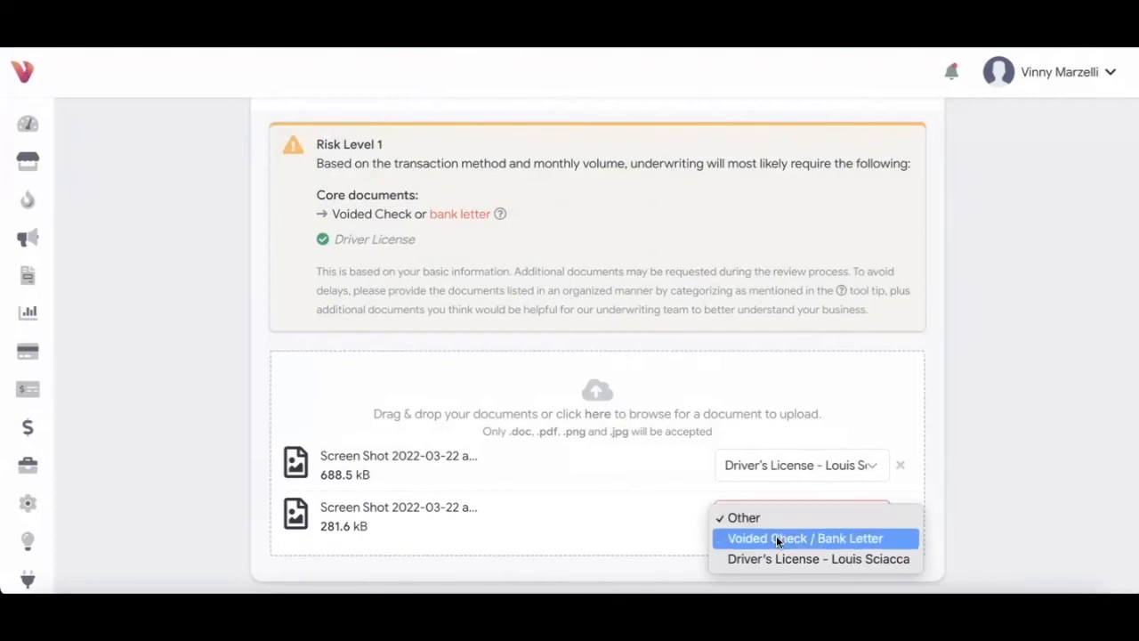
click(776, 538)
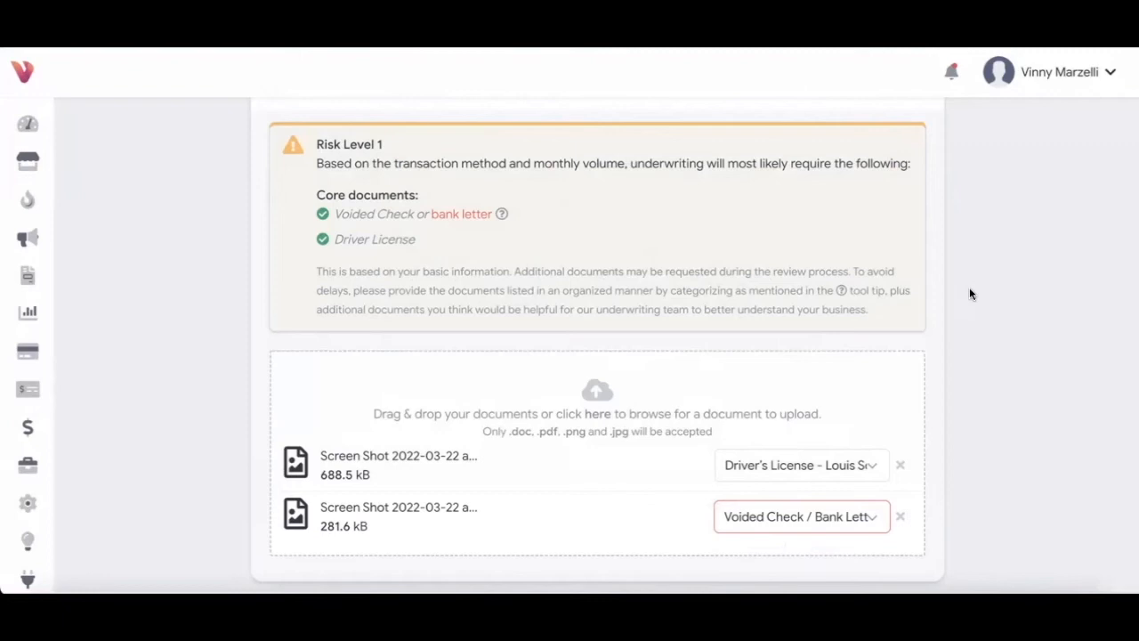
scroll(970, 287, down, 3)
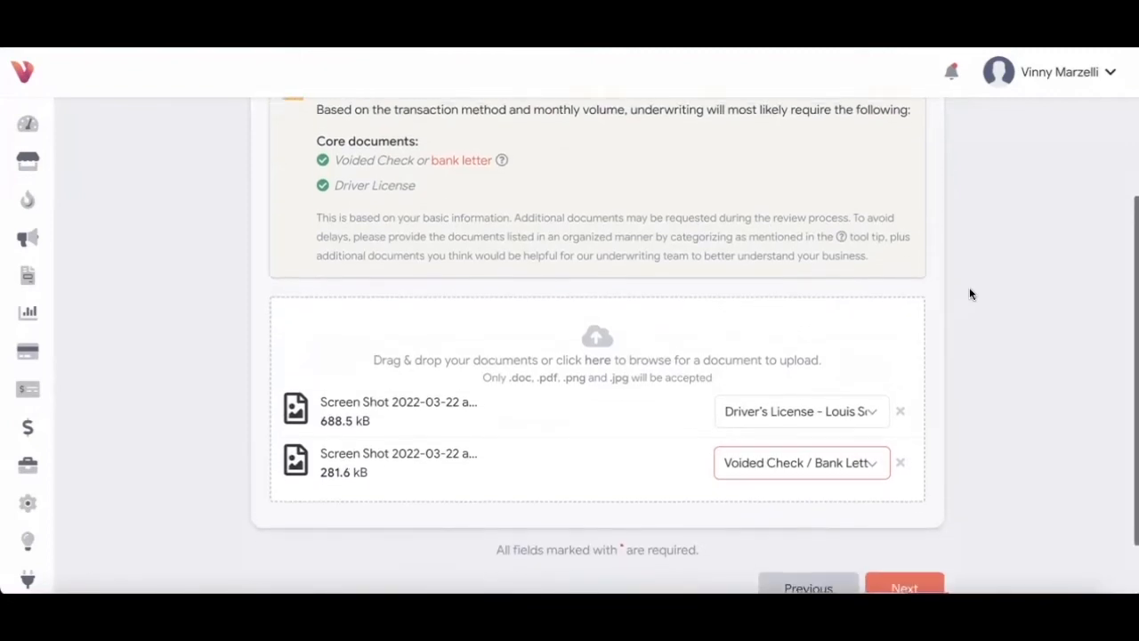
scroll(969, 286, up, 2)
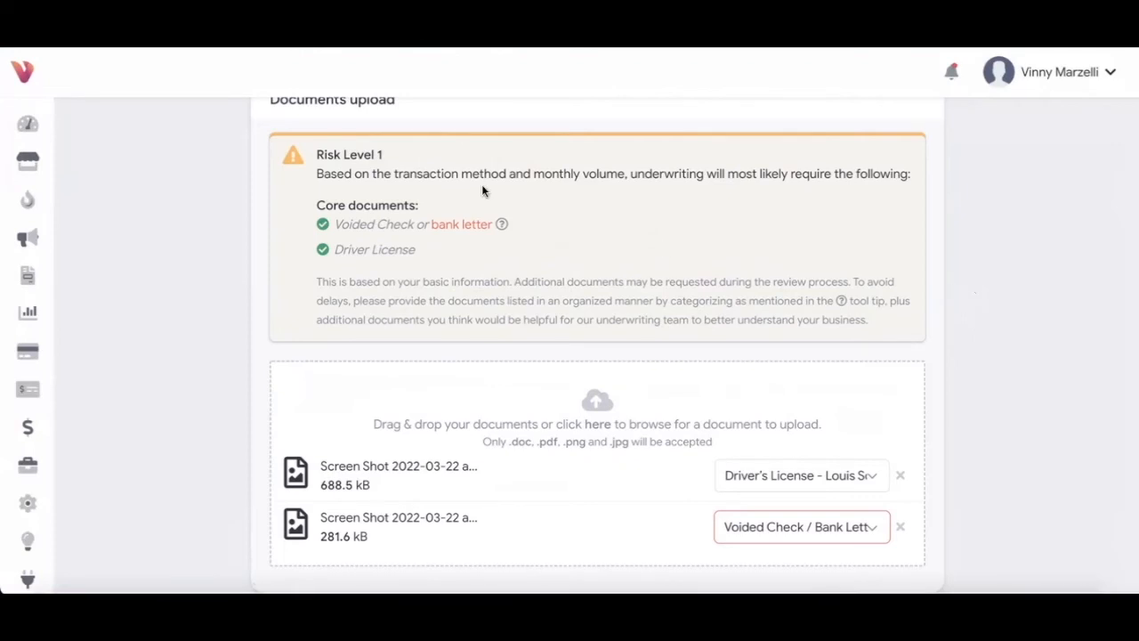
scroll(482, 184, up, 1)
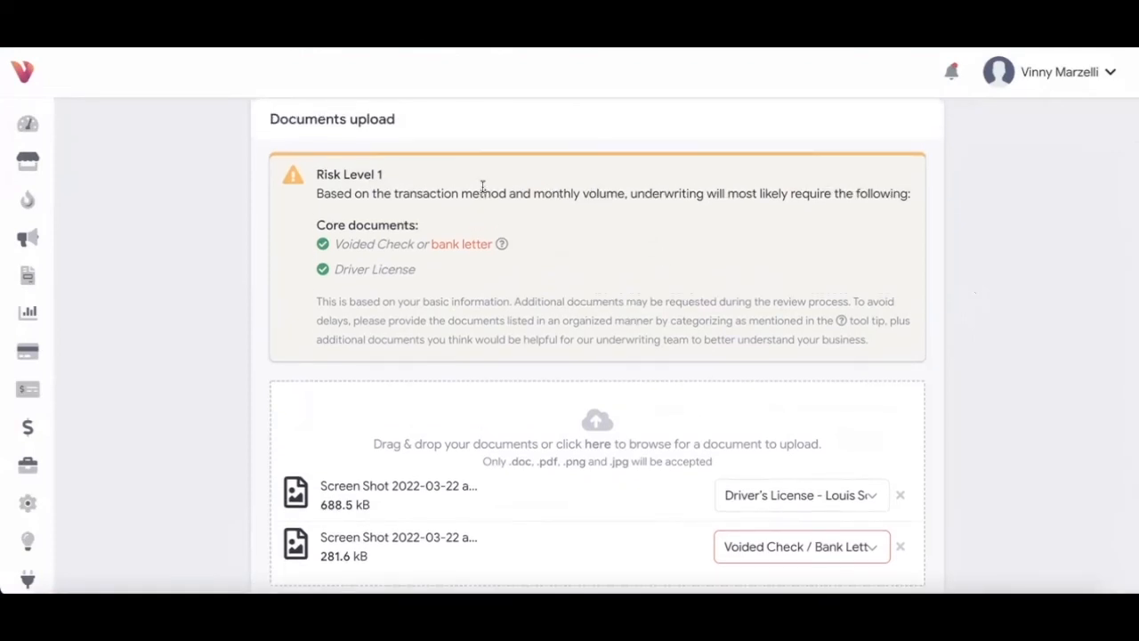
scroll(603, 263, down, 3)
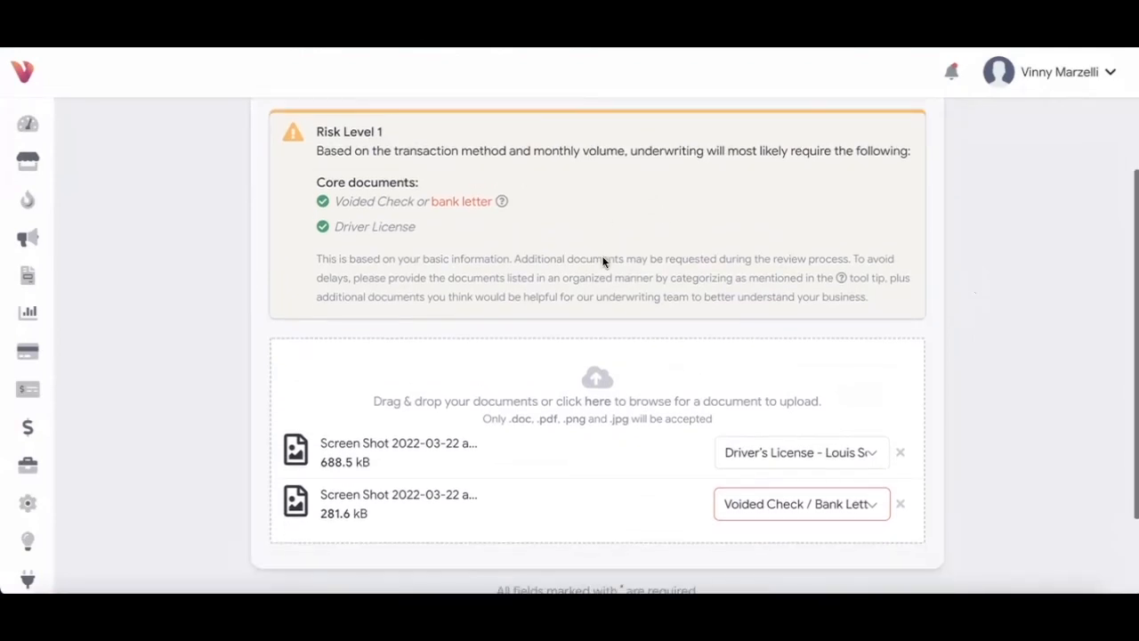
click(917, 512)
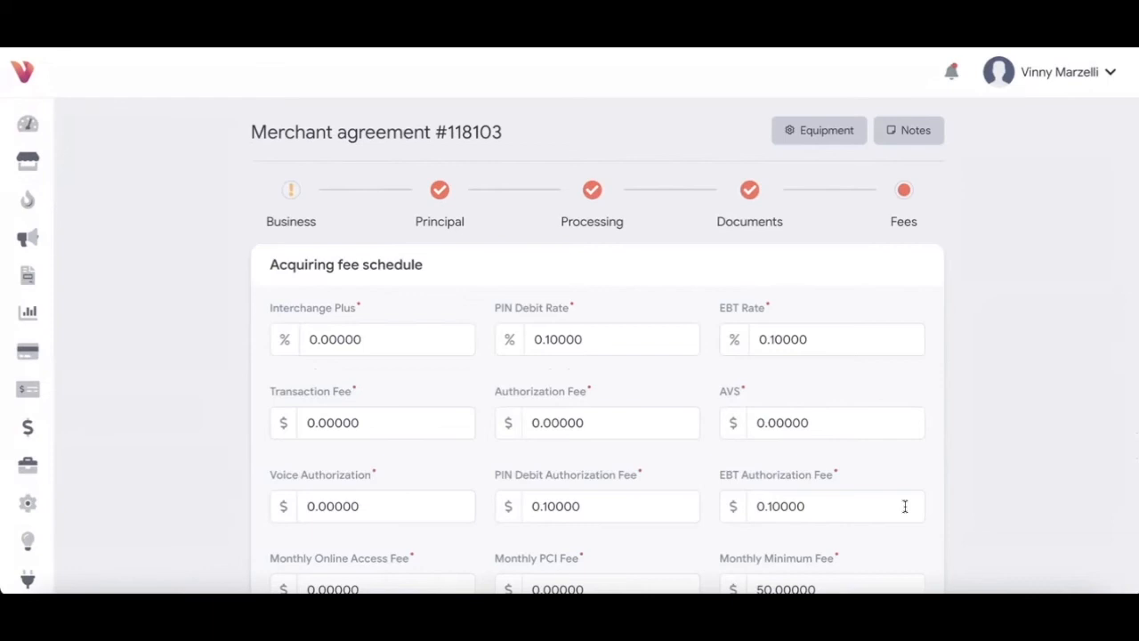
Step: Change the Monthly Fee from 30.00000 to 10.00000 and save the fee schedule
scroll(905, 506, down, 1)
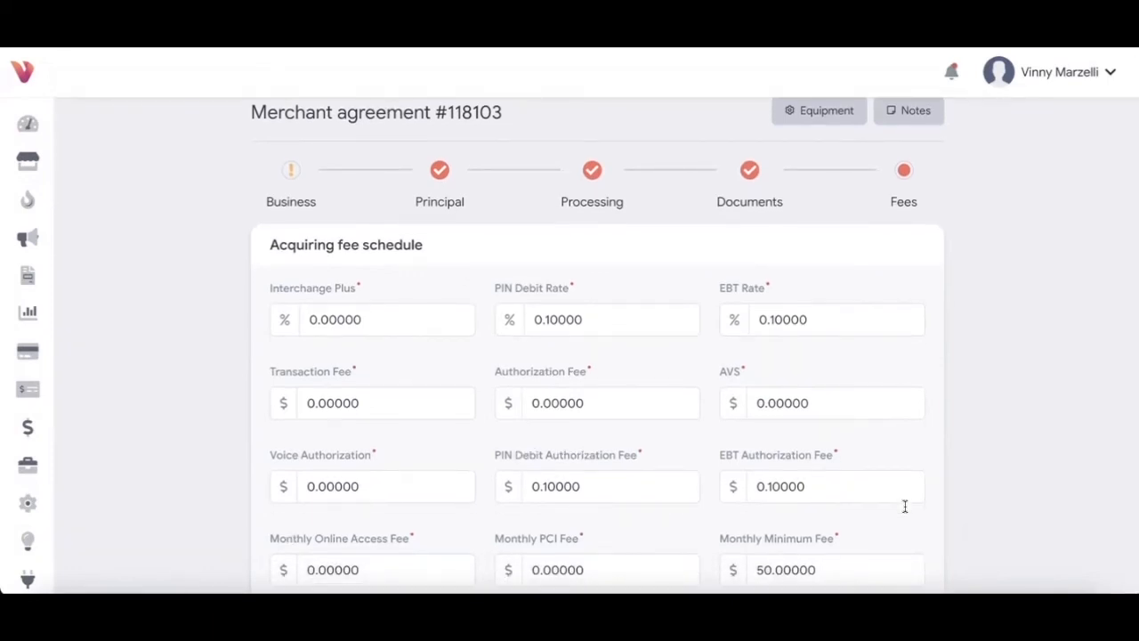
scroll(906, 505, down, 1)
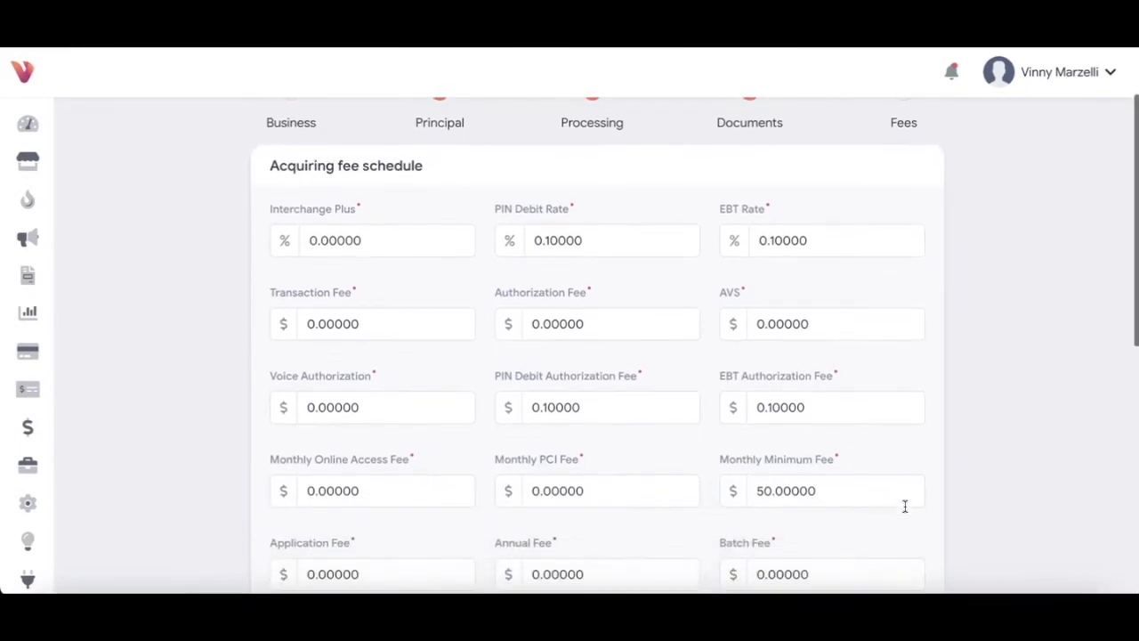
scroll(905, 505, down, 3)
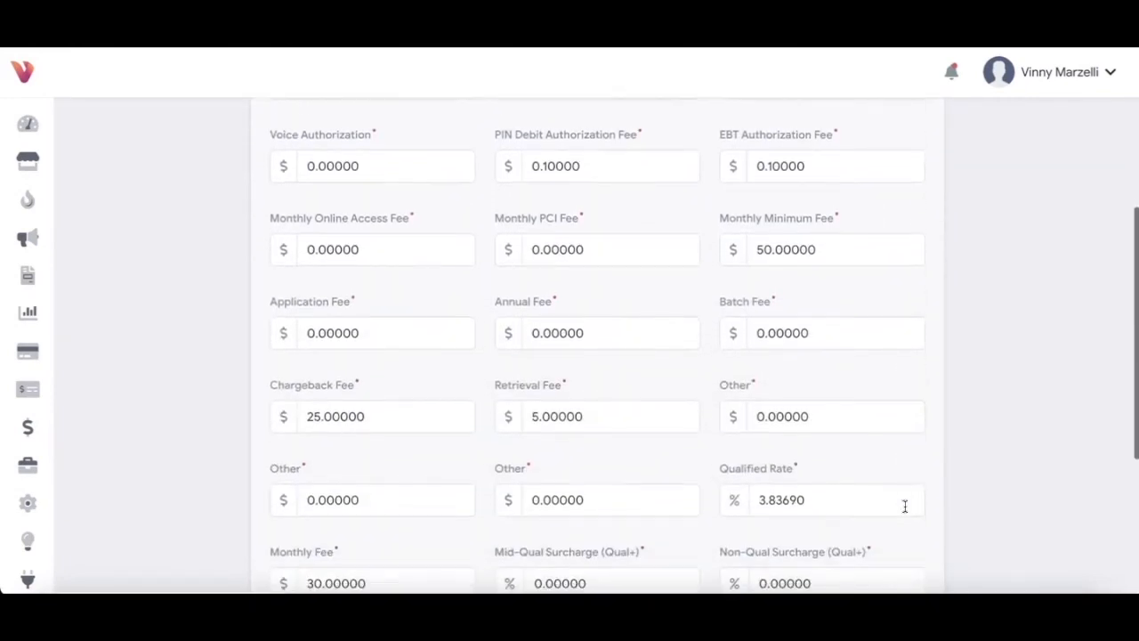
scroll(904, 505, down, 1)
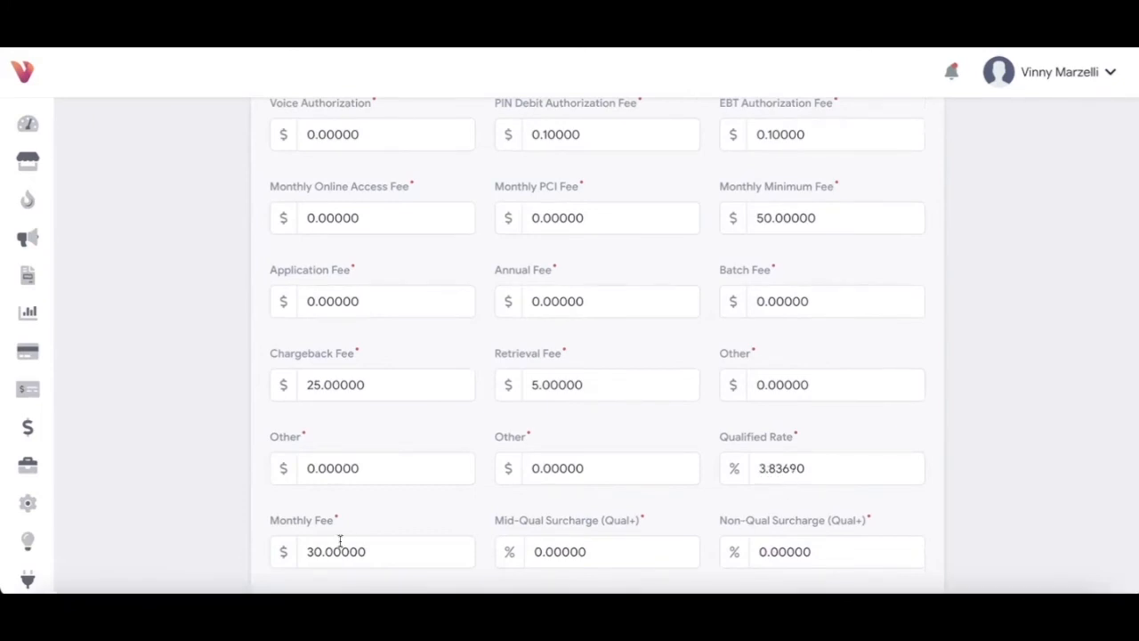
click(314, 552)
key(BackSpace)
text(1)
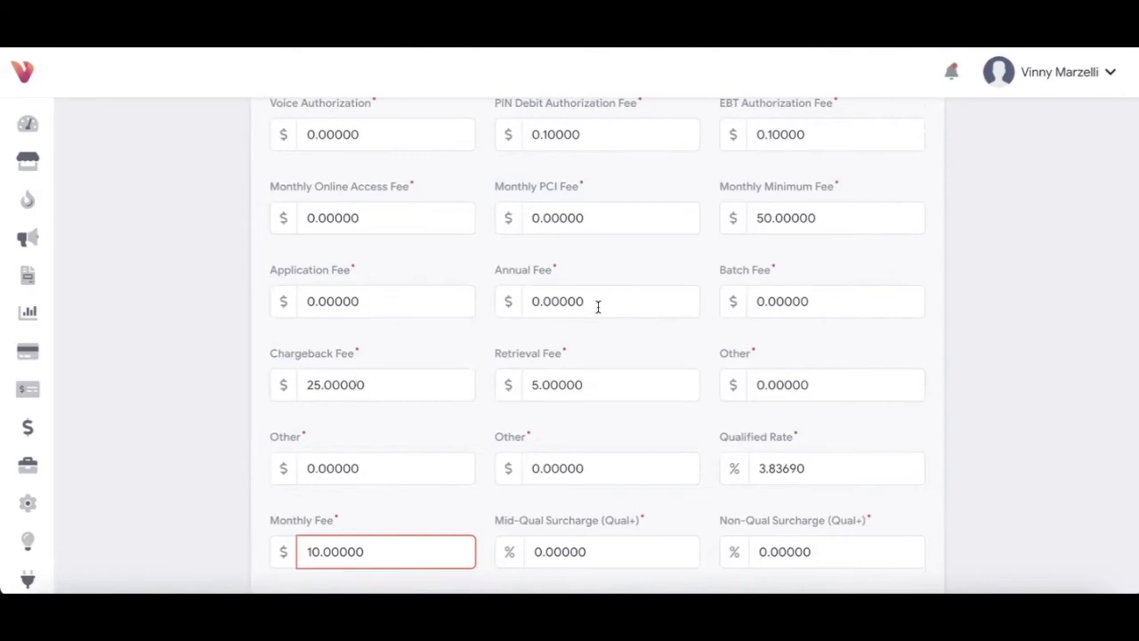
scroll(593, 215, up, 1)
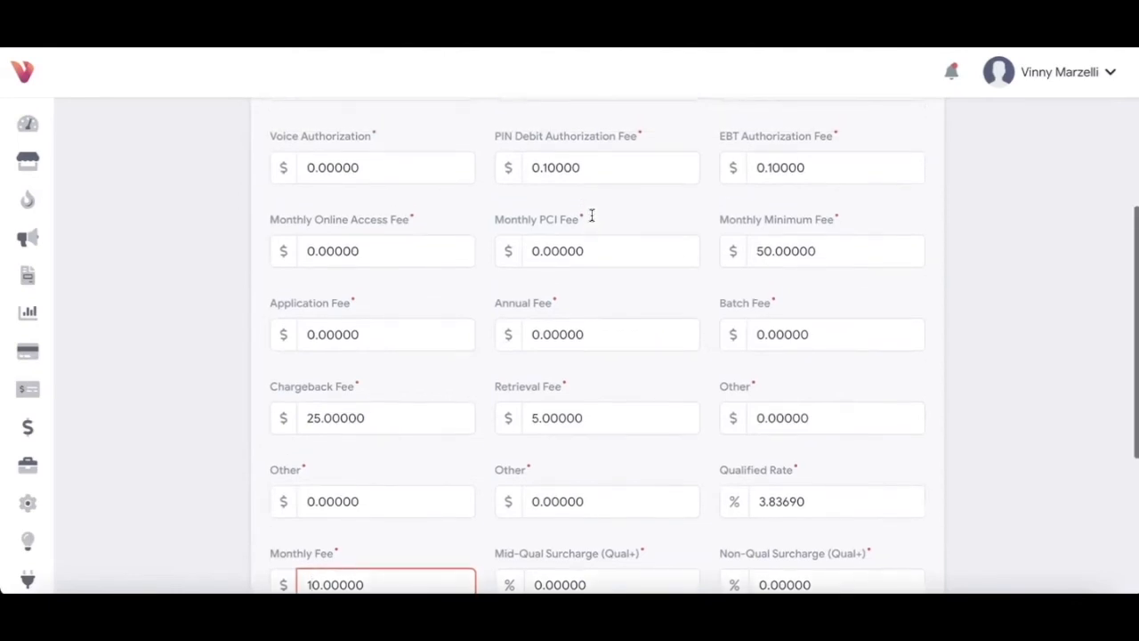
scroll(770, 253, up, 4)
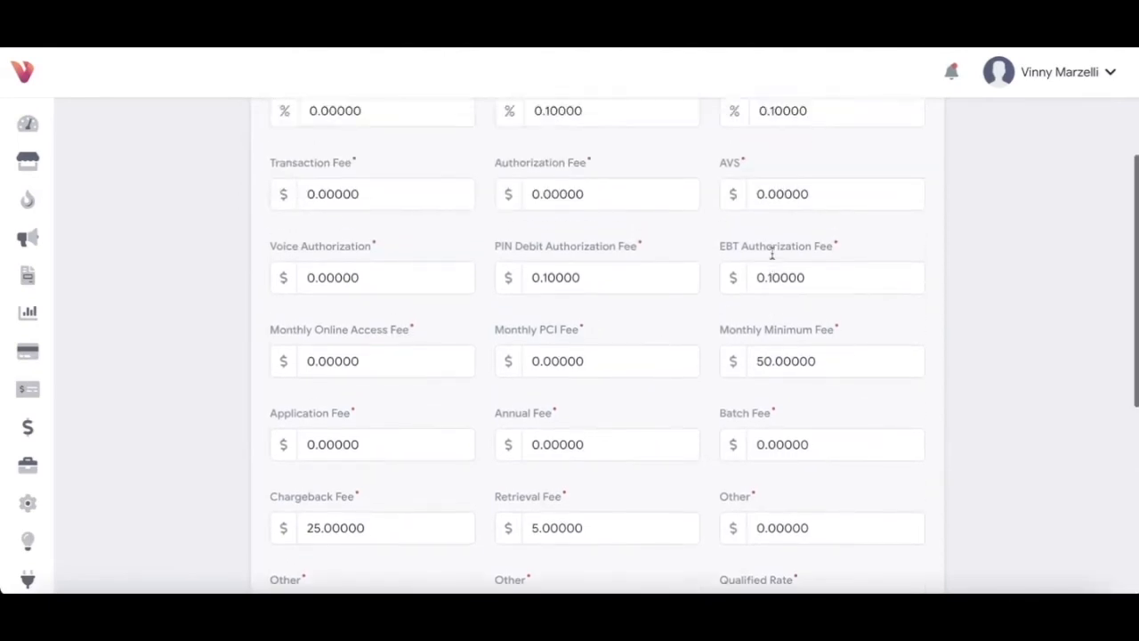
scroll(519, 259, up, 1)
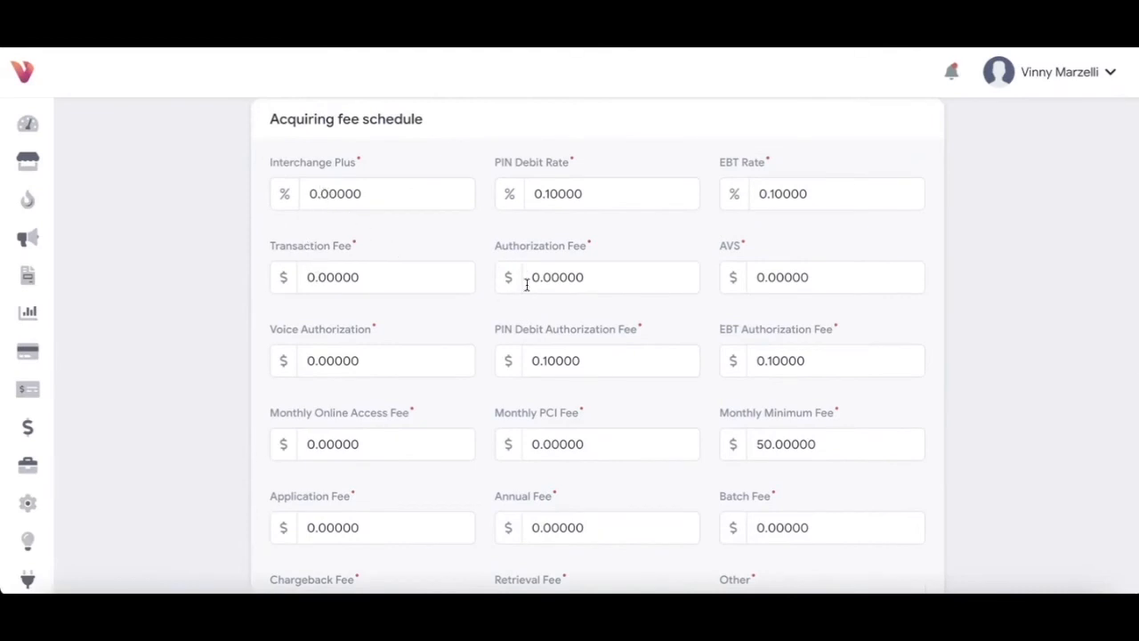
scroll(561, 286, down, 4)
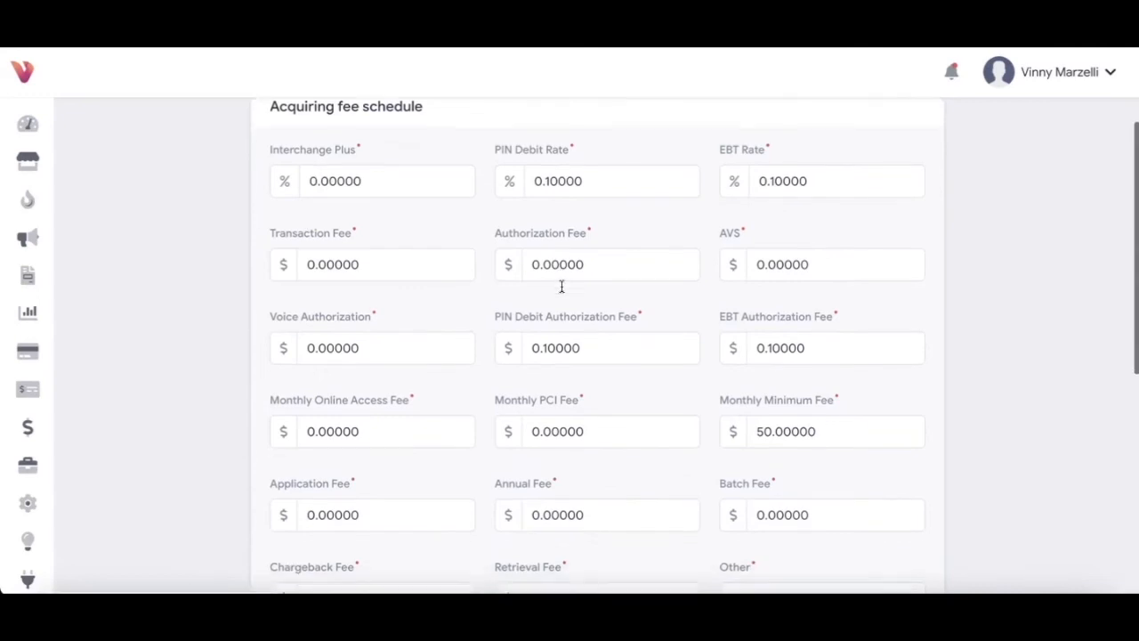
scroll(561, 287, down, 2)
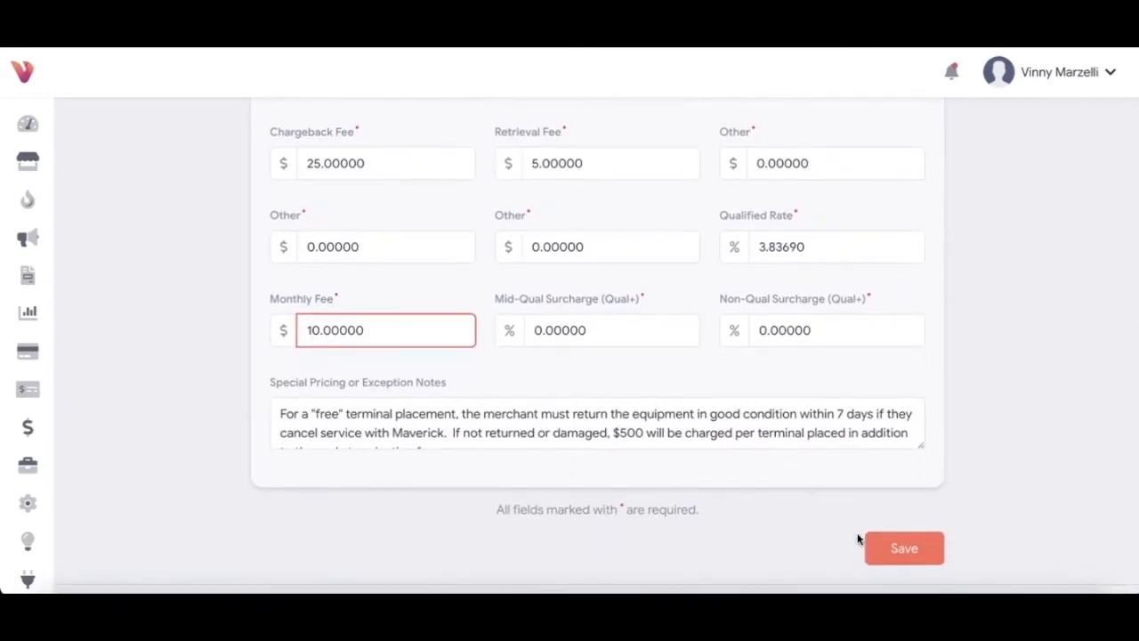
click(901, 550)
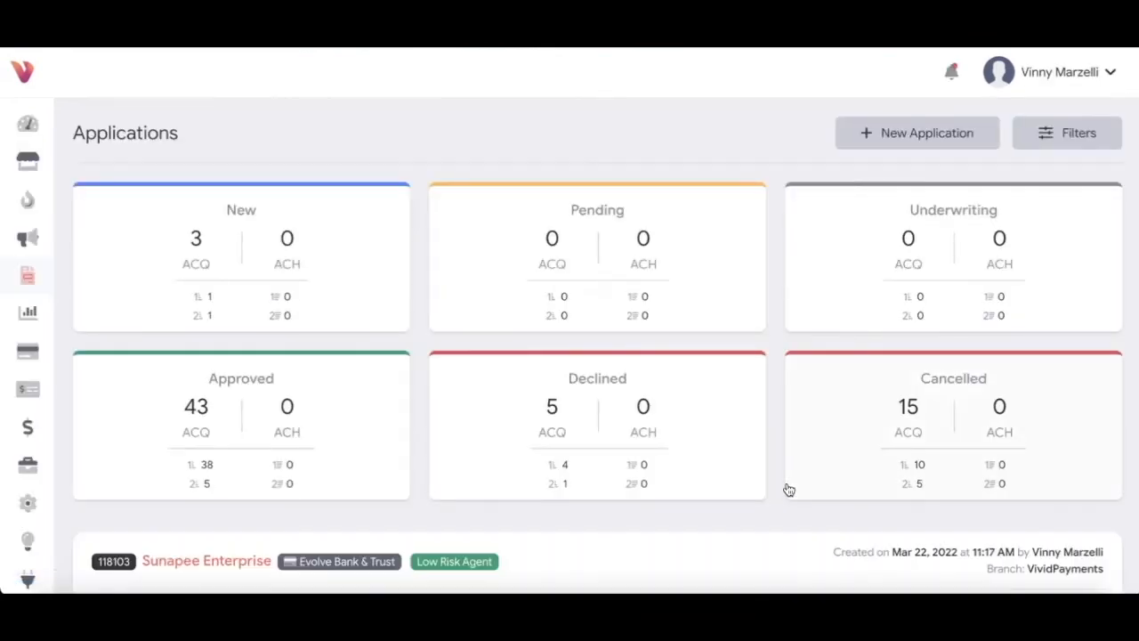
Step: Scroll down to the Sunapee Enterprise application card on the Applications page
scroll(789, 490, down, 3)
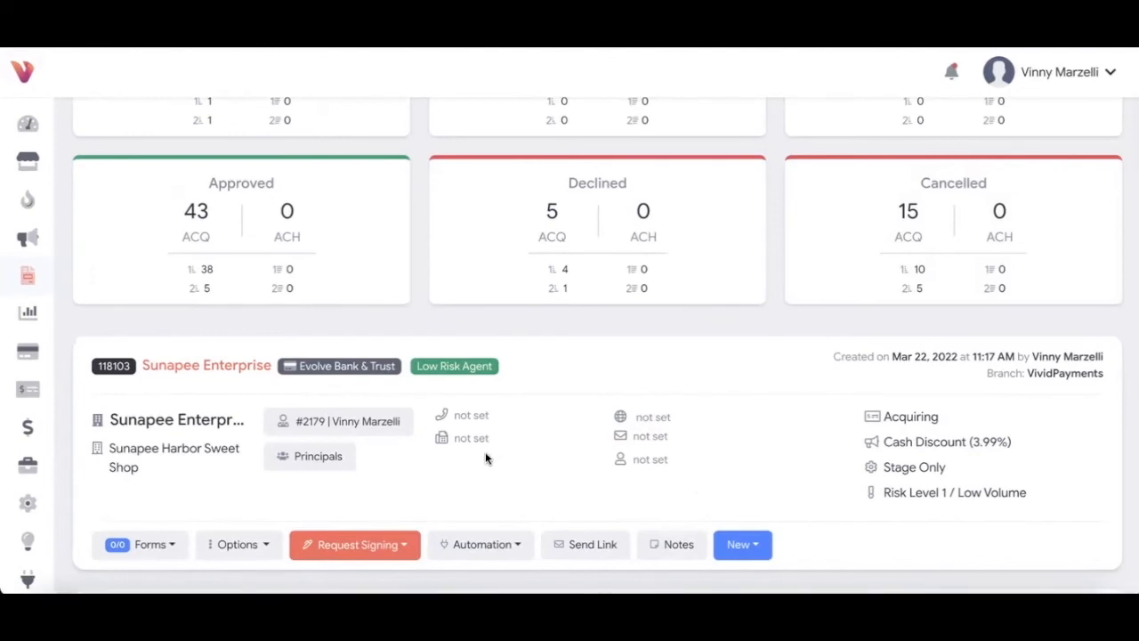
Step: Submit an eSign signature request for the Sunapee Enterprise application and confirm Yes to Enable Auto Underwriting
click(377, 548)
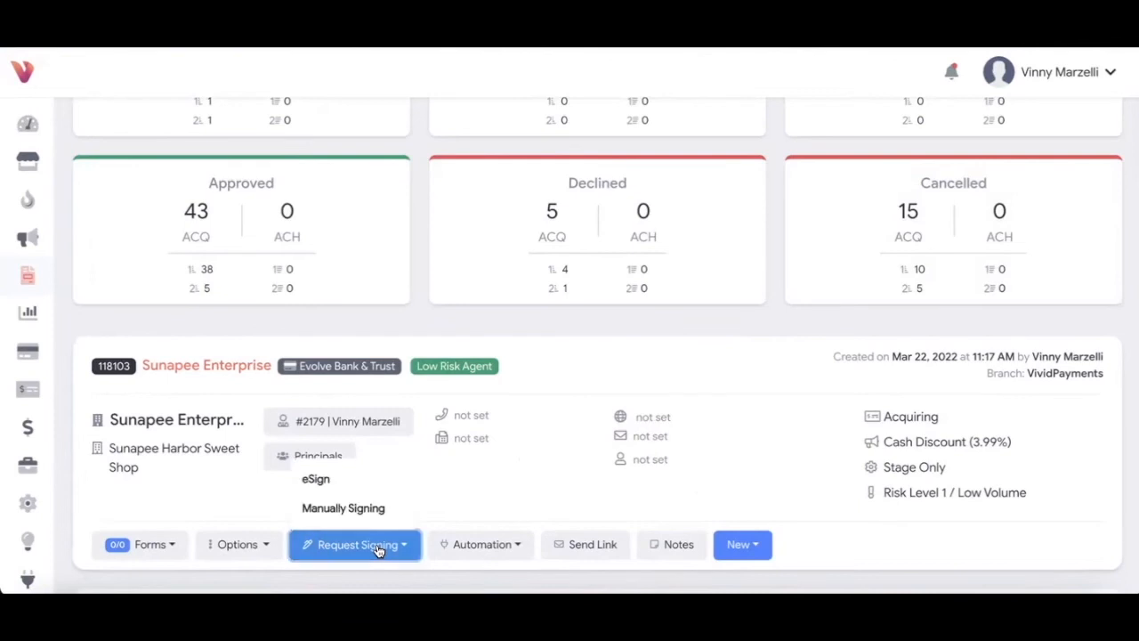
click(336, 485)
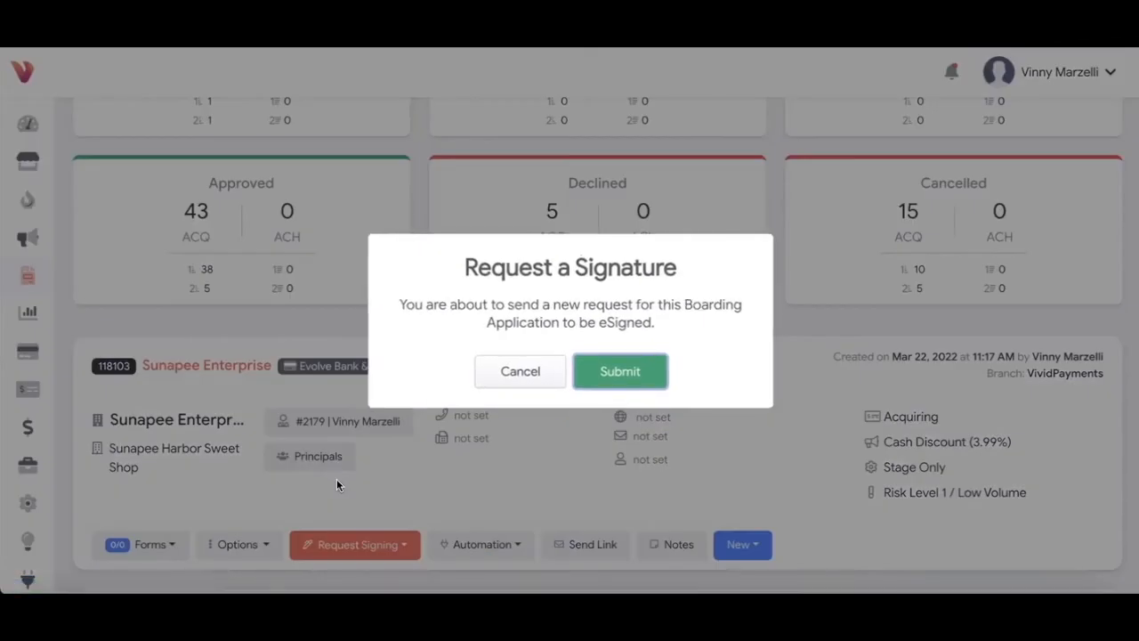
click(596, 371)
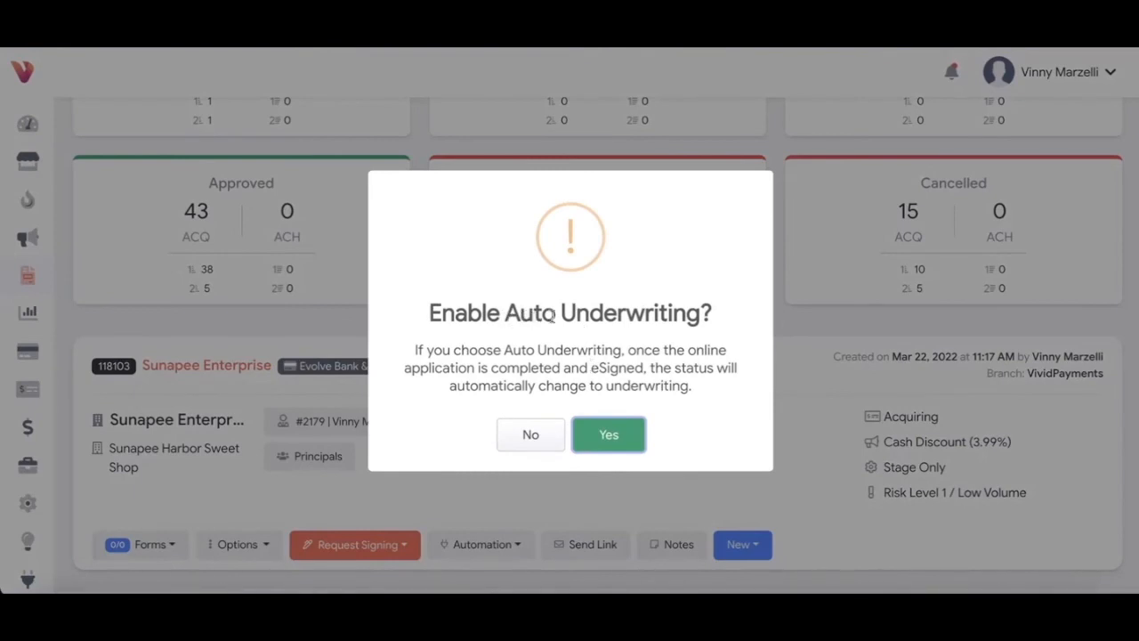
click(622, 441)
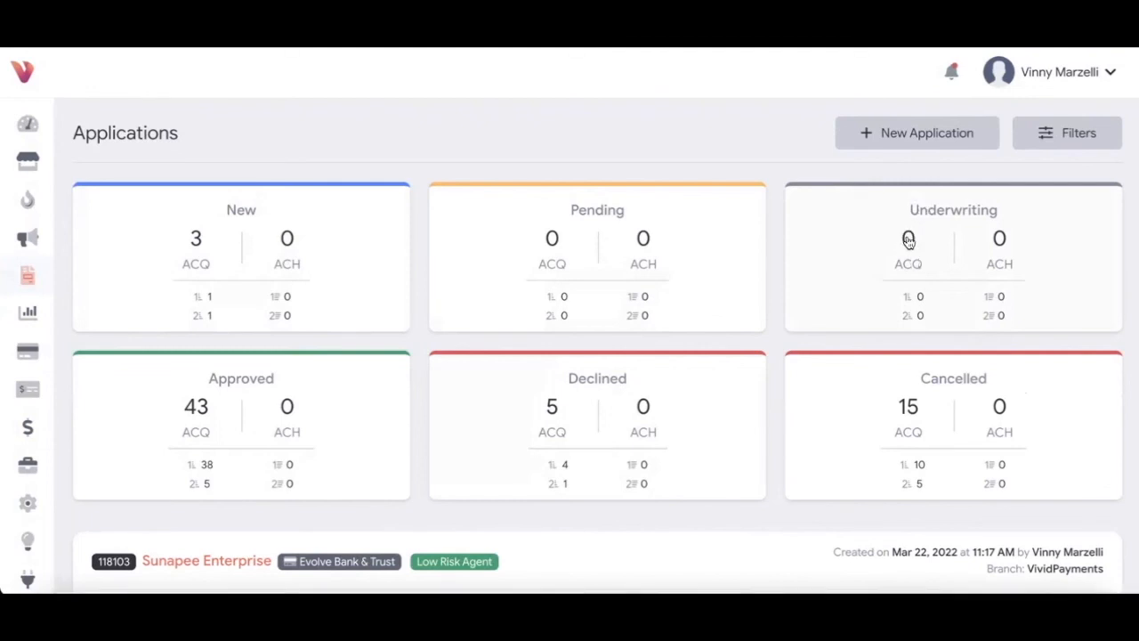
scroll(733, 311, down, 3)
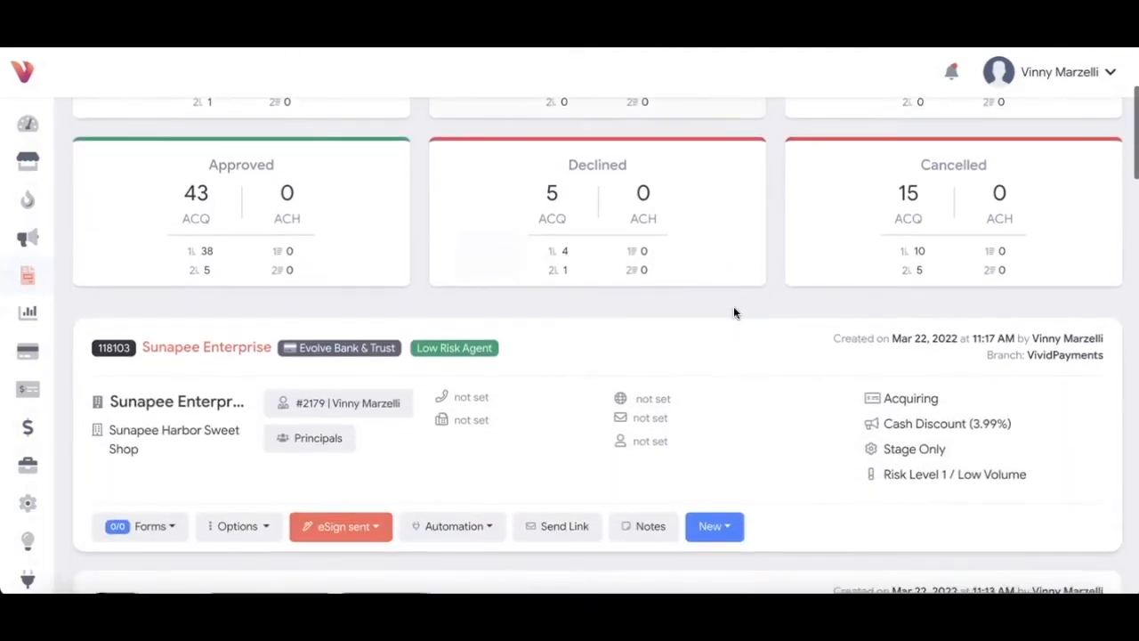
scroll(734, 307, up, 1)
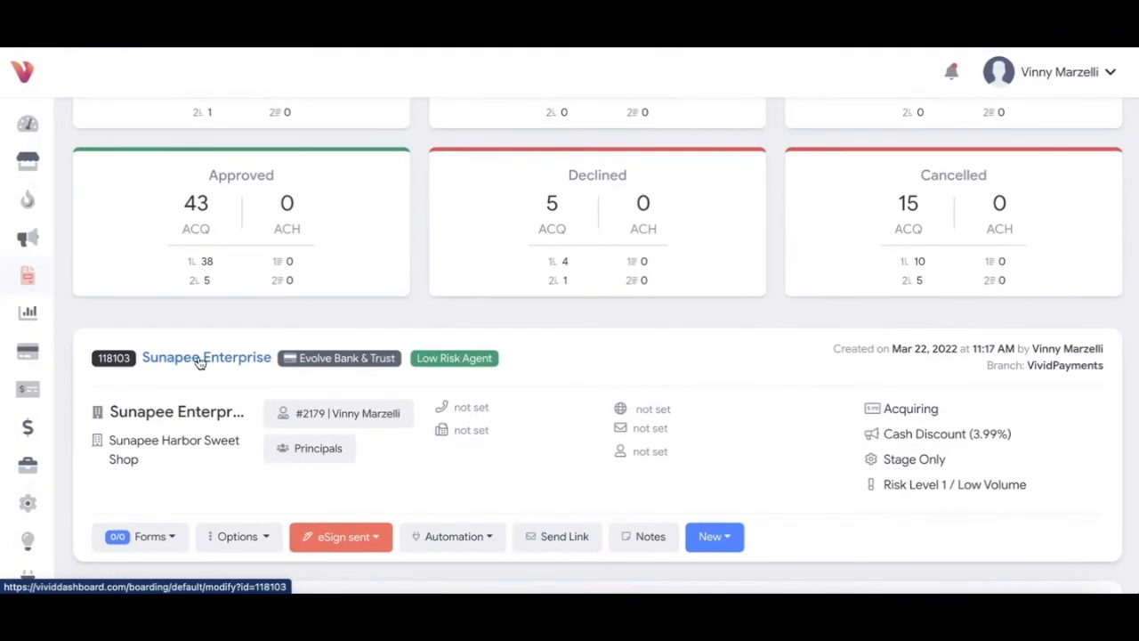
click(561, 539)
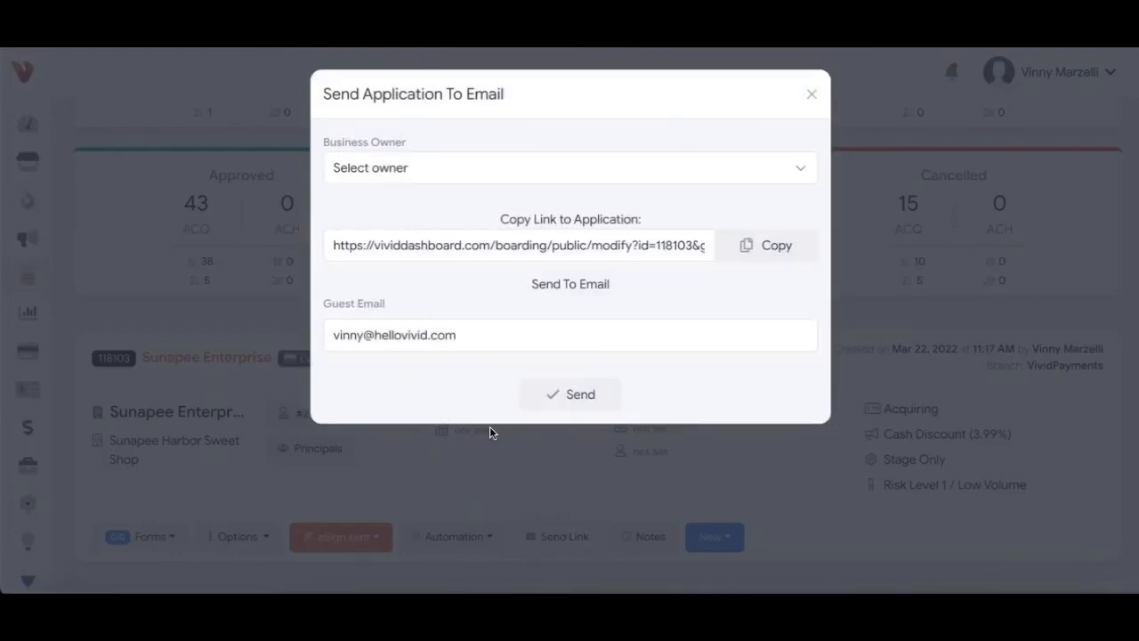
click(469, 167)
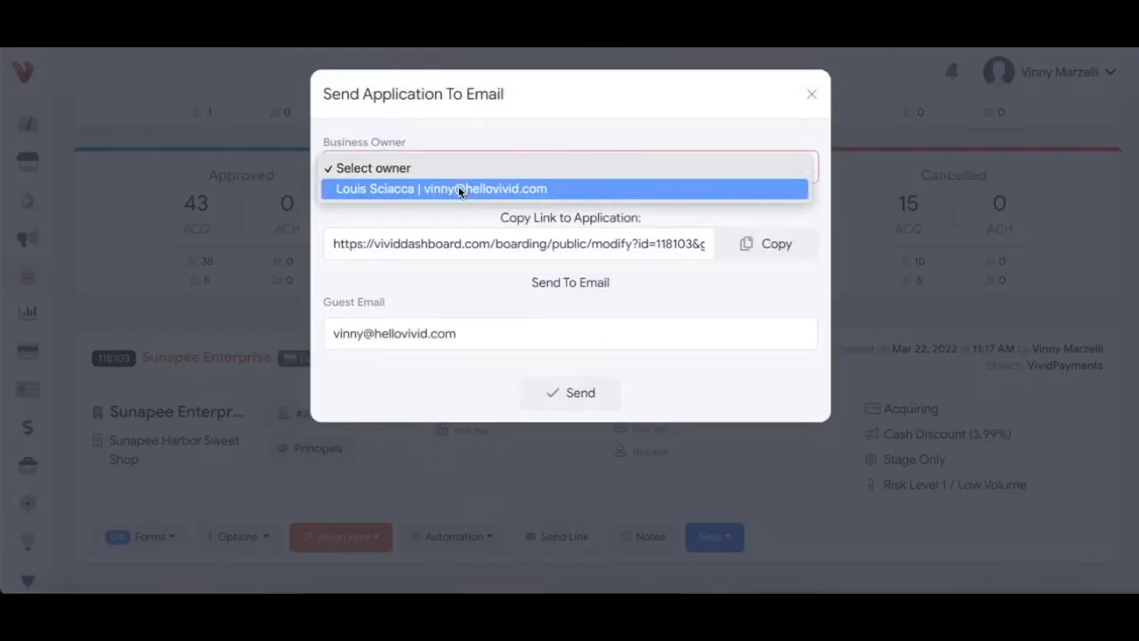
click(459, 187)
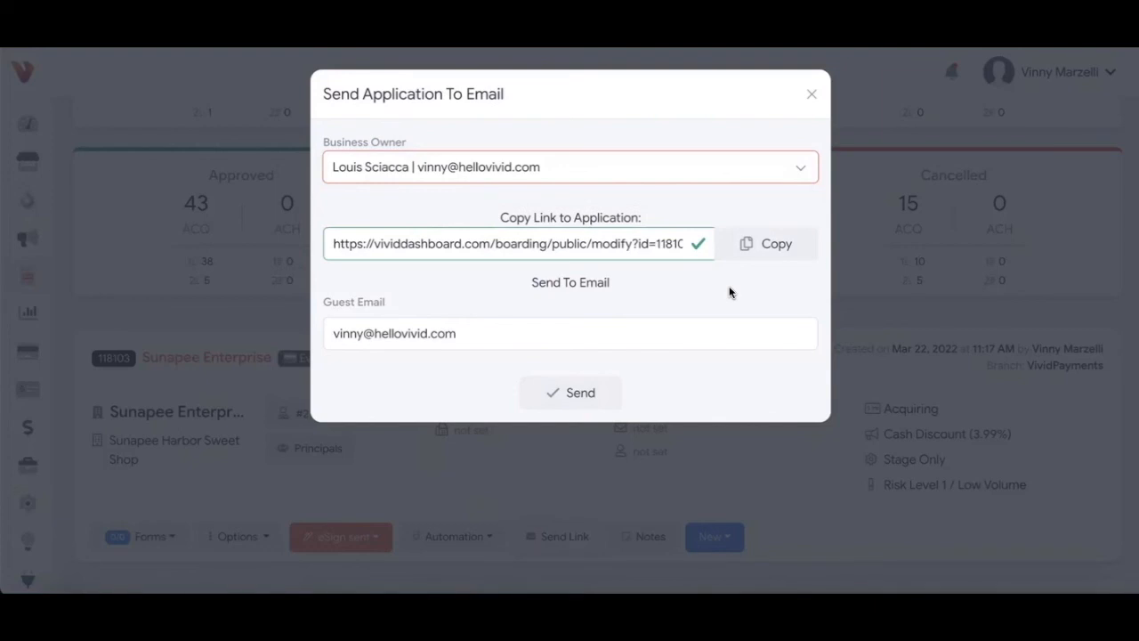
click(813, 95)
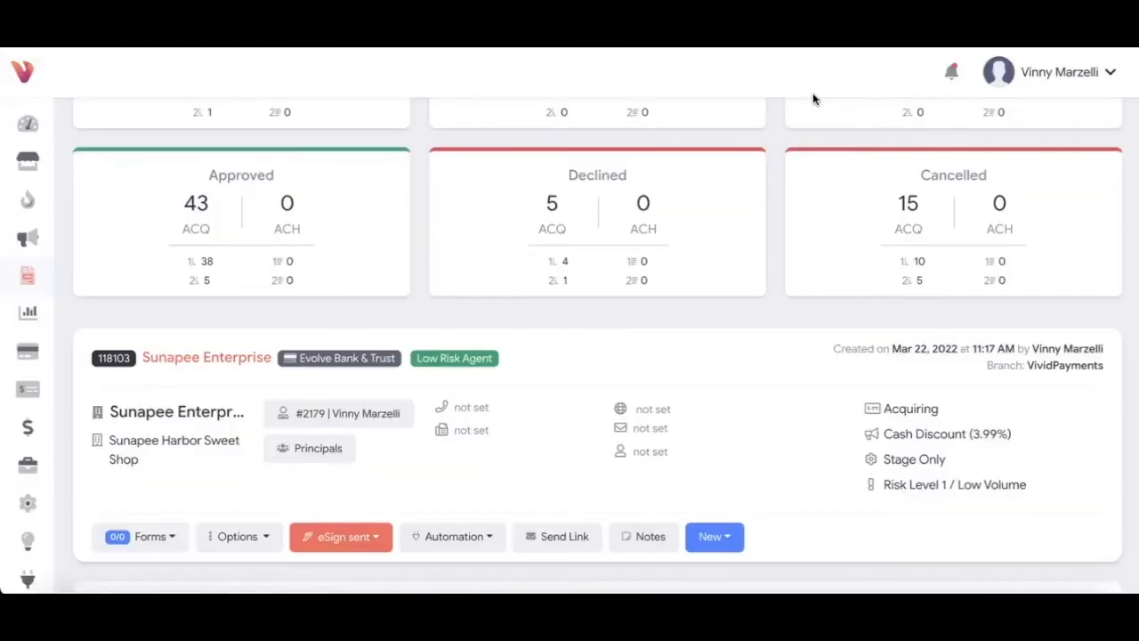